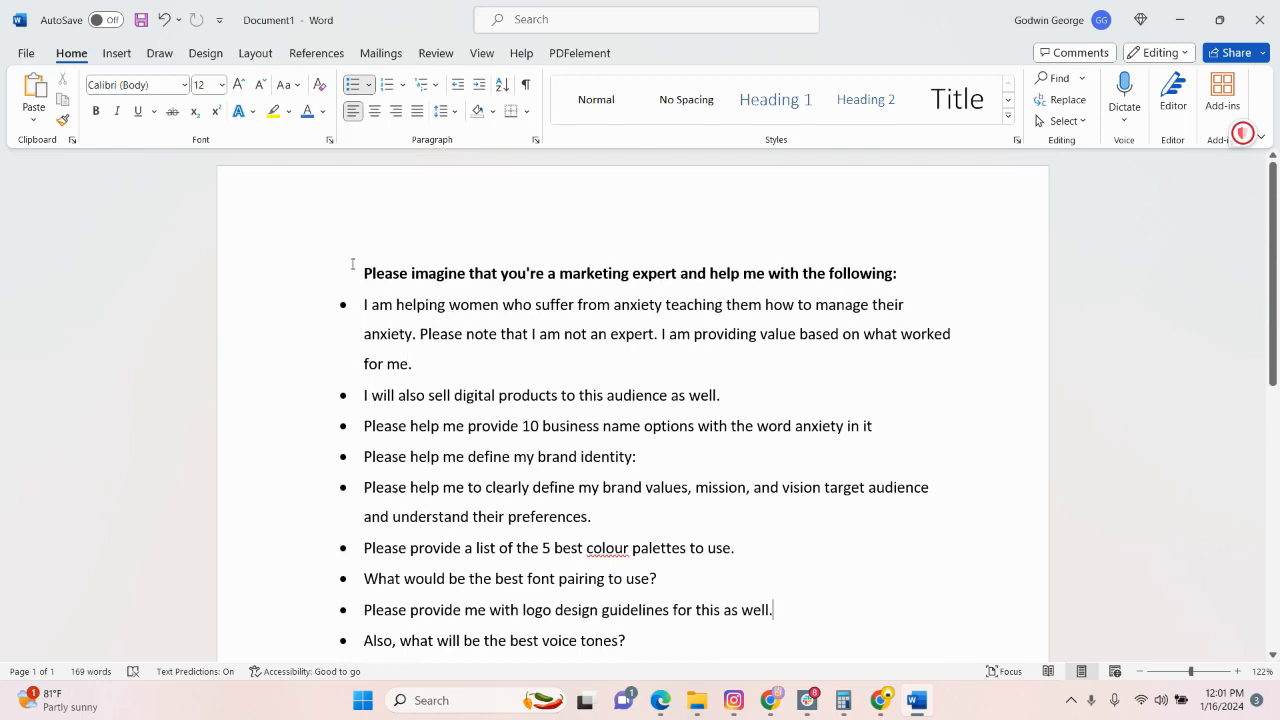
Copy the marketing-expert branding prompt from the Word document into a new ChatGPT chat and send it.
left_click_drag(365, 273, 757, 410)
left_click(1180, 20)
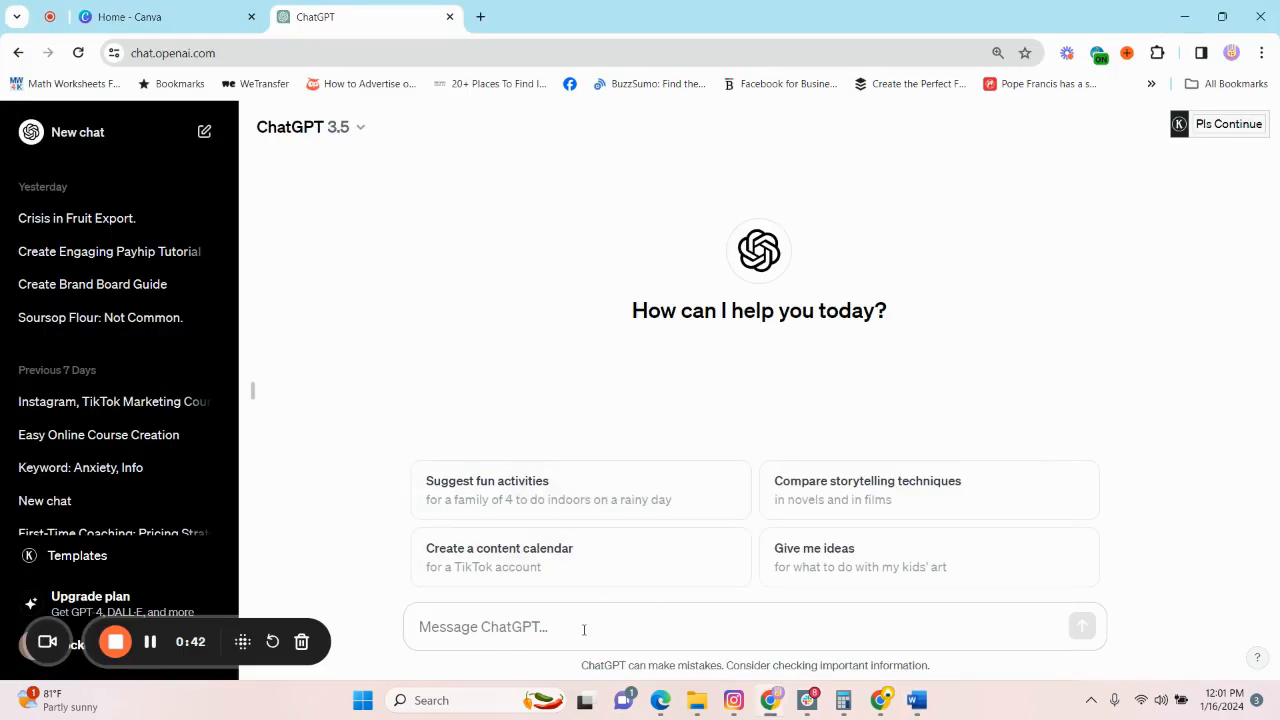
left_click(584, 629)
key("ctrl+v")
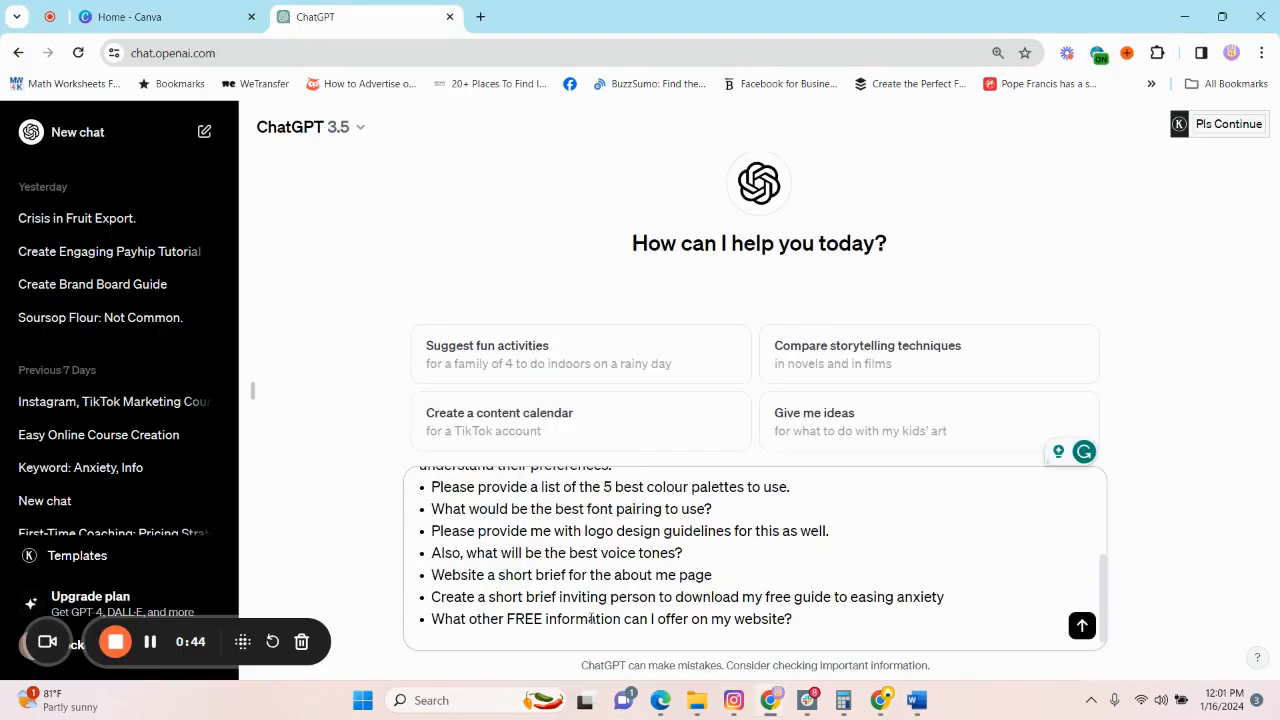
left_click(1082, 626)
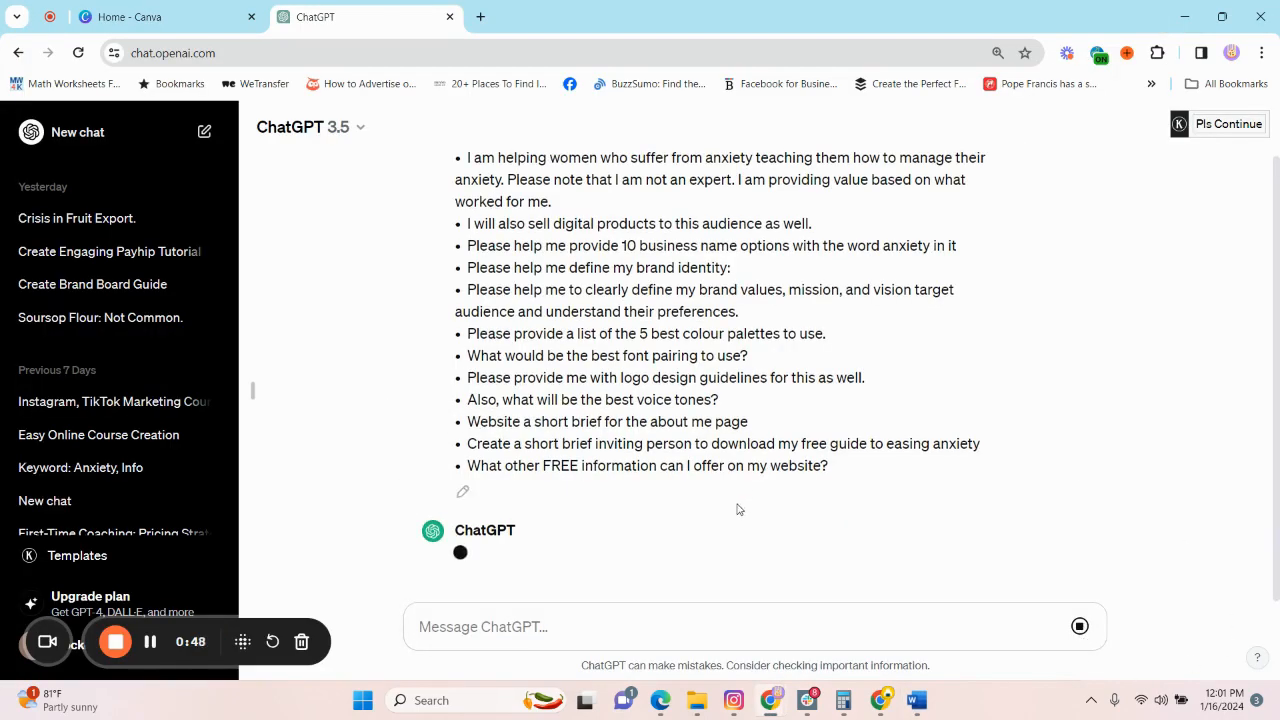
Read through the generated branding answer from the business name options to the other free offerings.
scroll(668, 417, "down", 4)
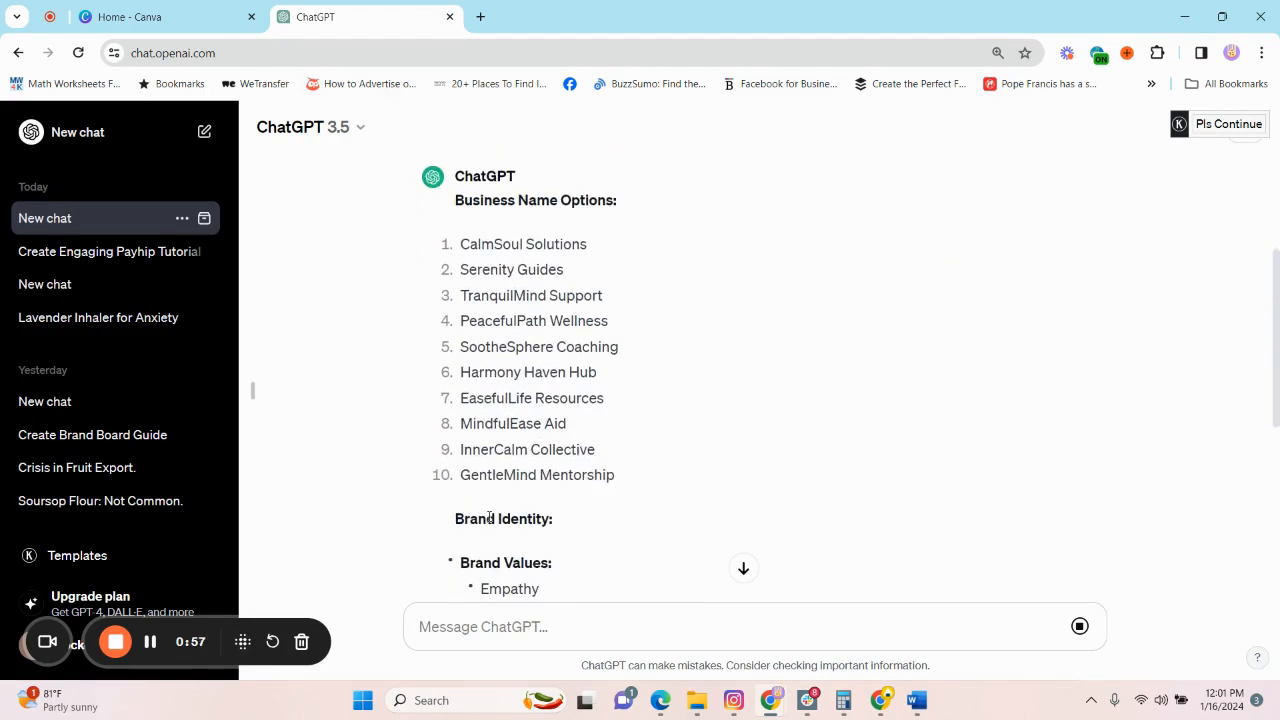
scroll(500, 515, "down", 2)
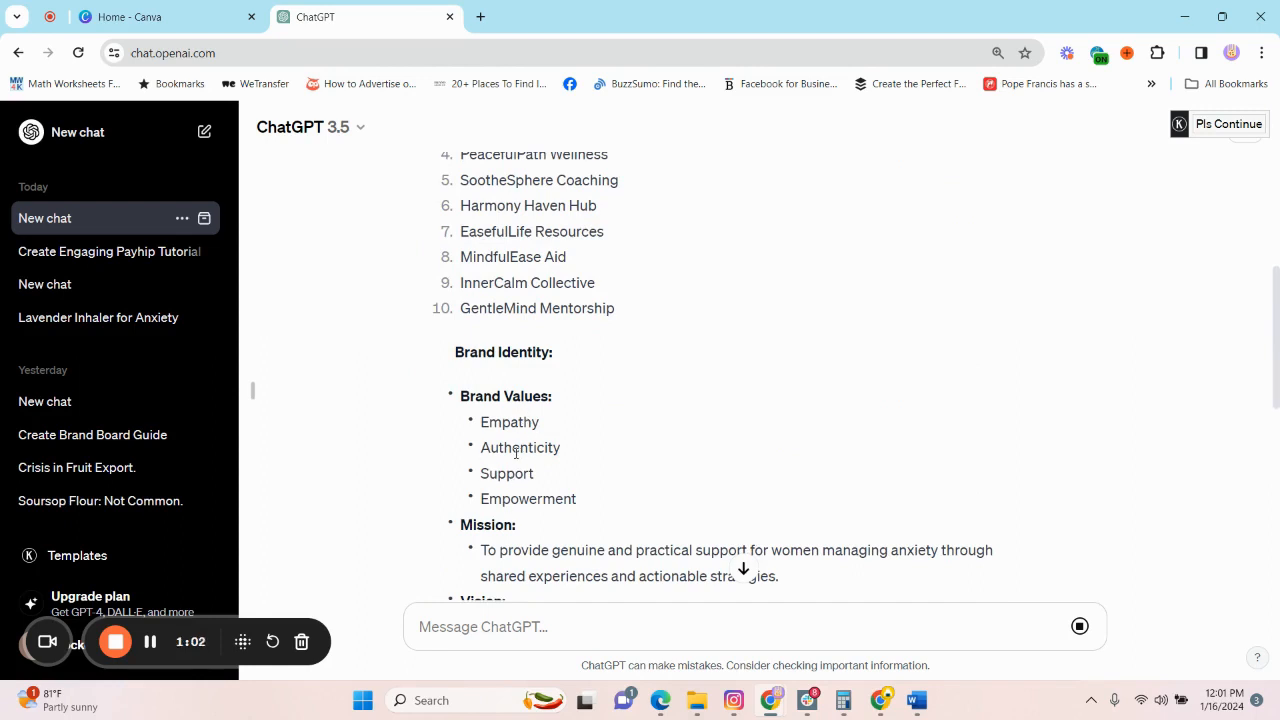
scroll(560, 445, "down", 3)
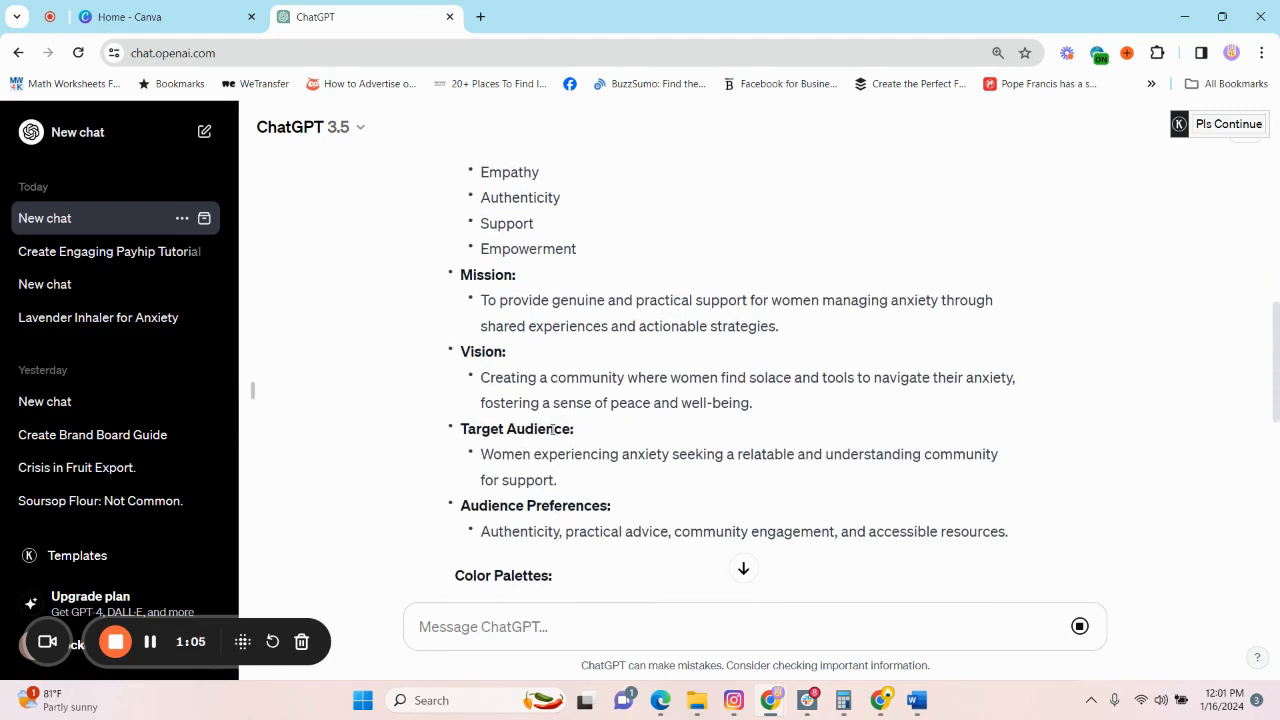
scroll(553, 428, "down", 5)
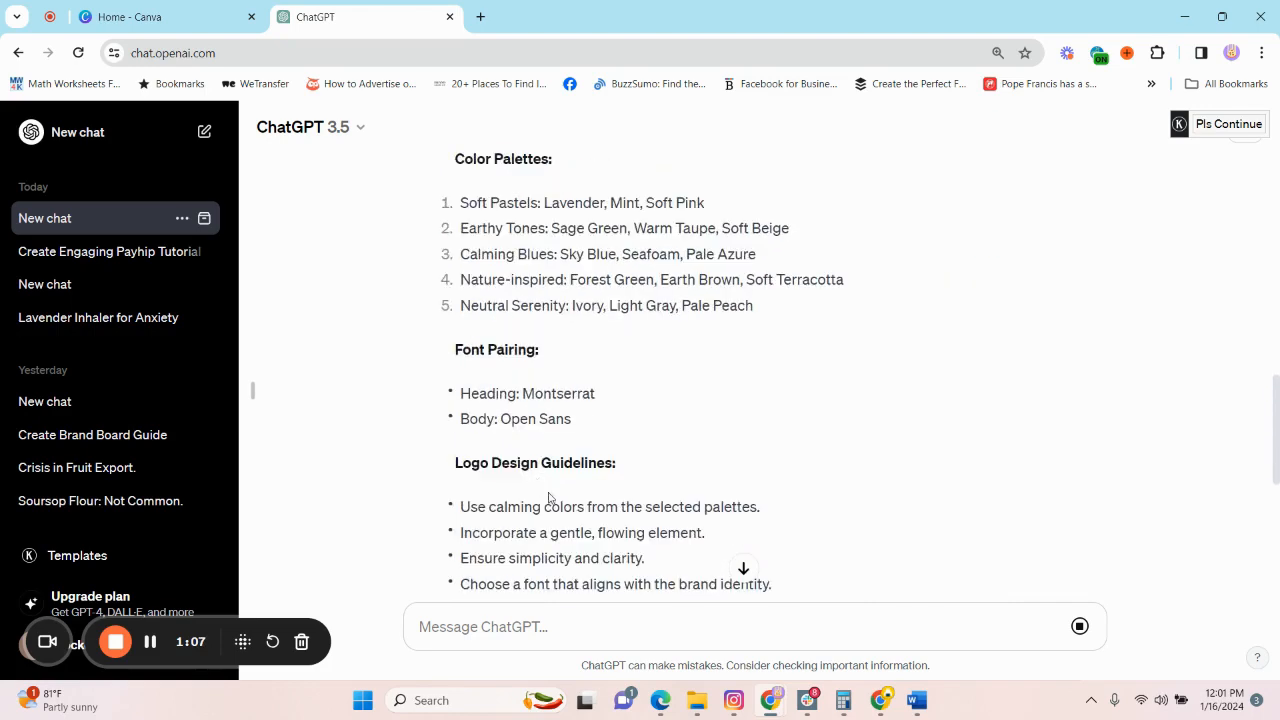
scroll(553, 499, "down", 1)
scroll(557, 497, "down", 3)
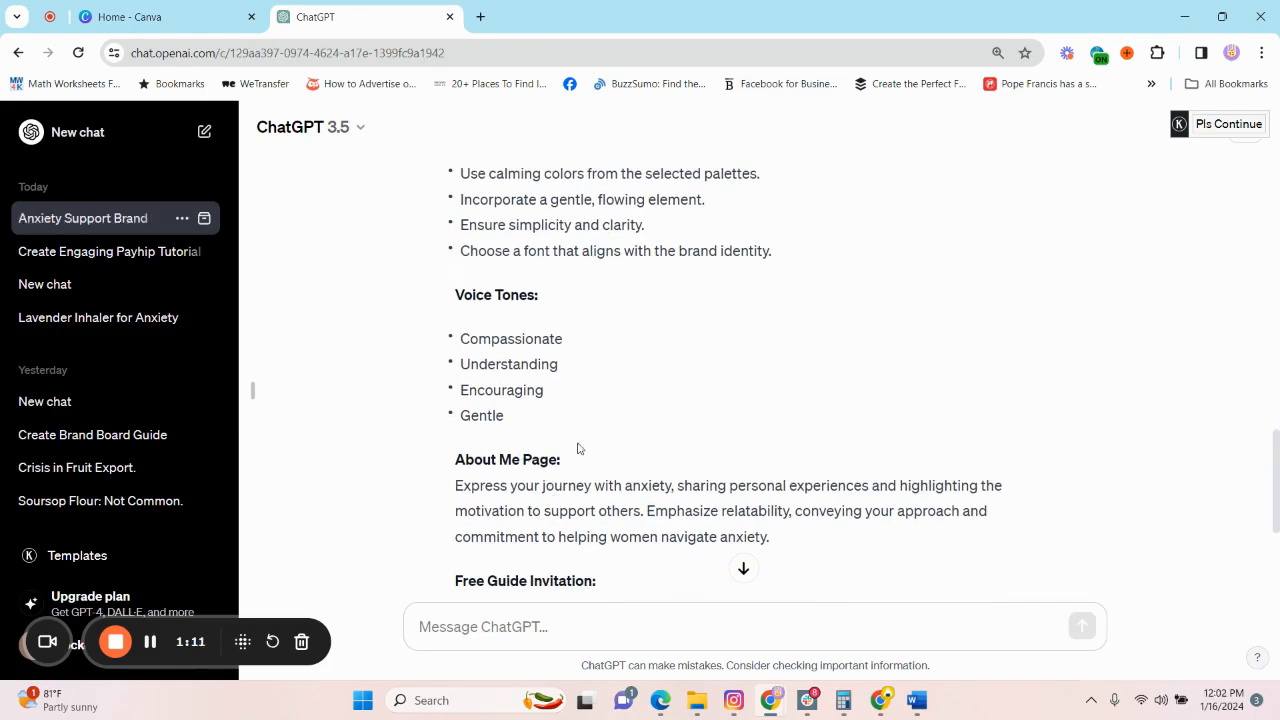
scroll(657, 447, "down", 3)
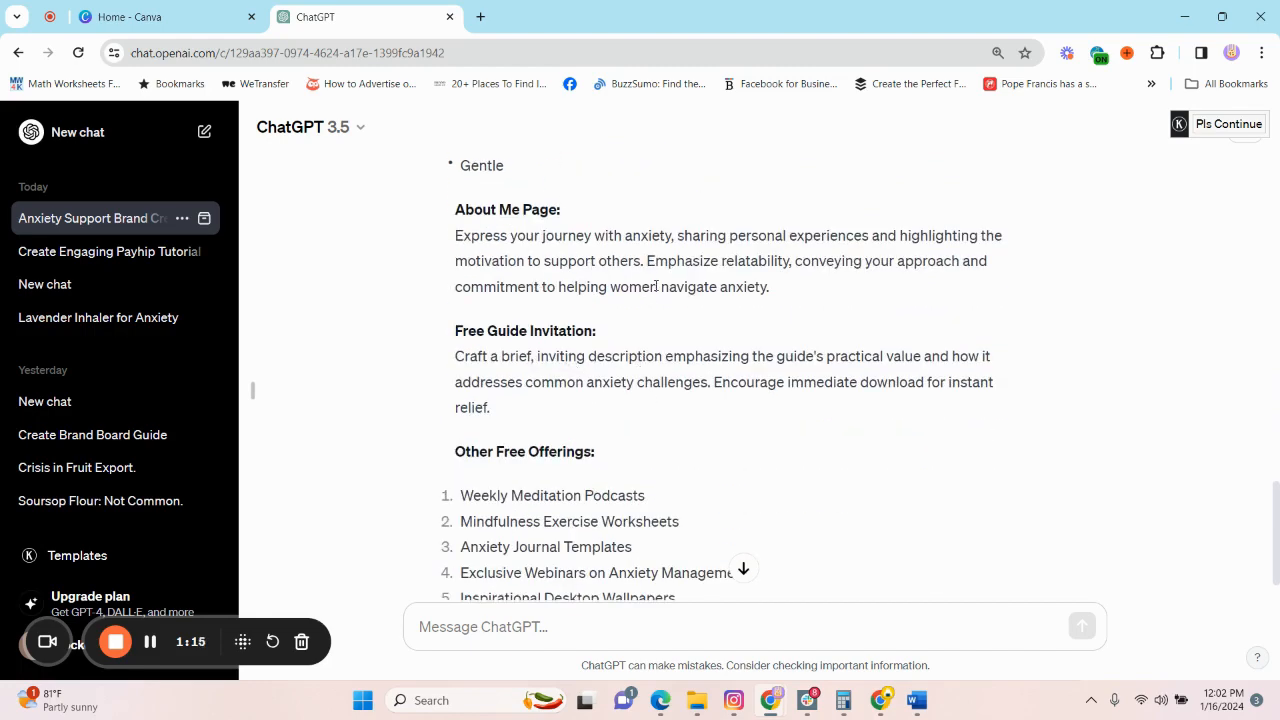
scroll(692, 345, "down", 1)
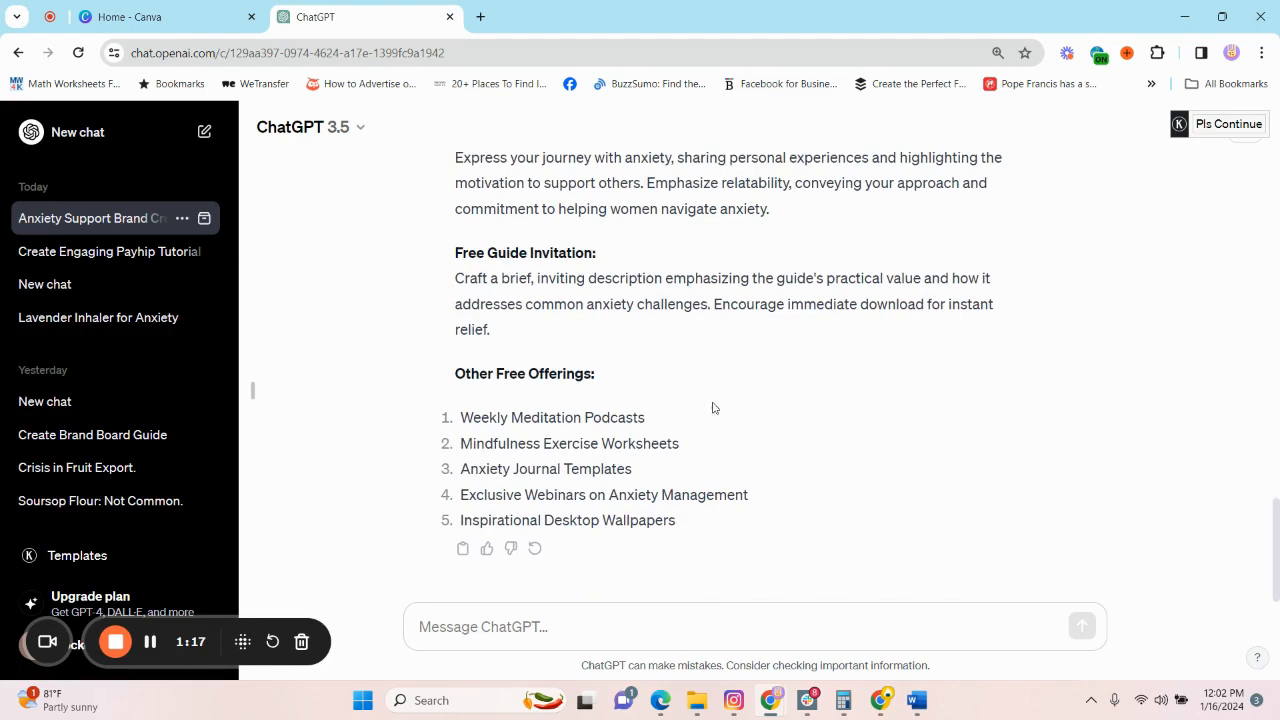
Review the answer's business names, brand identity, color palettes, font pairing and logo guidelines again.
scroll(723, 451, "up", 3)
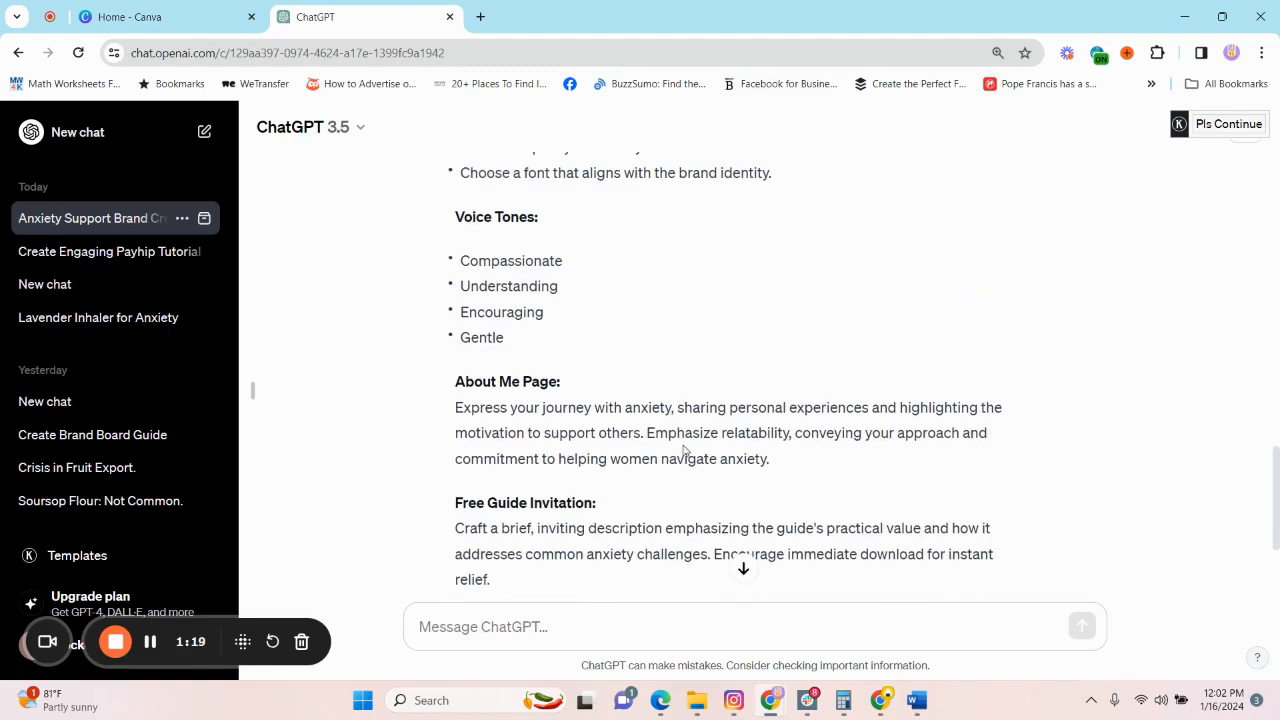
scroll(688, 452, "up", 4)
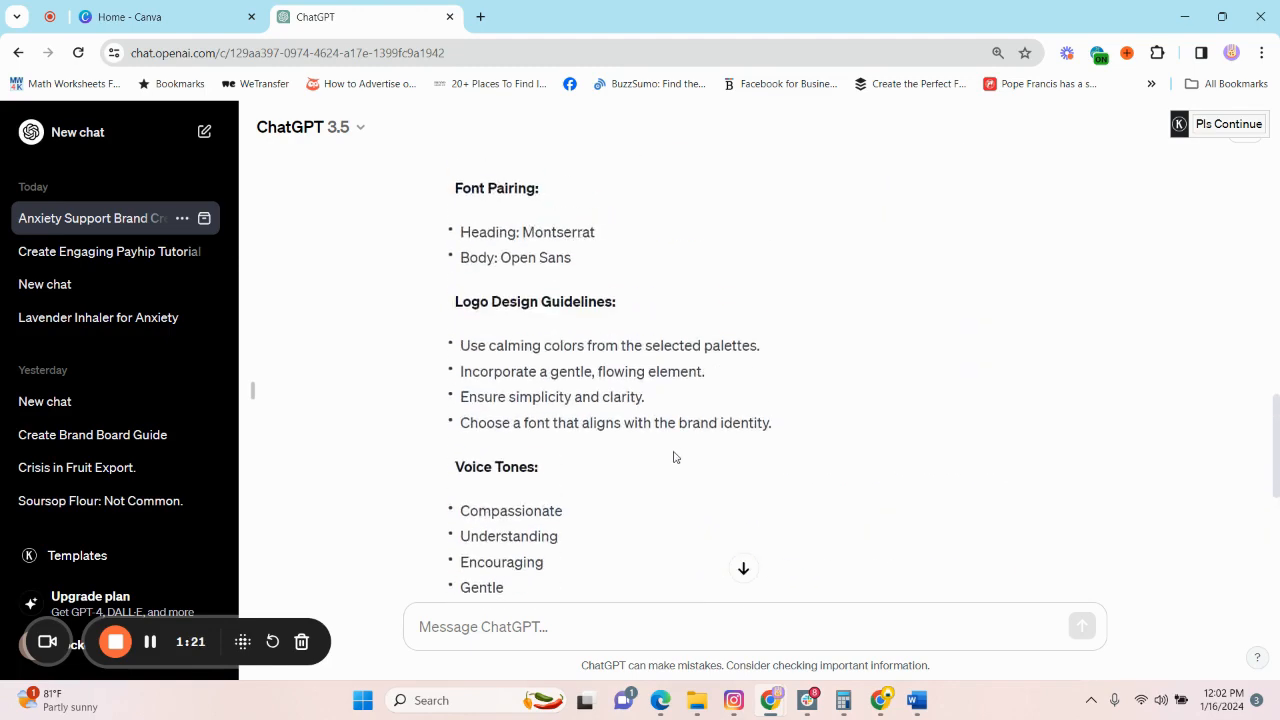
scroll(679, 450, "down", 2)
scroll(712, 445, "up", 3)
scroll(563, 397, "up", 5)
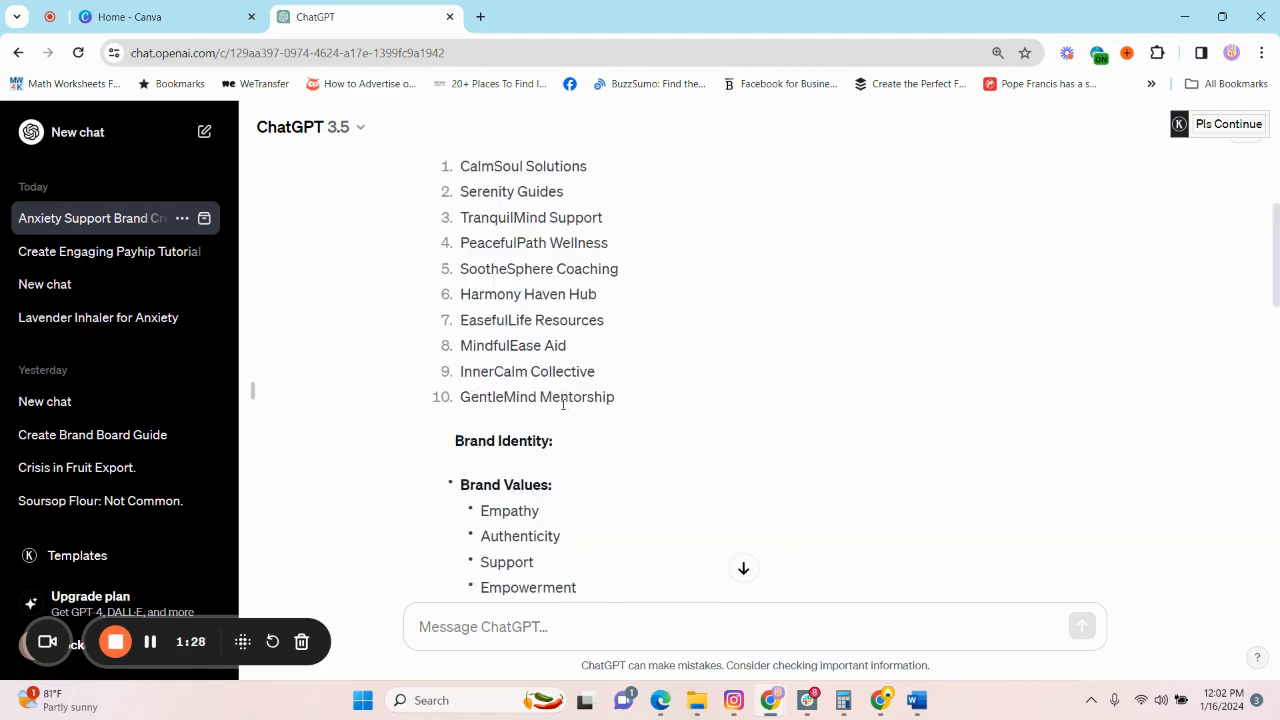
scroll(560, 455, "up", 3)
scroll(558, 460, "down", 2)
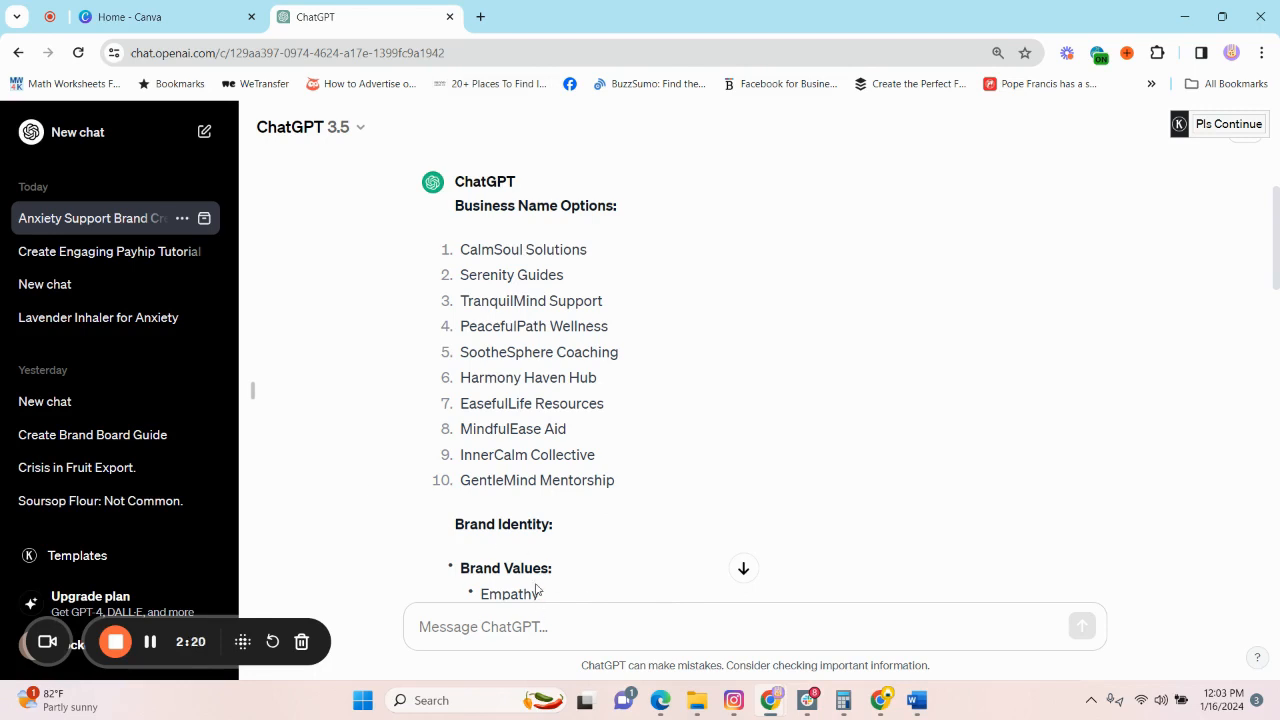
scroll(537, 385, "down", 2)
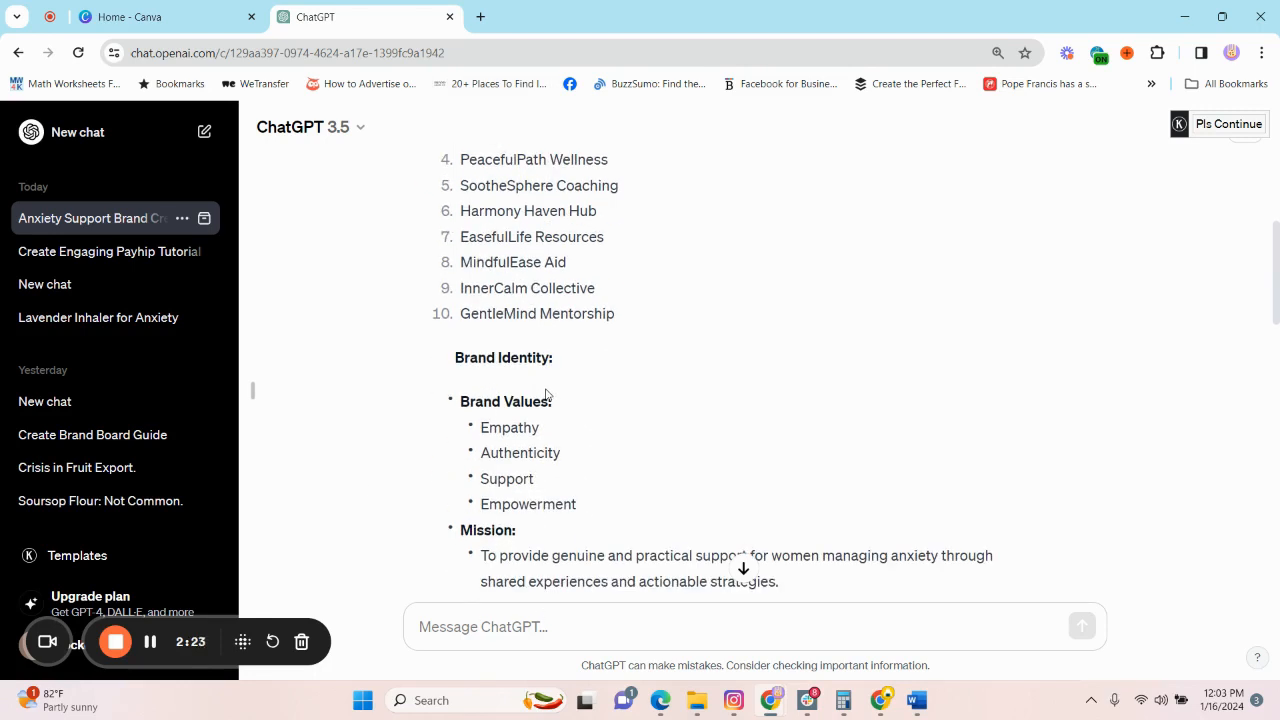
scroll(574, 480, "up", 1)
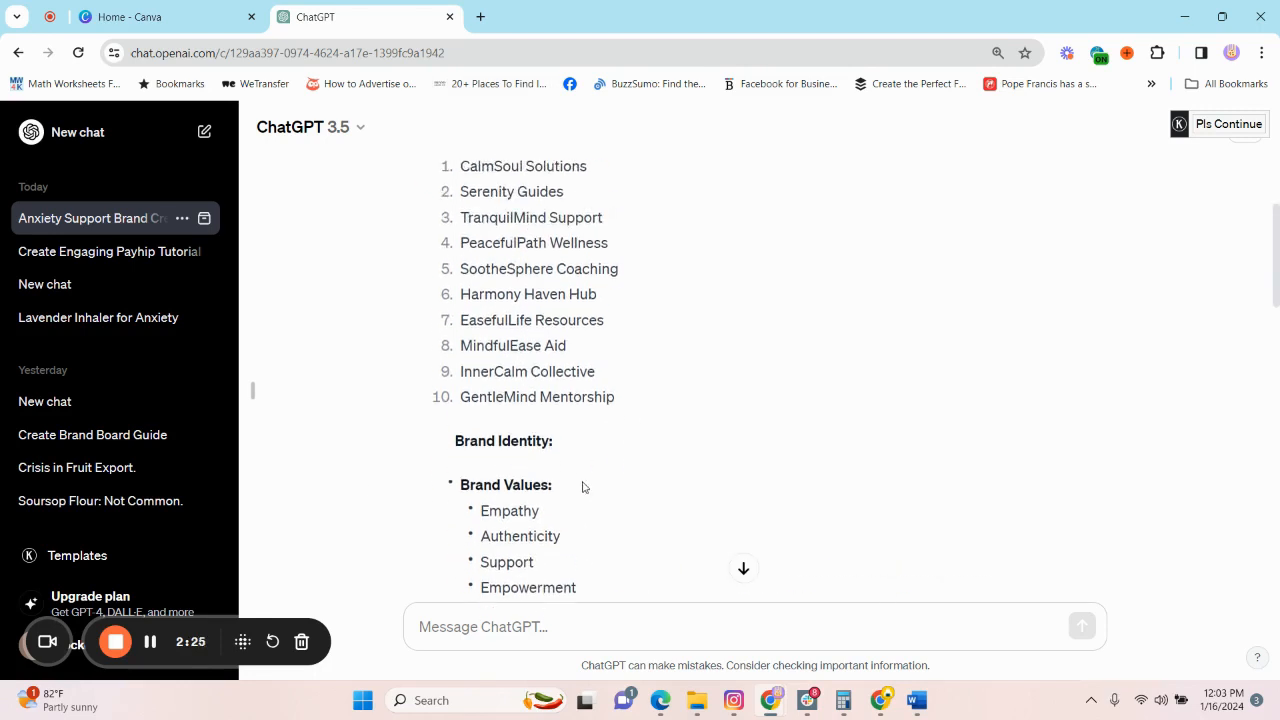
scroll(582, 470, "up", 1)
scroll(590, 440, "down", 3)
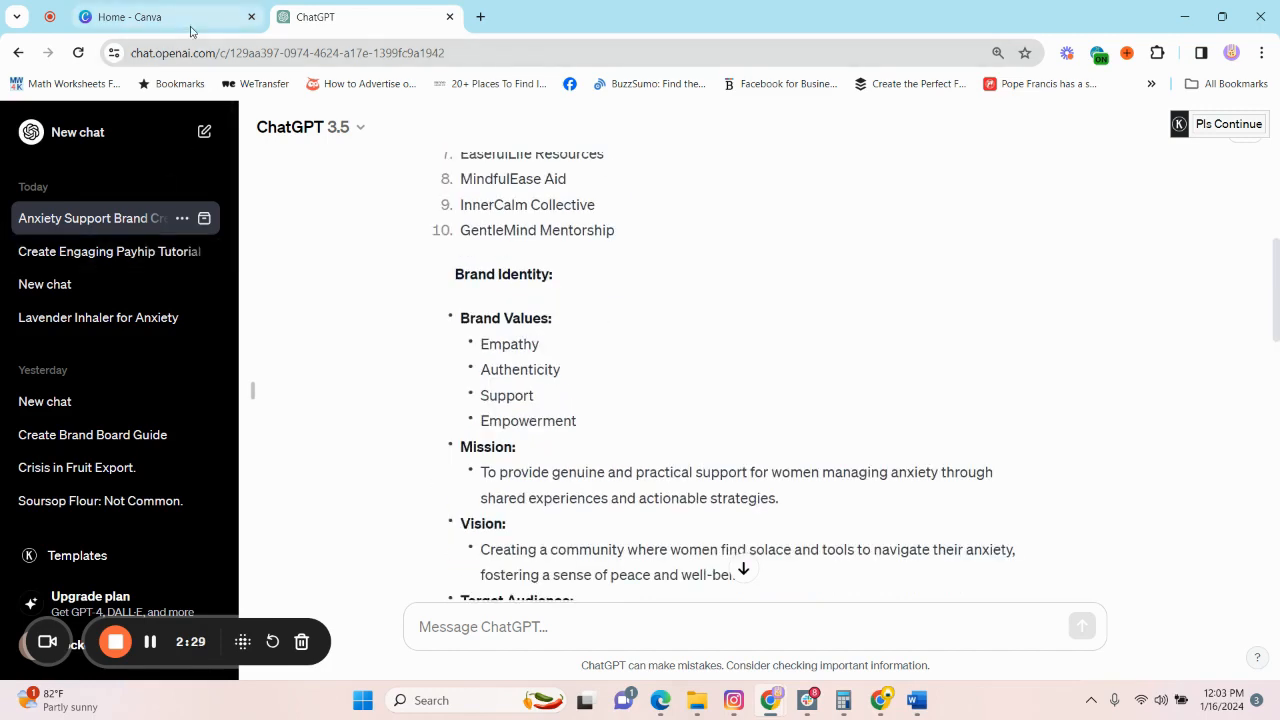
scroll(622, 390, "down", 2)
scroll(622, 384, "down", 4)
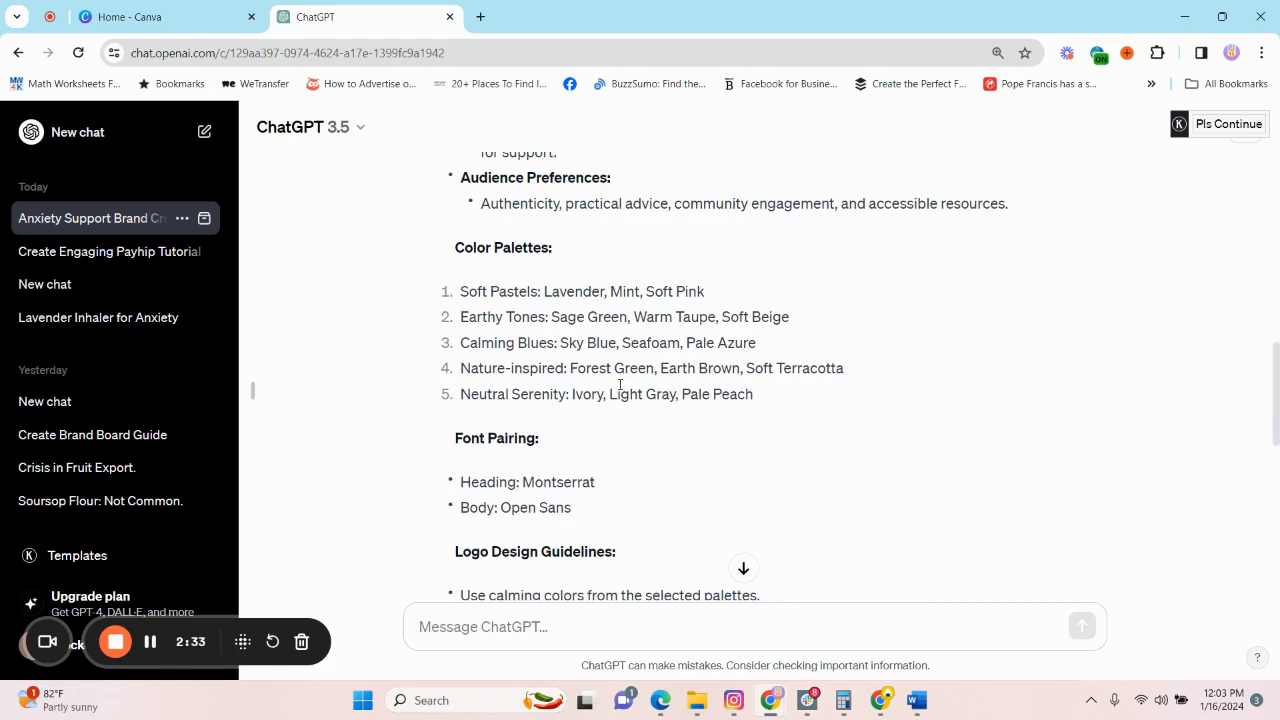
scroll(620, 384, "down", 3)
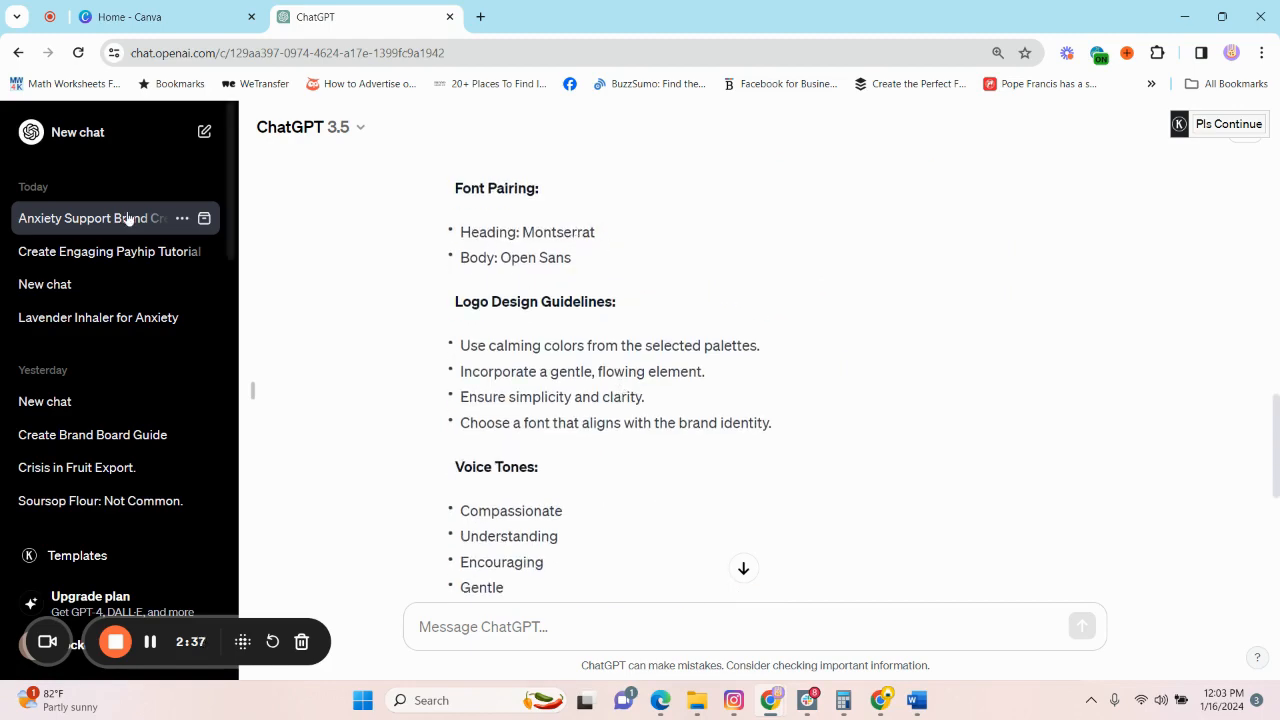
Switch to Canva and search the templates for "mood brand board".
left_click(145, 16)
left_click(820, 300)
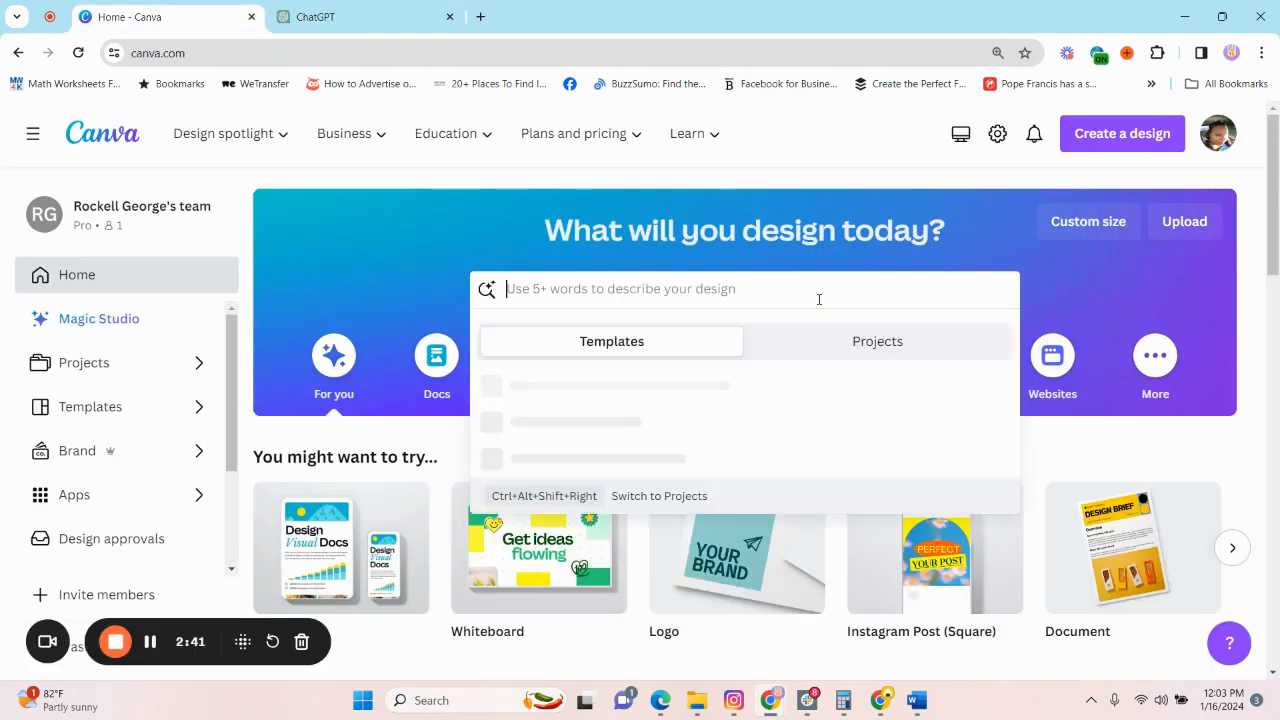
type("m")
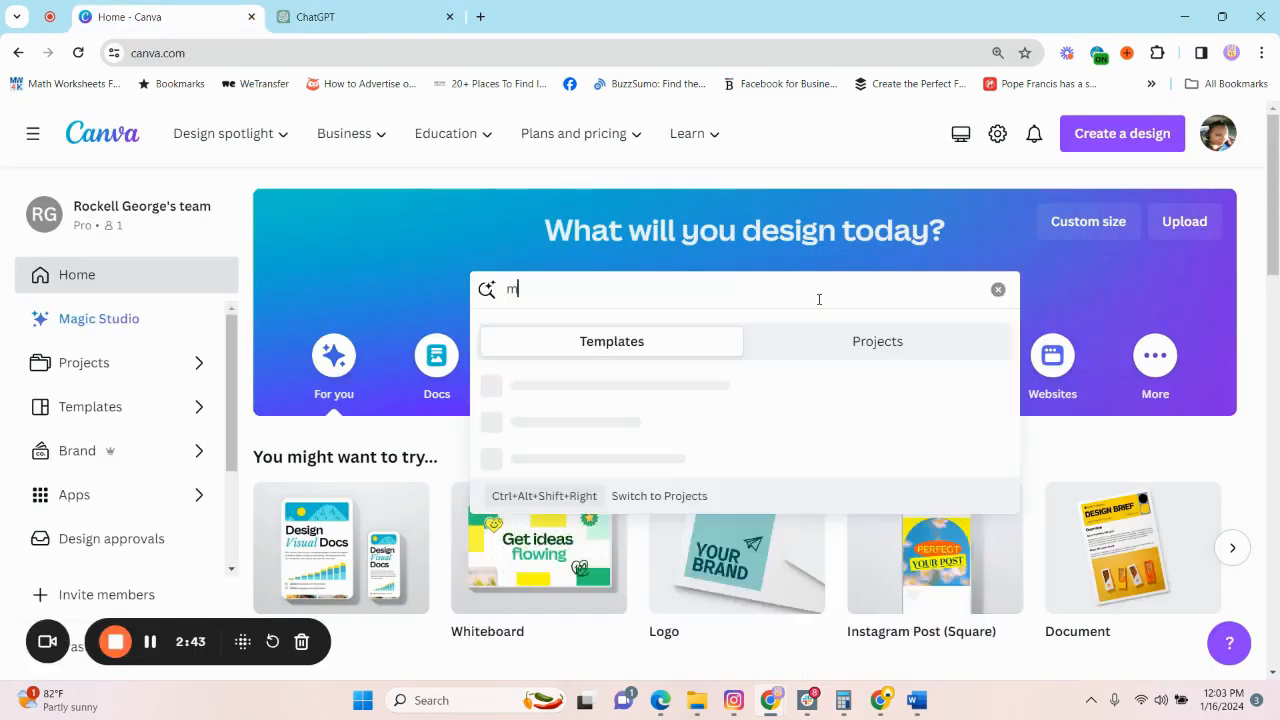
type("ood brand ")
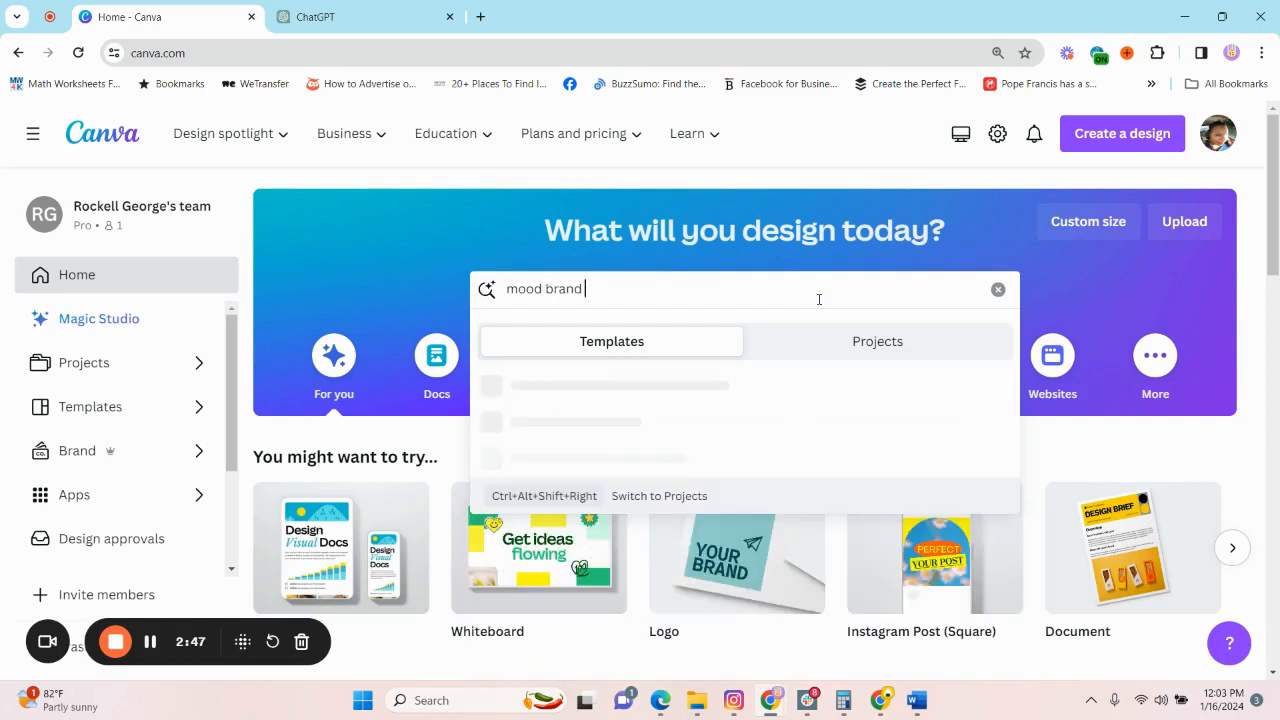
type("board")
key("Return")
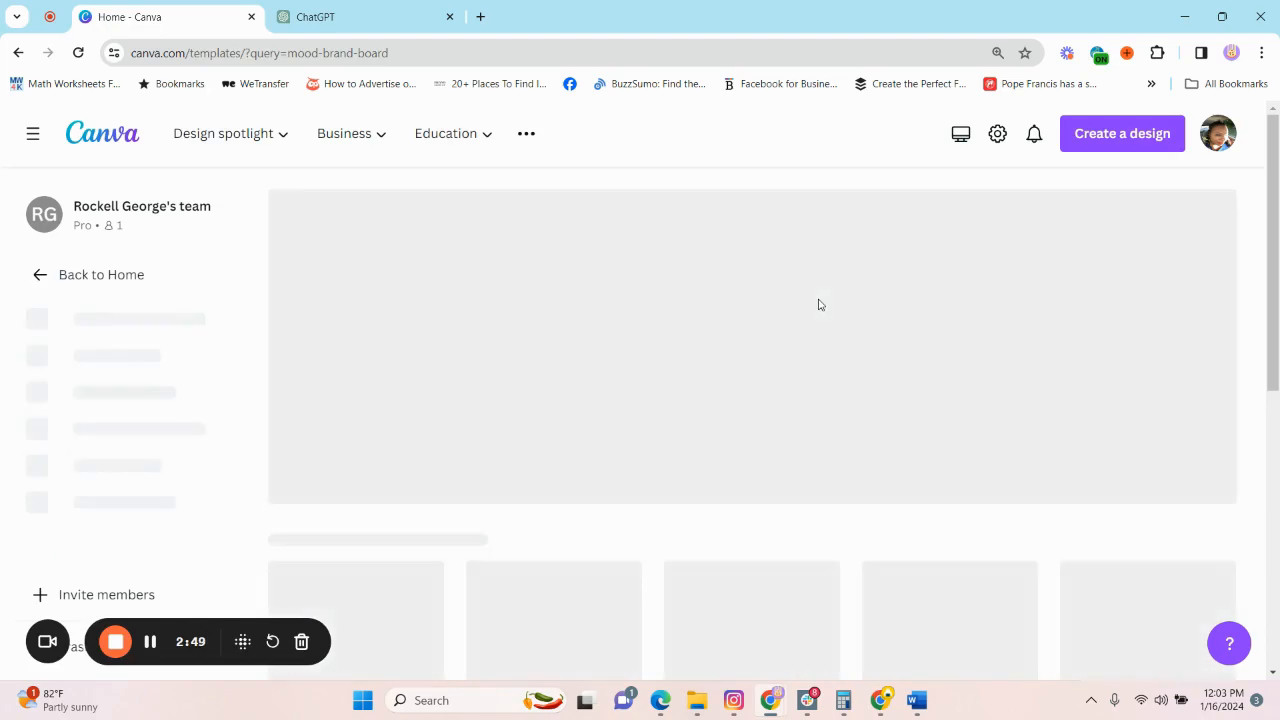
Open the Grey and Beige Classic Aesthetic Business Kit Fashion Beauty Brand Board A4 template for customizing.
scroll(577, 466, "down", 2)
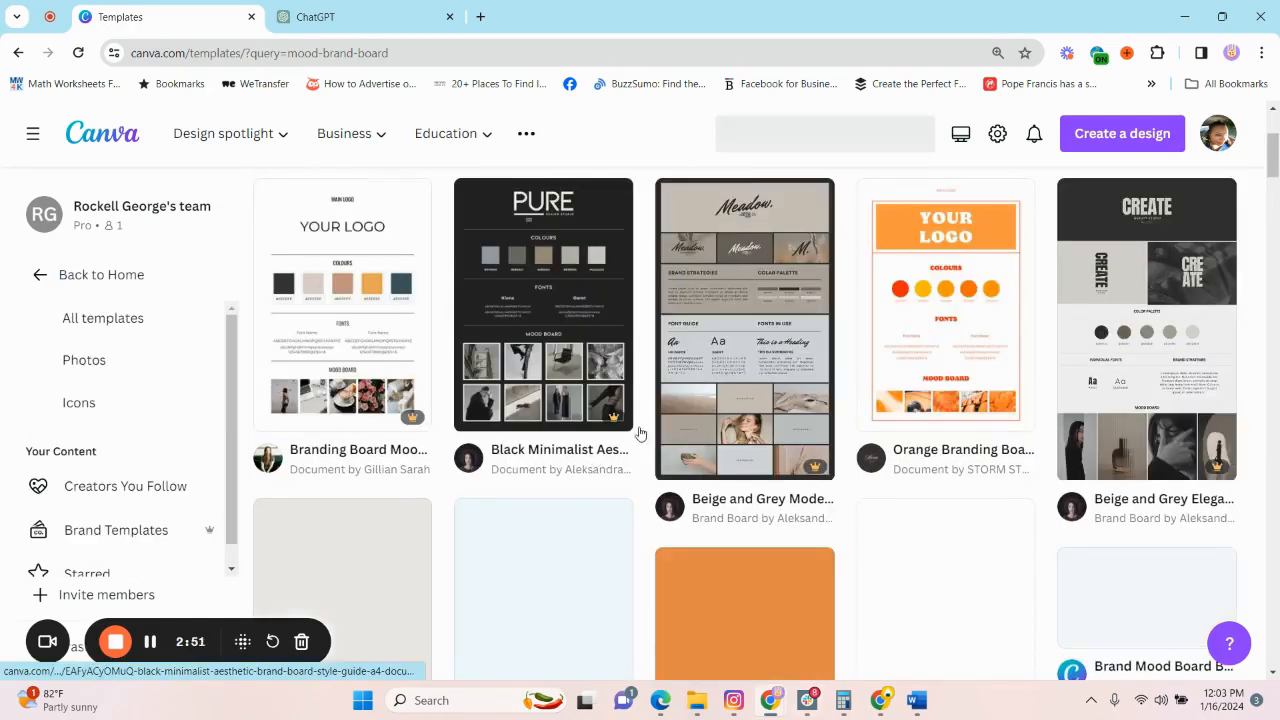
scroll(1006, 430, "down", 3)
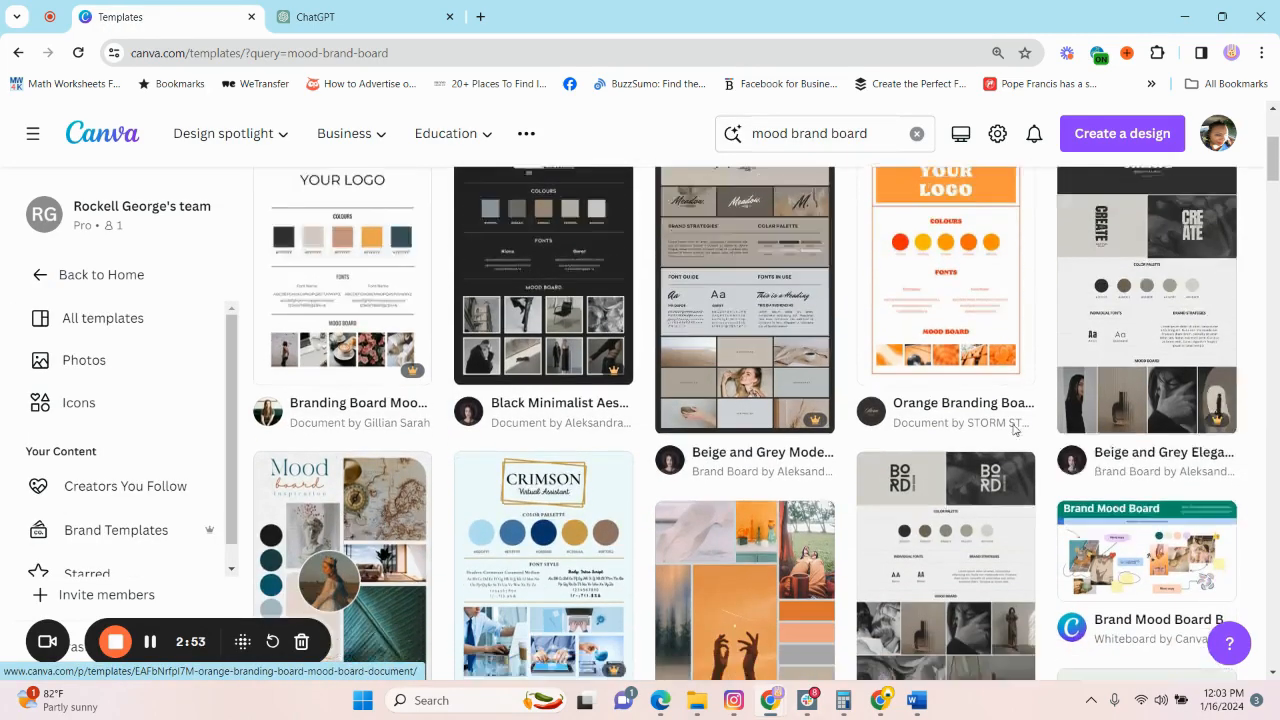
scroll(1148, 374, "down", 3)
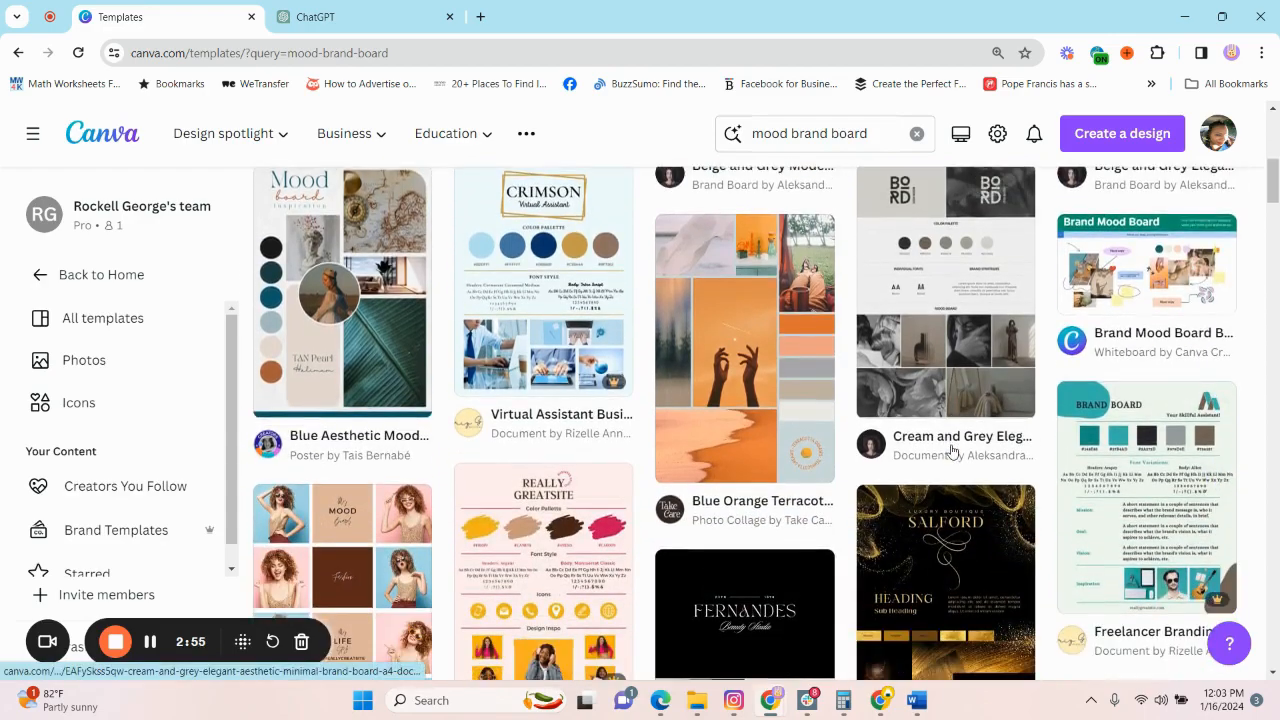
scroll(952, 453, "down", 10)
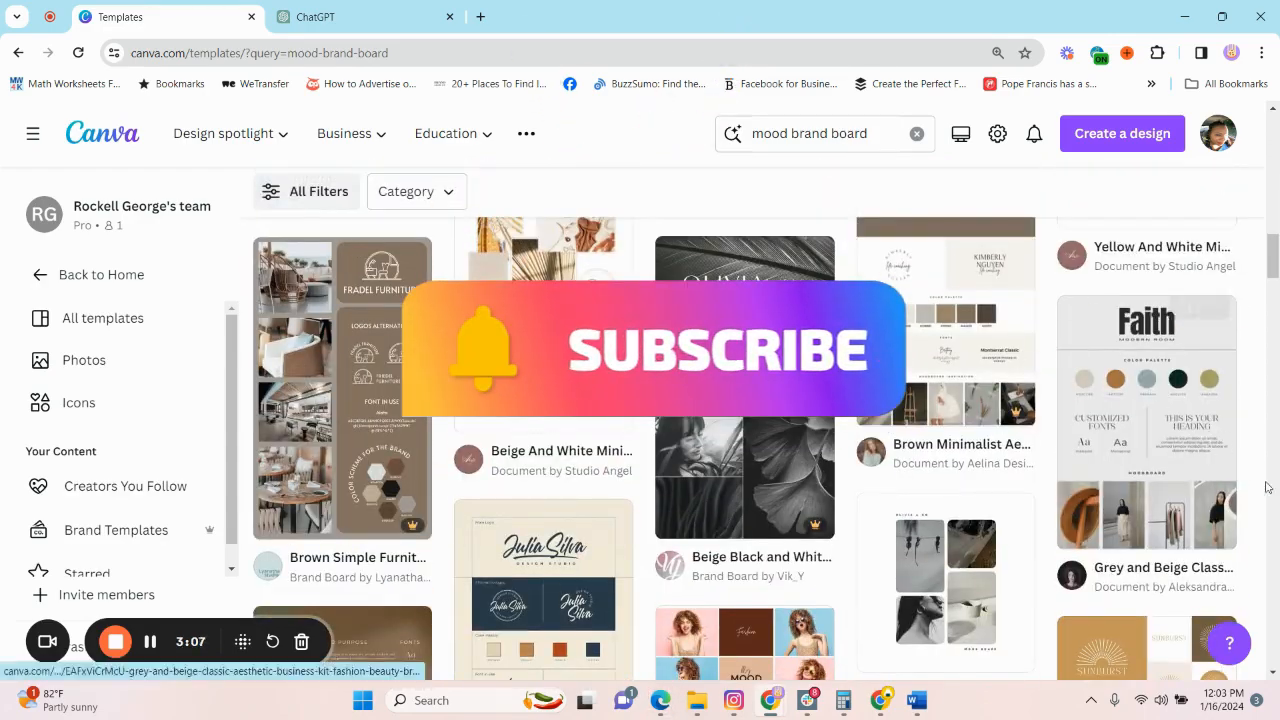
left_click(1220, 380)
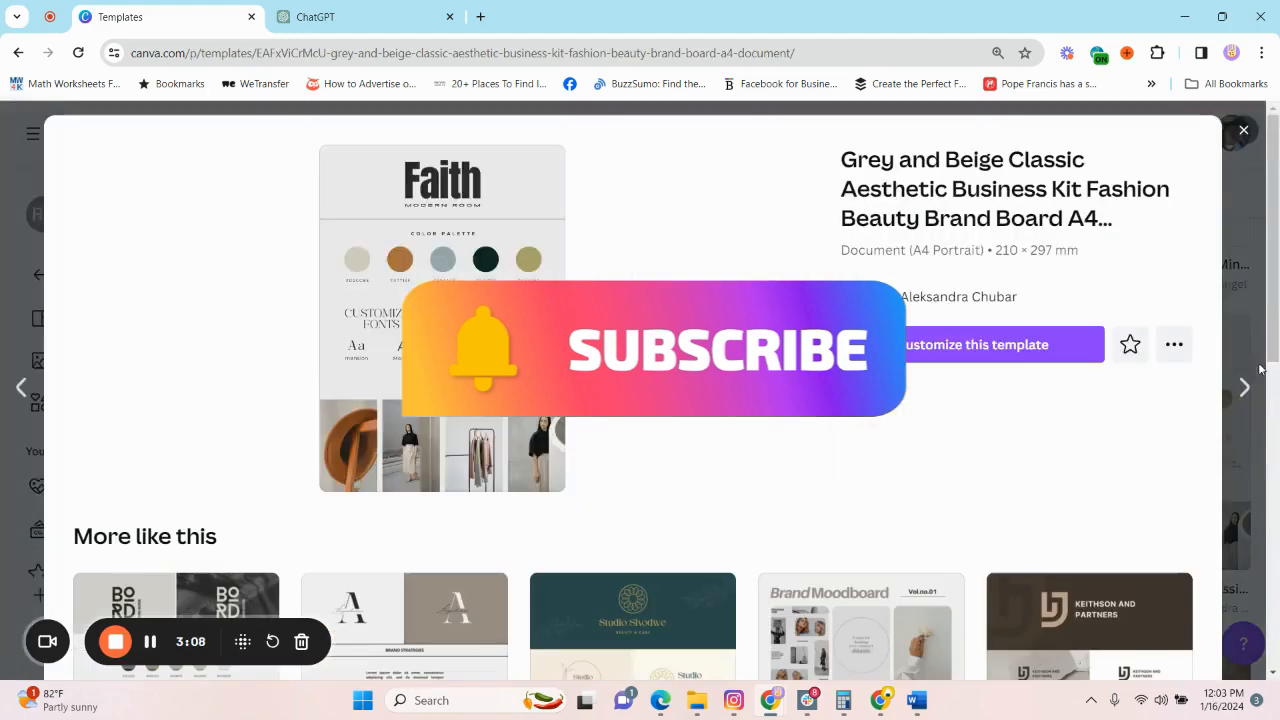
left_click(960, 345)
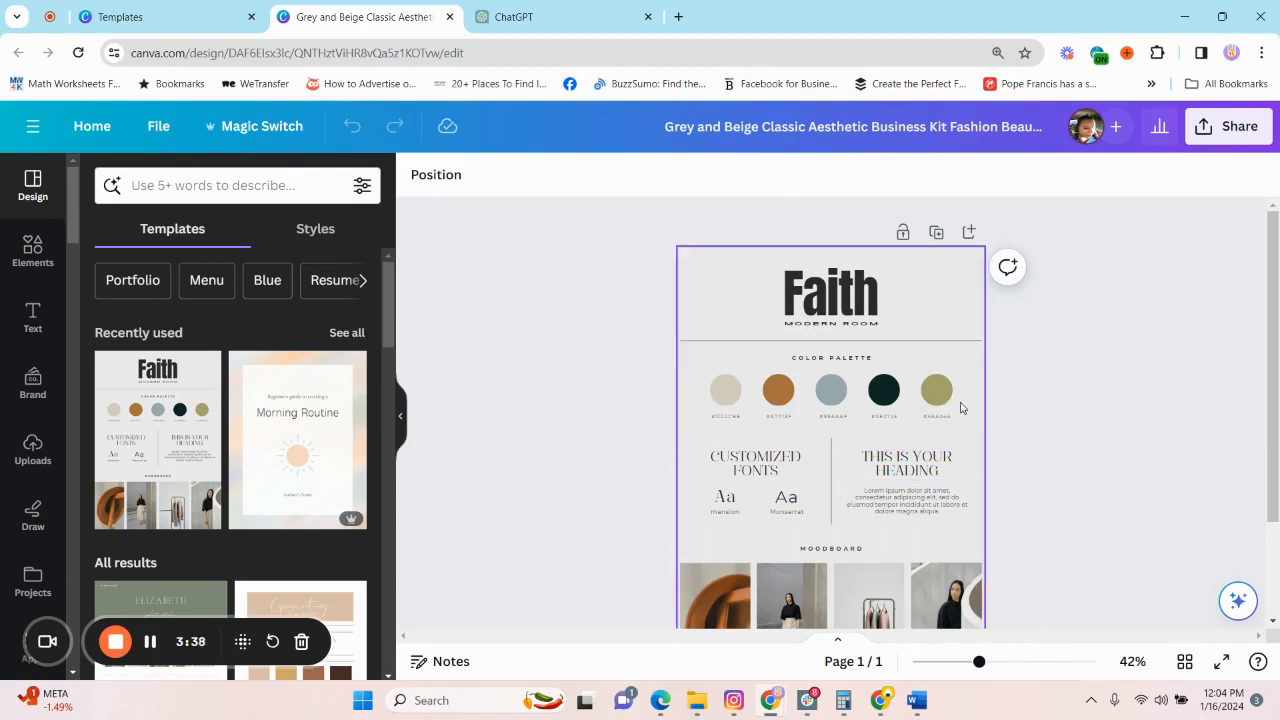
Delete the "Faith" heading and the "MODERN ROOM" subtitle from the brand board's header.
left_click_drag(979, 667, 1002, 663)
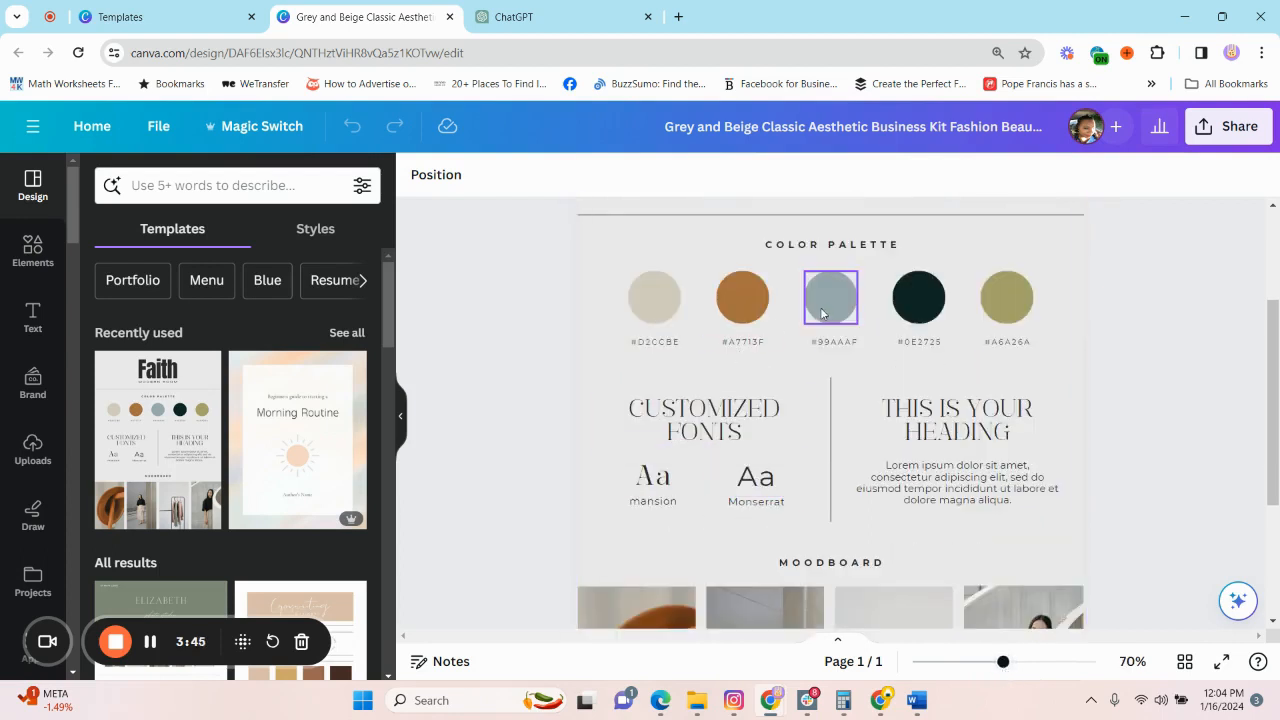
scroll(829, 294, "up", 2)
left_click(826, 227)
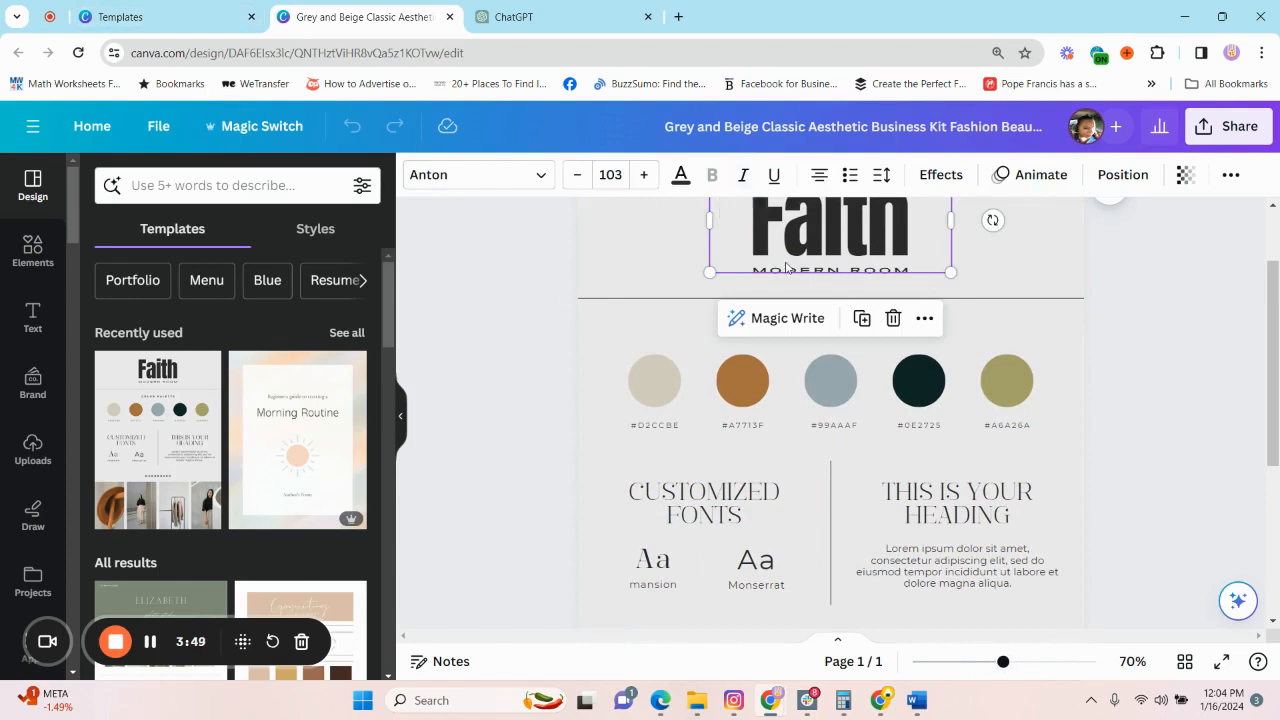
scroll(858, 276, "up", 1)
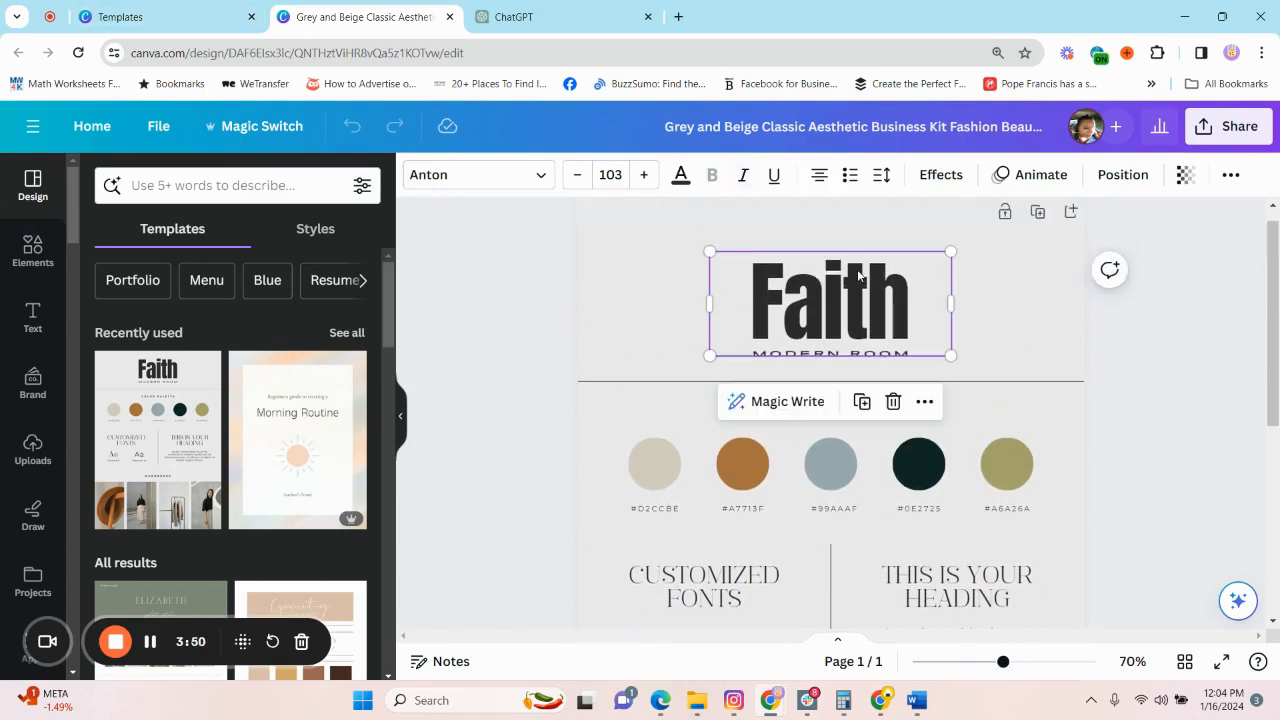
double_click(897, 315)
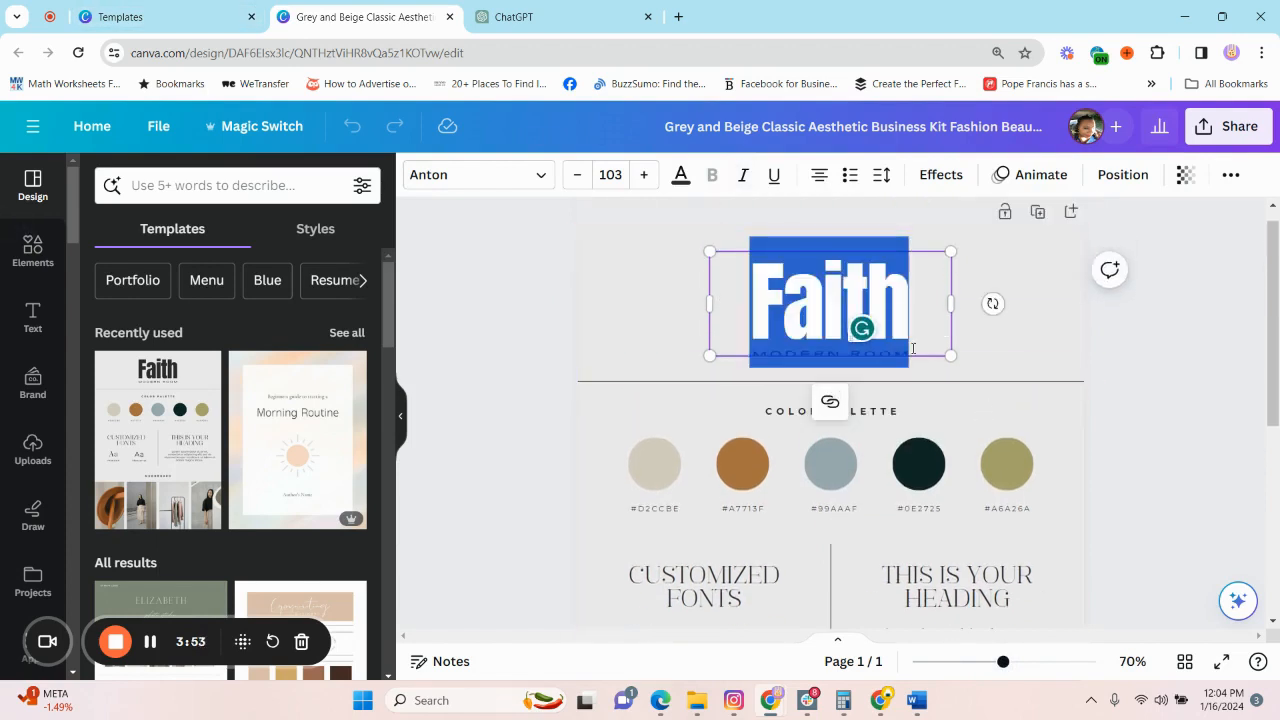
key("BackSpace")
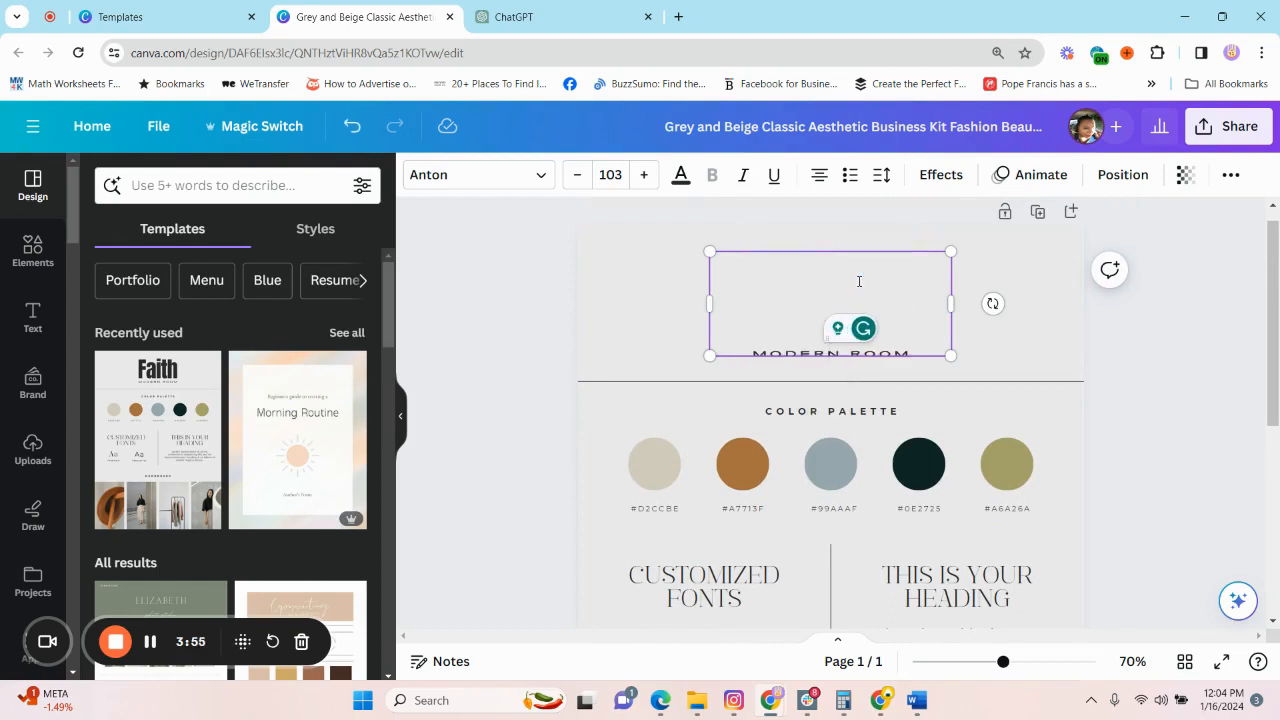
left_click(905, 354)
key("BackSpace")
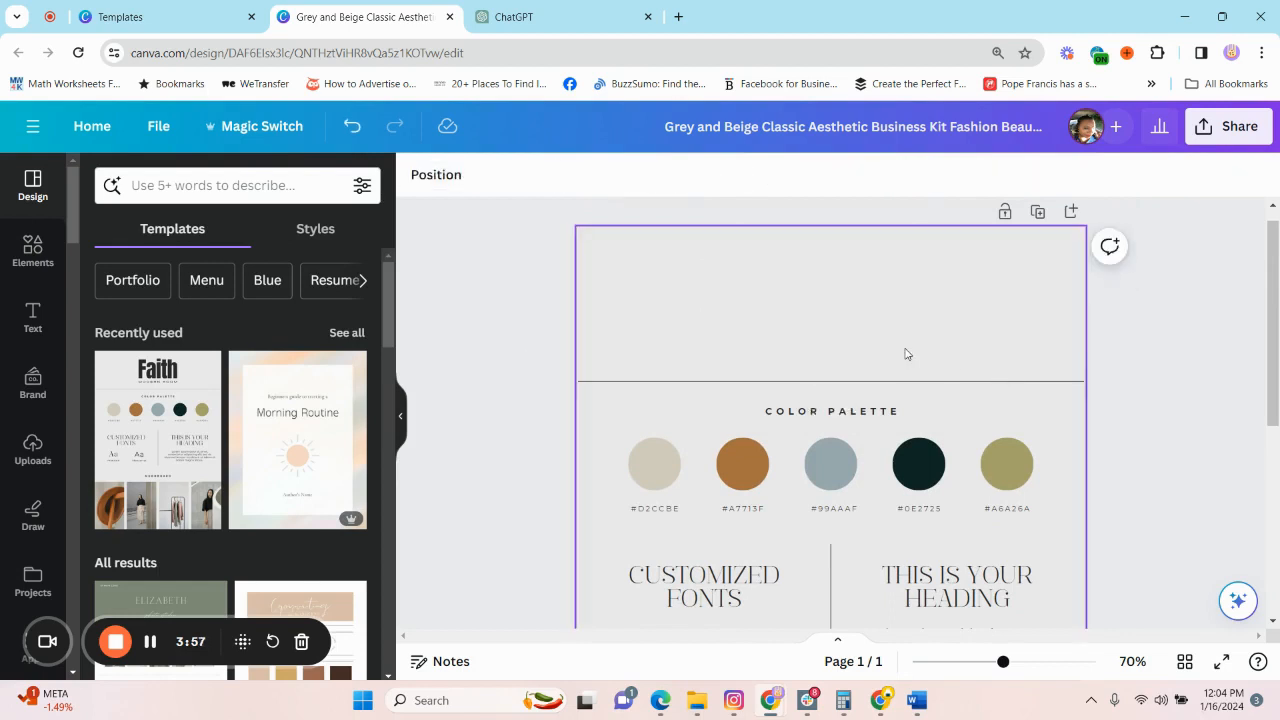
Upload the "AnxietyMoms United" logo image from the computer and add it to the brand board.
left_click(33, 450)
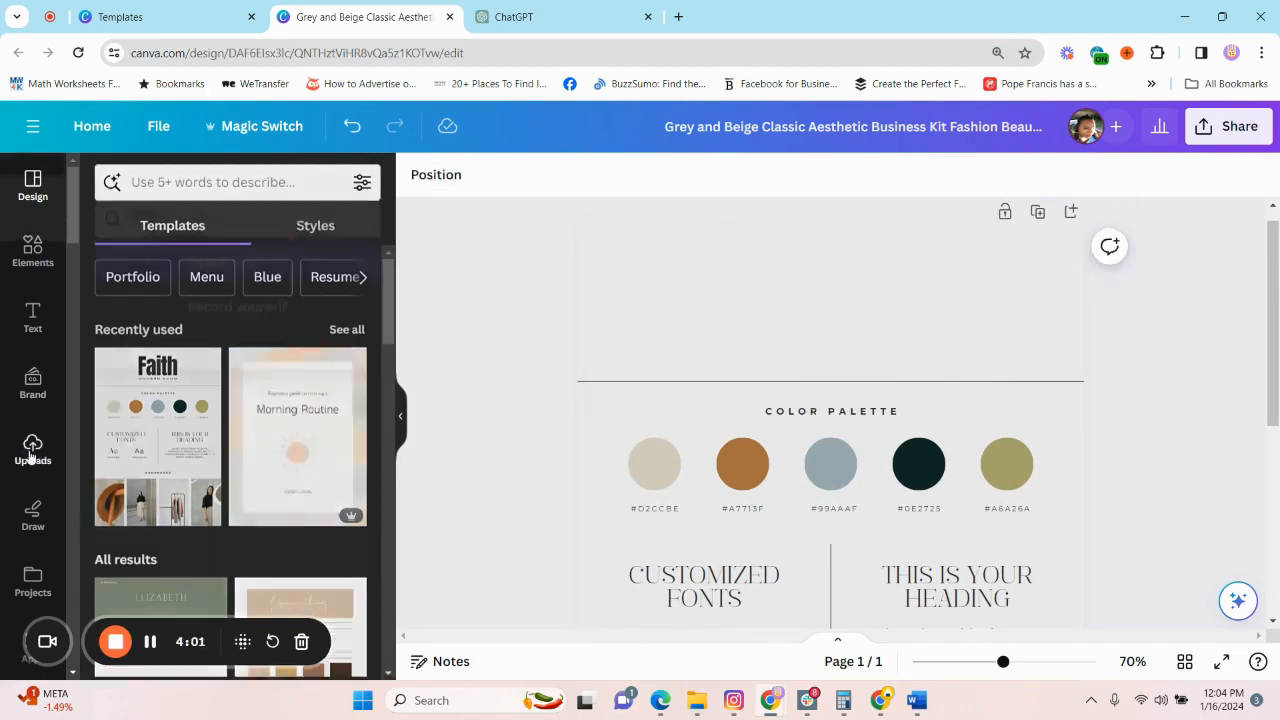
left_click(219, 229)
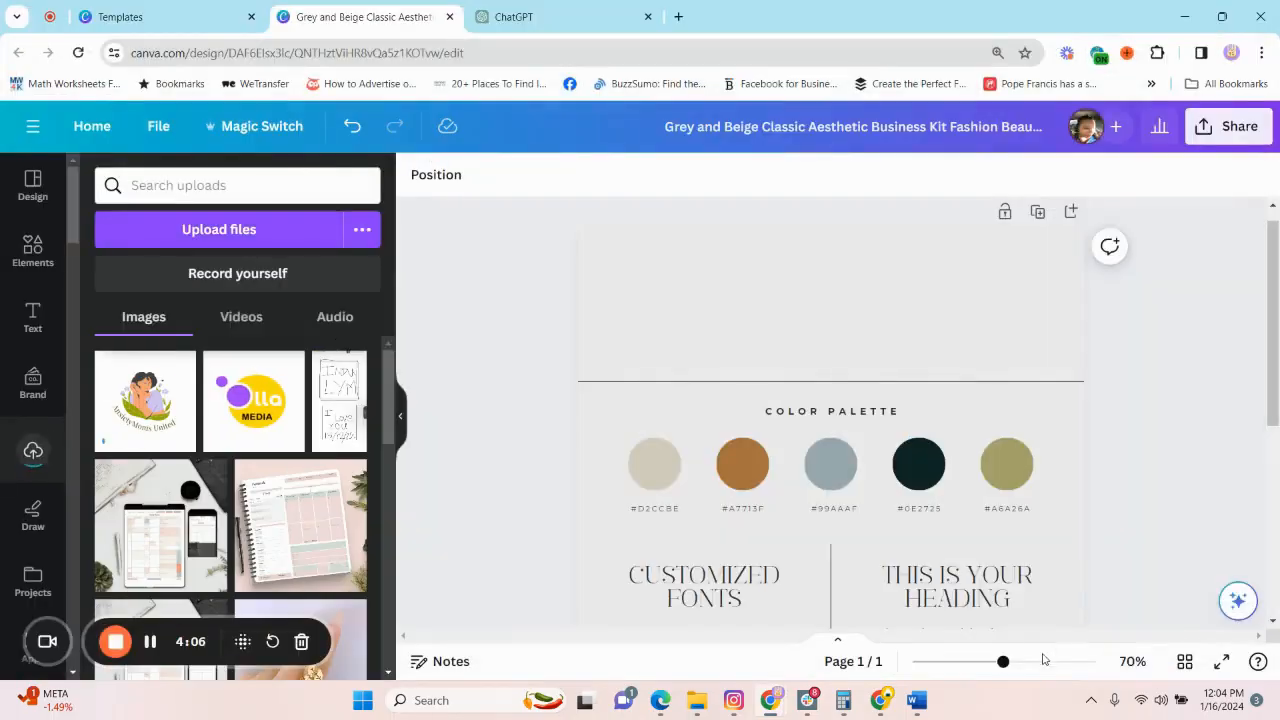
left_click(219, 229)
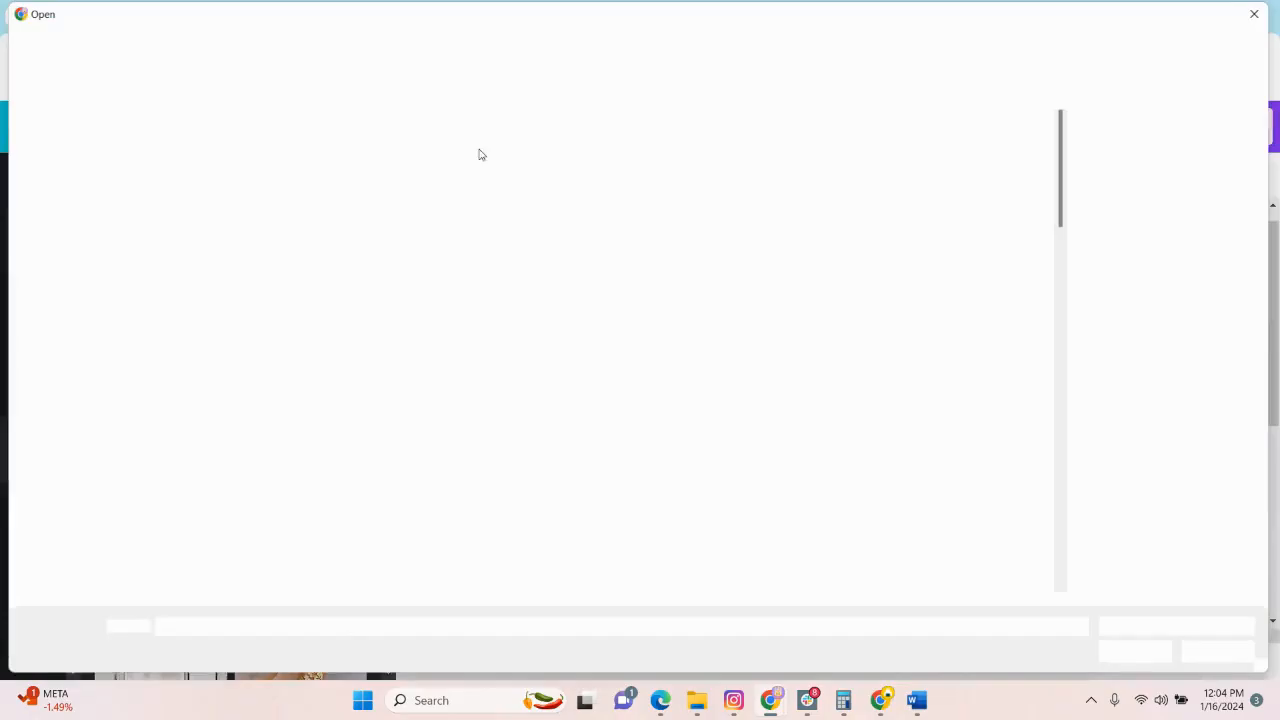
double_click(480, 154)
left_click(197, 384)
Shrink the logo and center it in the empty header above the color palette.
left_click_drag(852, 540, 852, 265)
left_click_drag(971, 452, 898, 378)
left_click_drag(793, 285, 841, 290)
scroll(841, 290, "up", 1)
left_click_drag(944, 200, 869, 271)
left_click_drag(800, 340, 834, 324)
left_click(990, 335)
left_click(993, 334)
scroll(1007, 376, "down", 1)
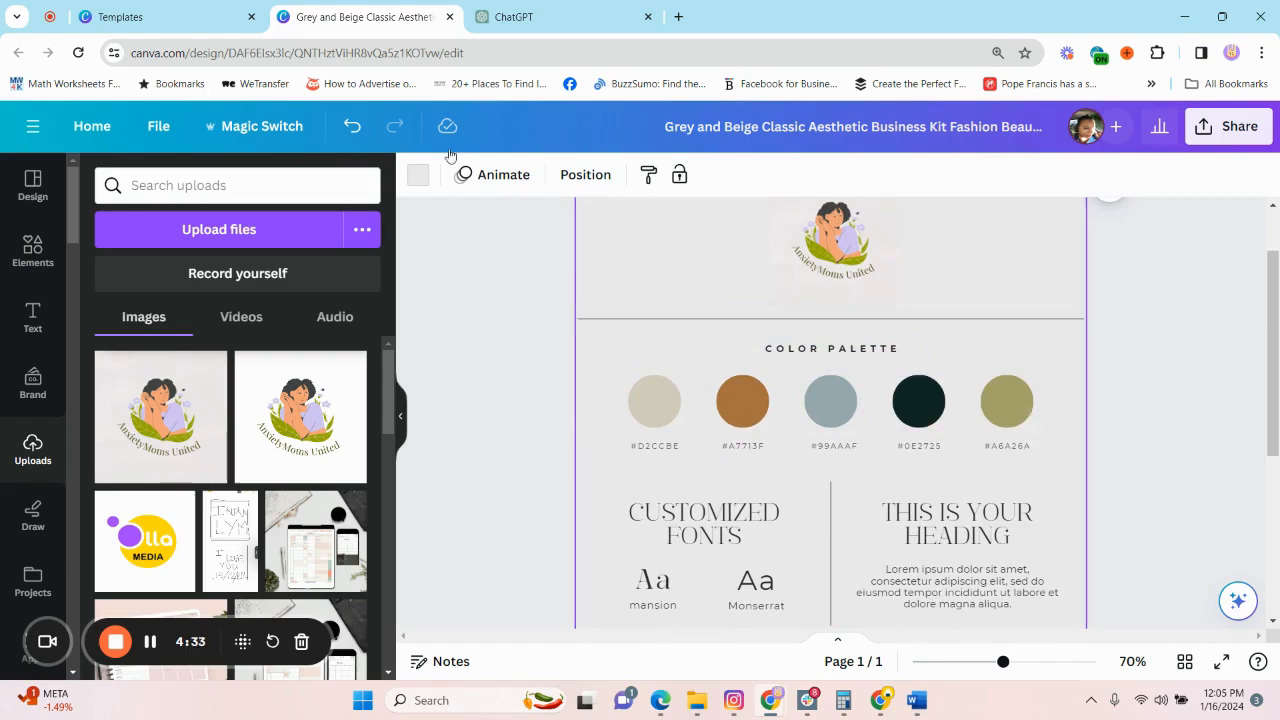
Copy ChatGPT's "Earthy Tones: Sage Green, Warm Taupe, Soft Beige" line and search Canva's colors with it for the first palette circle.
left_click(545, 17)
scroll(472, 357, "up", 3)
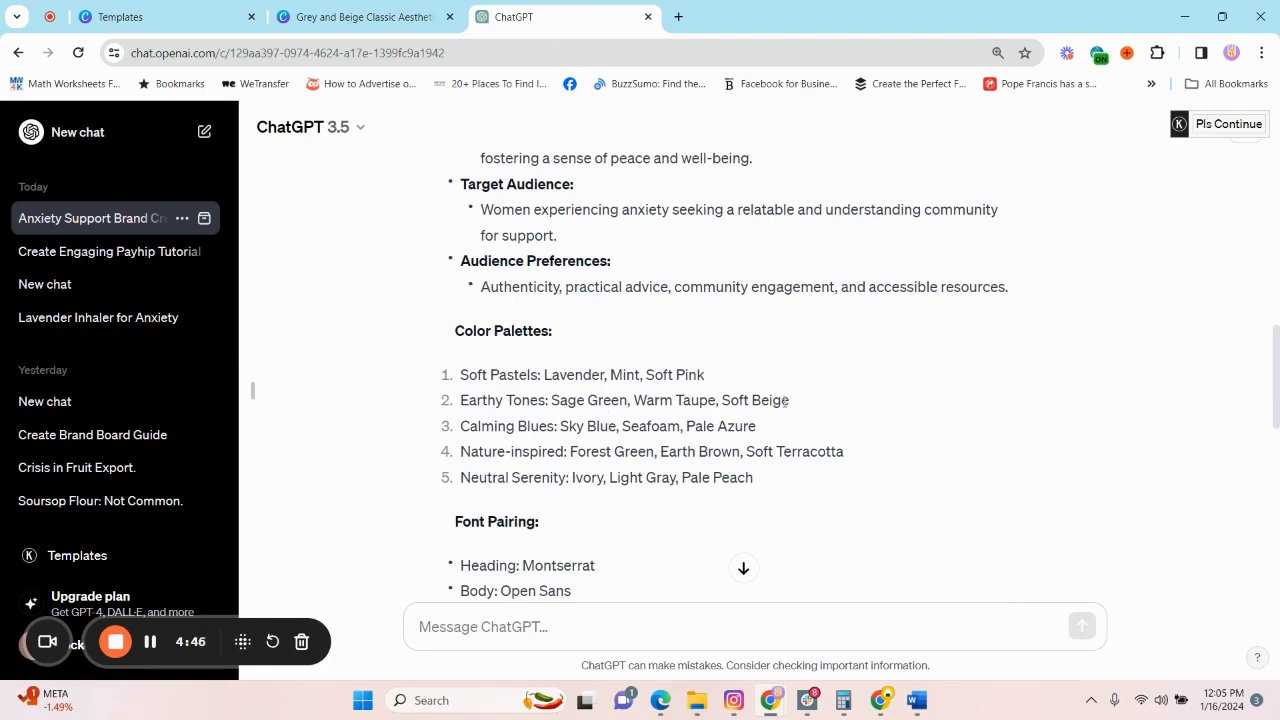
left_click_drag(789, 400, 460, 400)
key("ctrl+c")
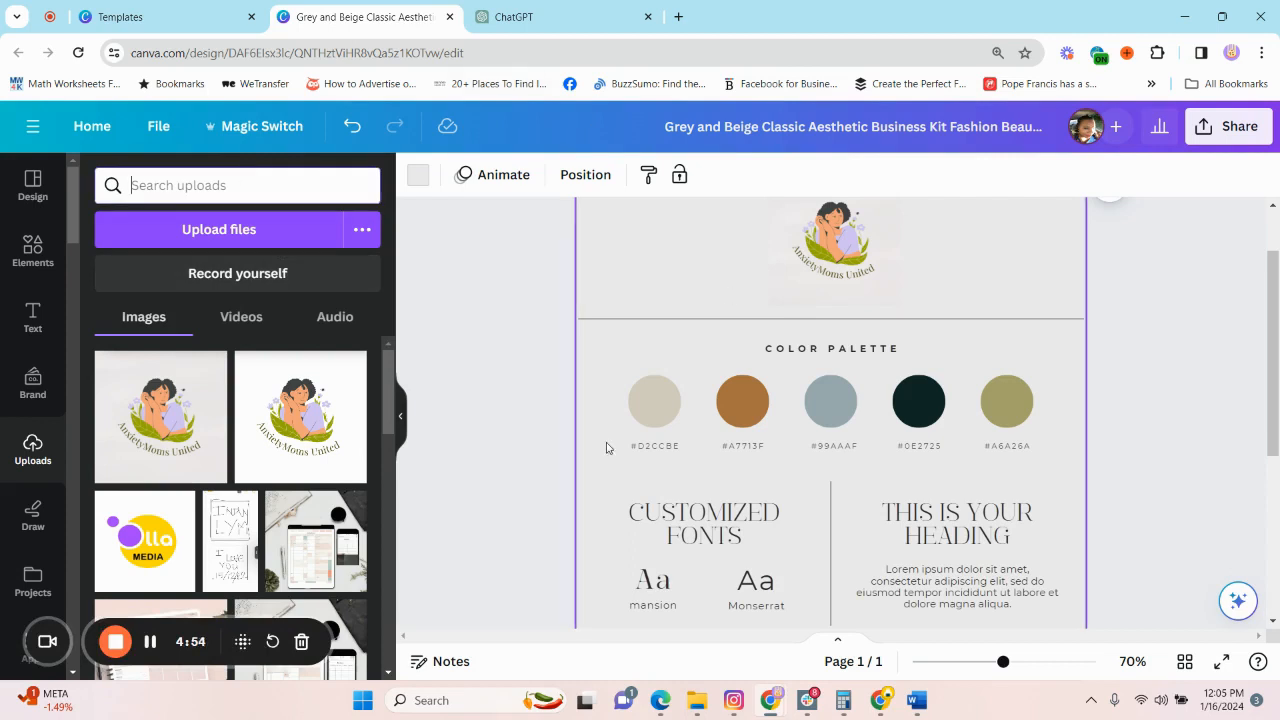
left_click(421, 180)
left_click(655, 402)
left_click(257, 186)
key("ctrl+v")
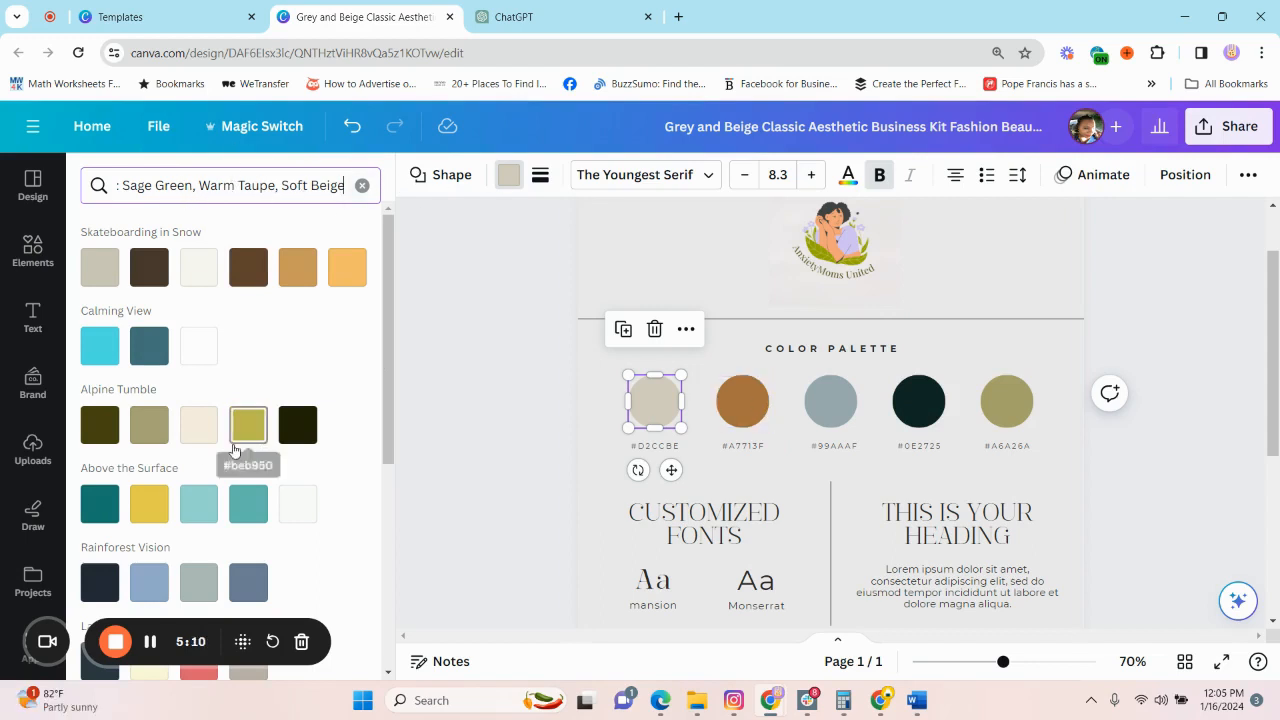
Look through the suggested color palettes for sage green, warm taupe and soft beige, comparing them with the brand board.
scroll(207, 473, "down", 1)
scroll(207, 473, "down", 5)
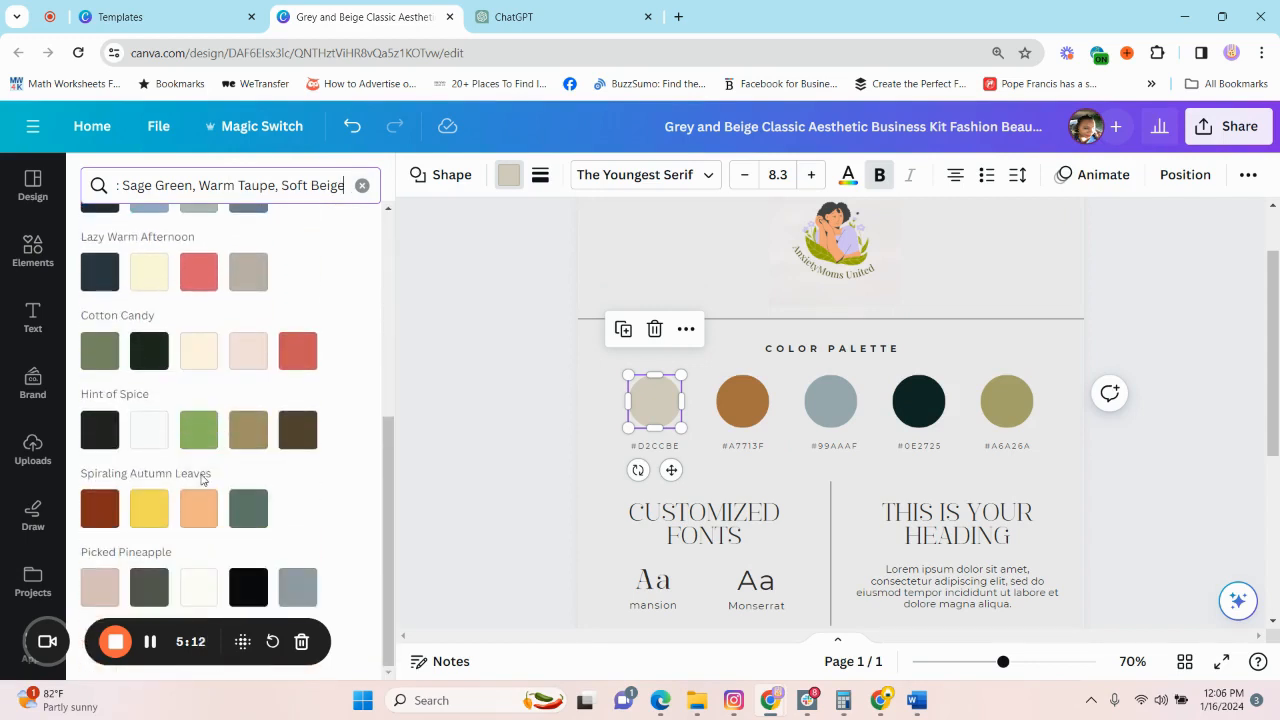
scroll(160, 420, "up", 5)
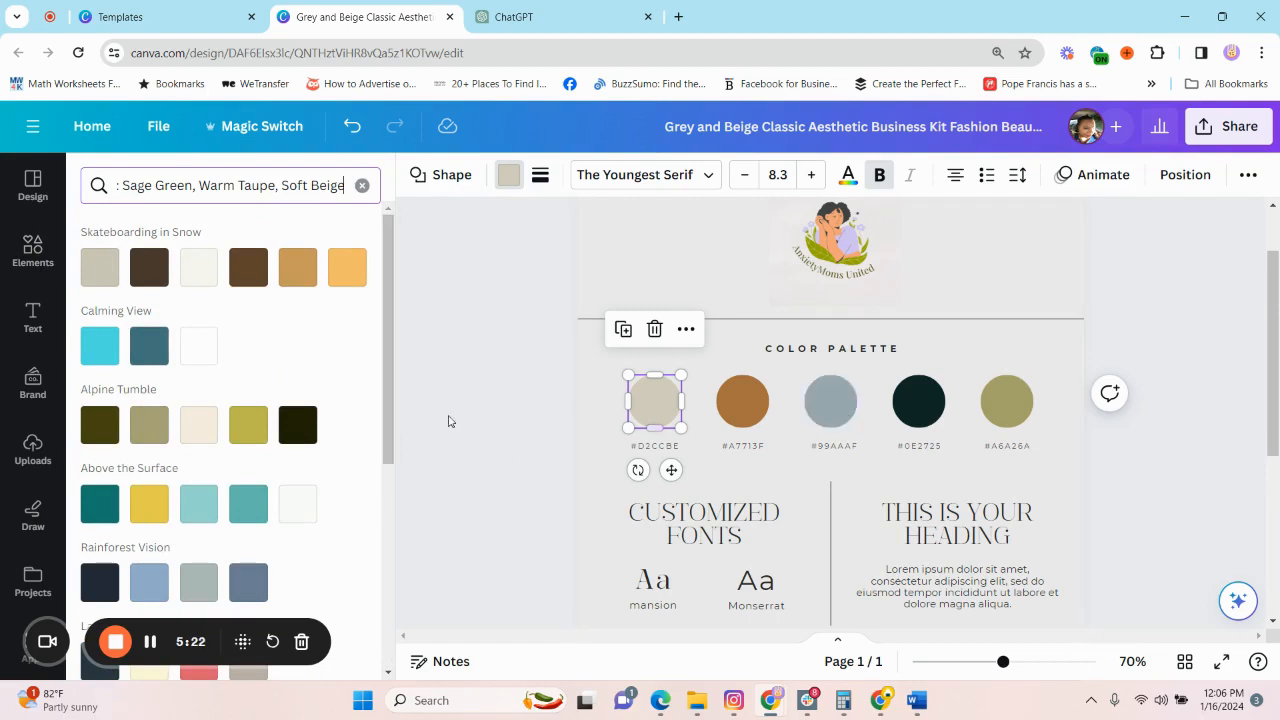
scroll(231, 470, "down", 2)
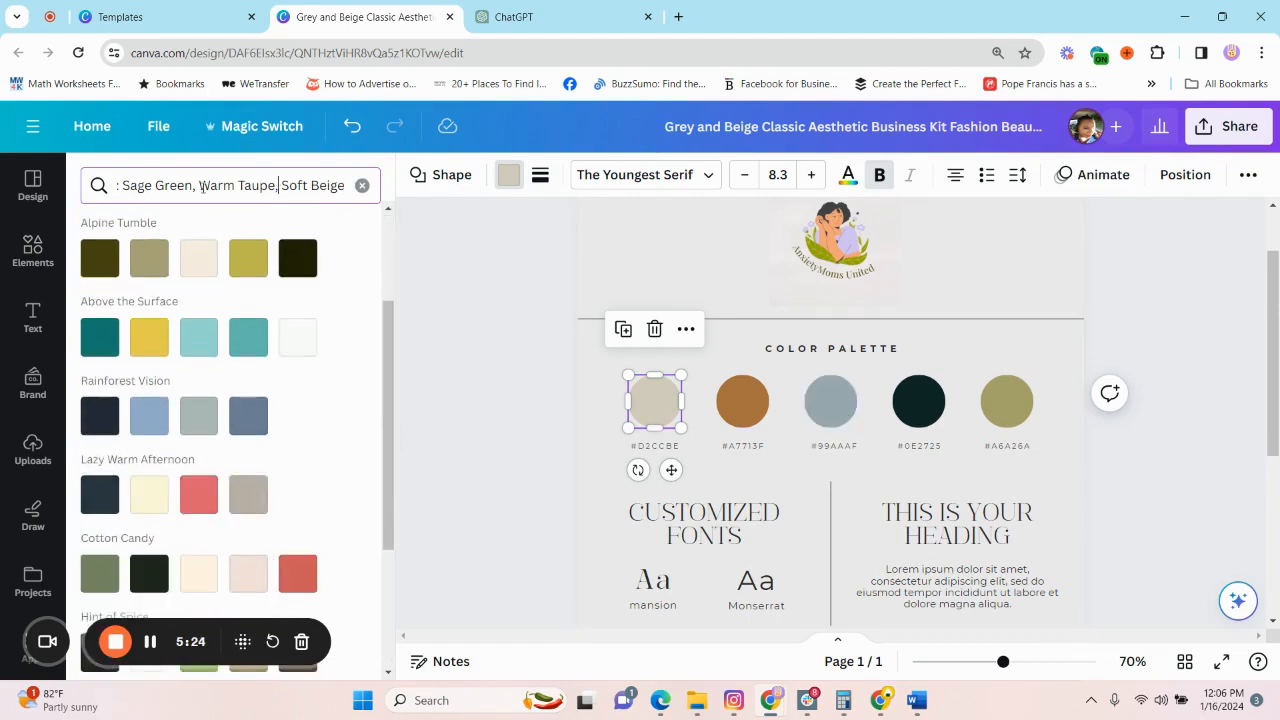
left_click_drag(204, 185, 275, 188)
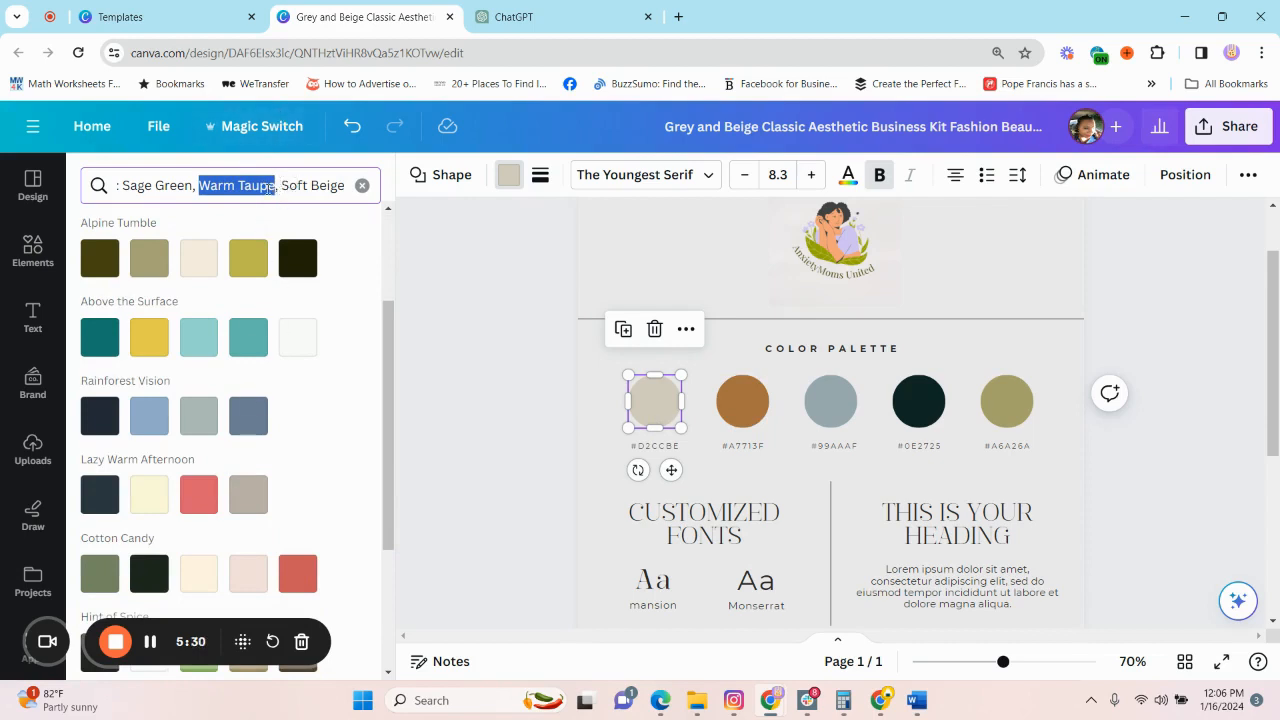
scroll(997, 414, "up", 1)
scroll(936, 423, "down", 3)
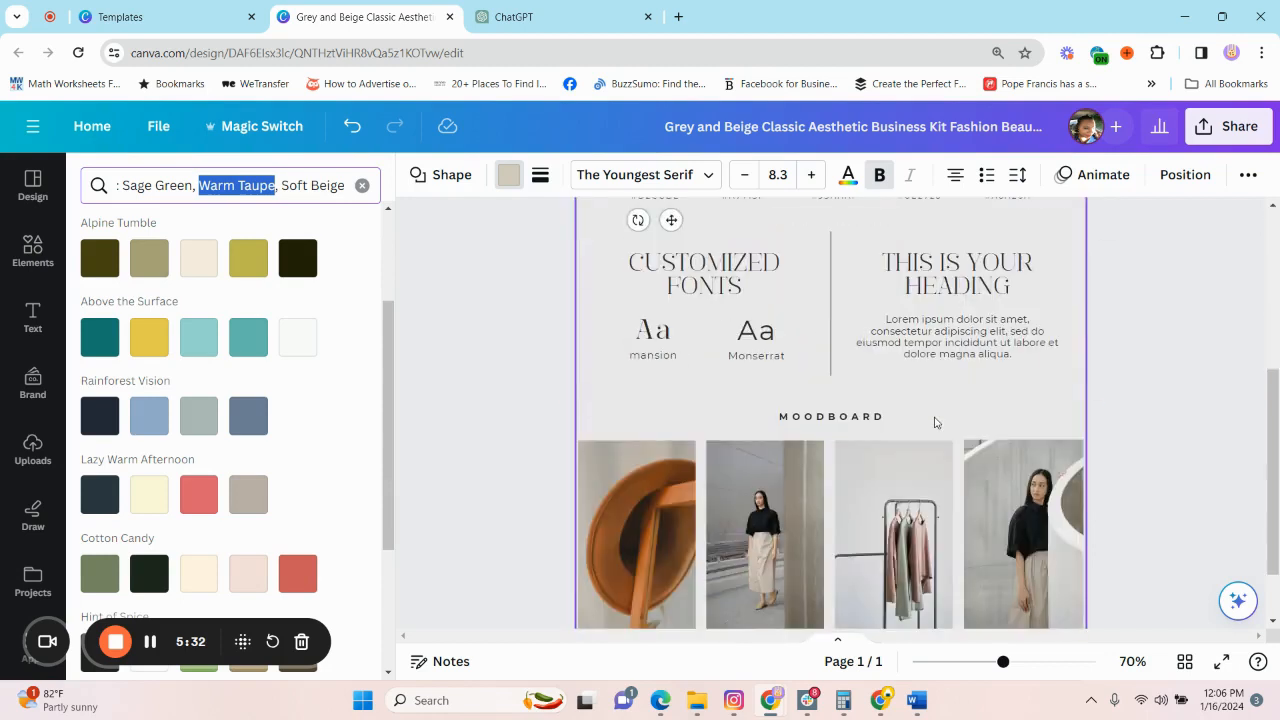
scroll(936, 423, "up", 2)
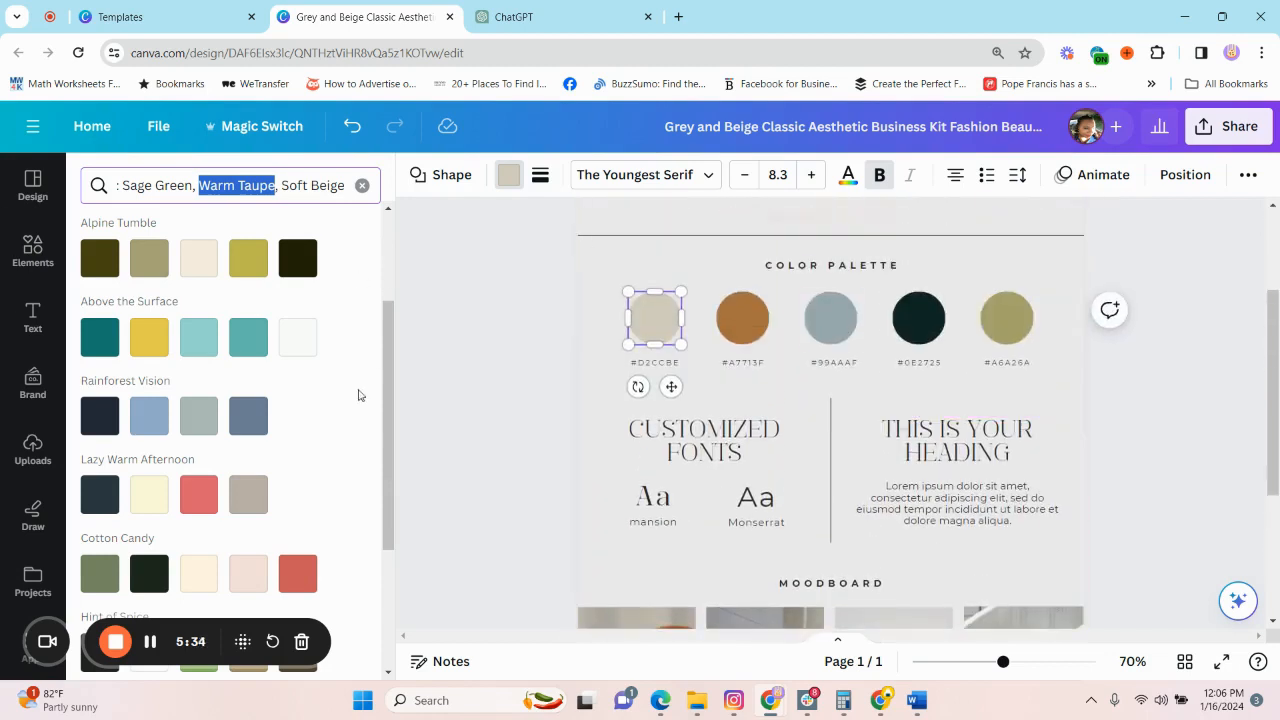
scroll(337, 430, "up", 2)
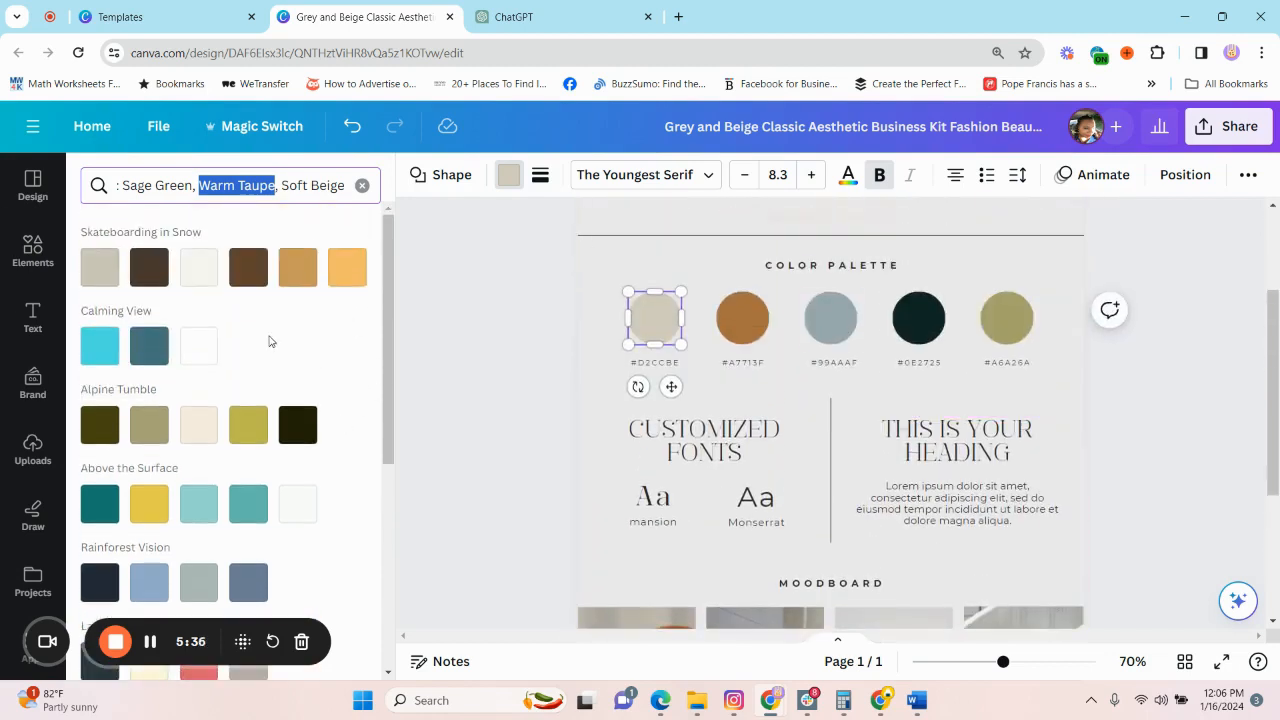
scroll(252, 485, "down", 2)
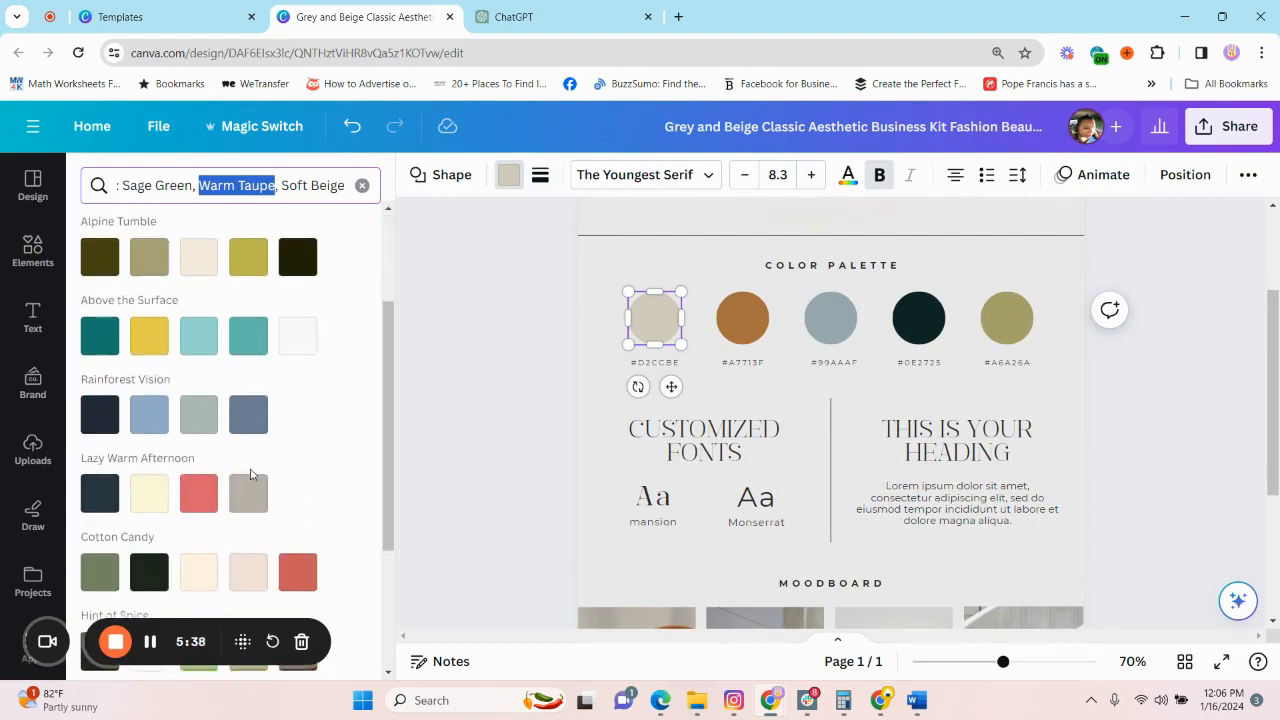
scroll(256, 476, "down", 3)
scroll(277, 505, "up", 5)
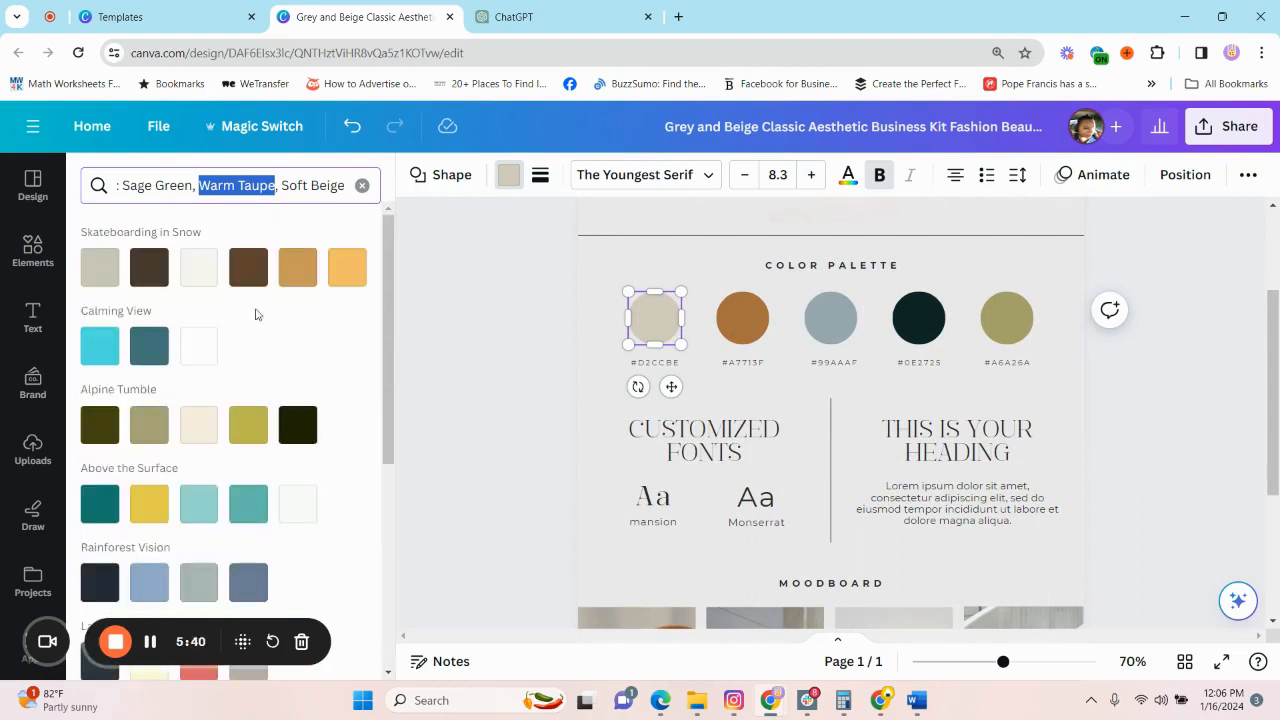
Narrow the color search to "Sage Green".
left_click_drag(118, 184, 30, 185)
left_click(198, 185)
key("BackSpace")
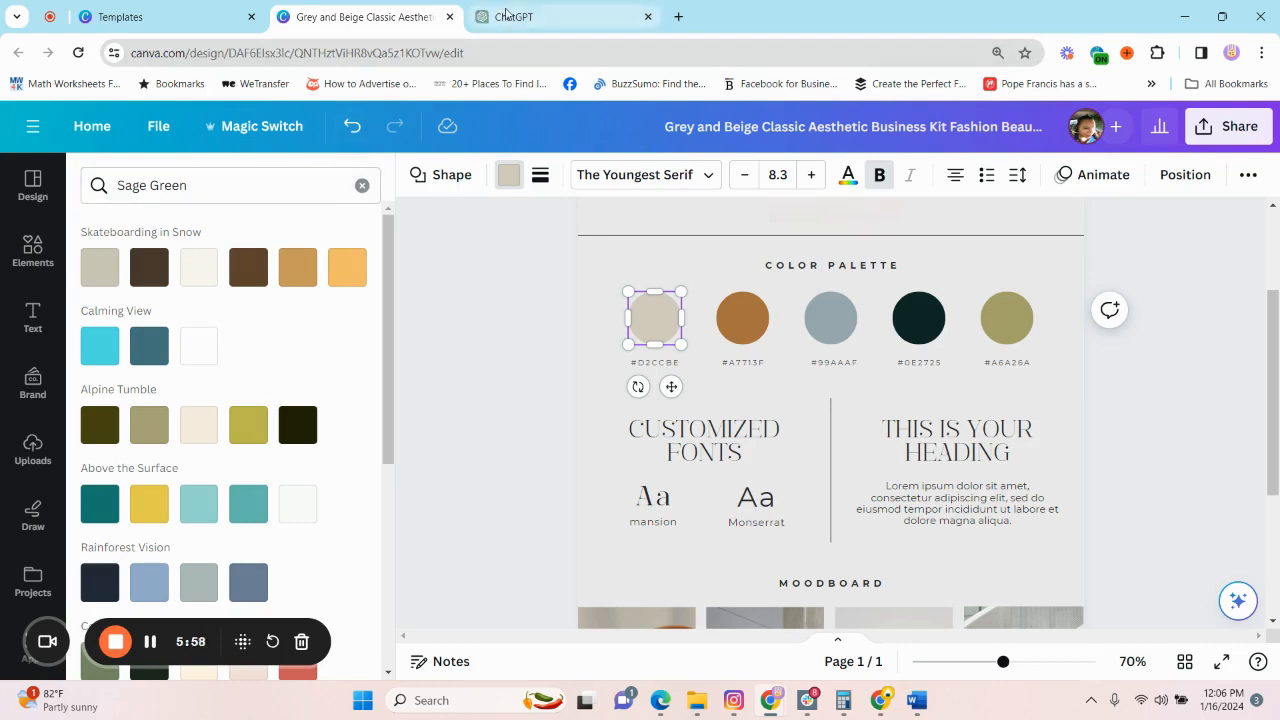
Switch to ChatGPT and ask "Can you provide the hexcode for the following:" with the five listed color palettes pasted in.
left_click(576, 33)
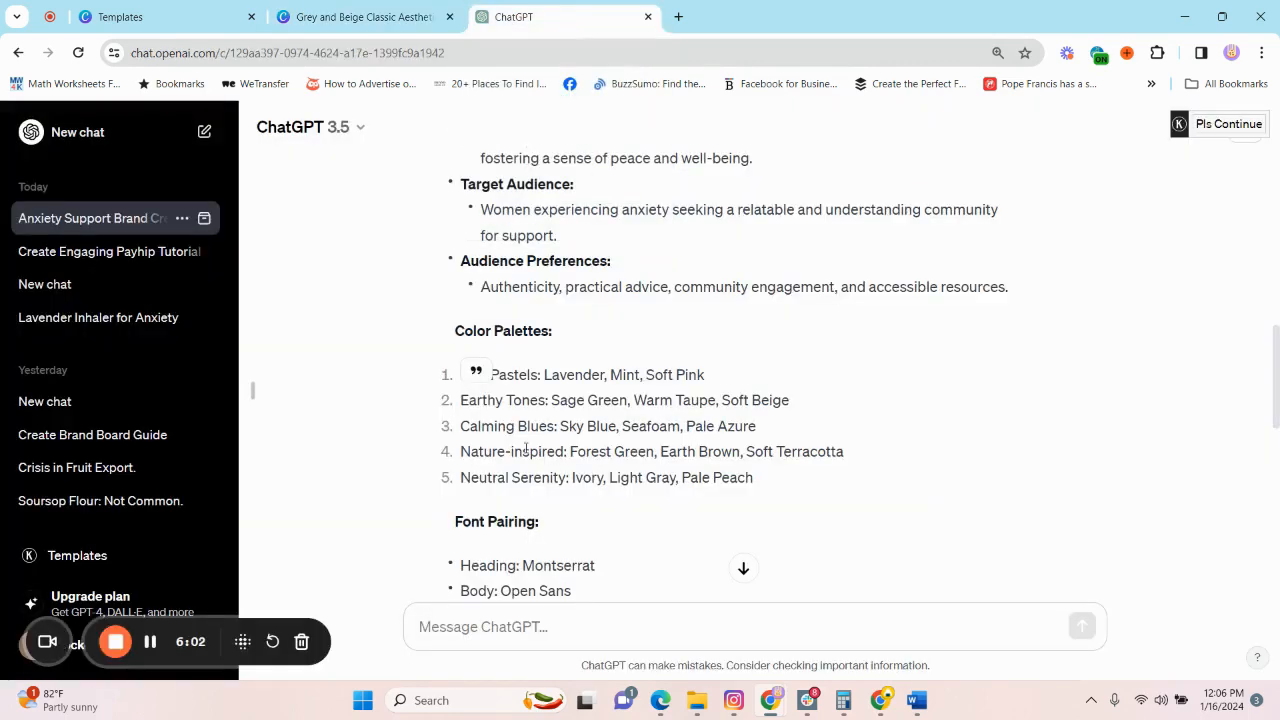
left_click_drag(755, 478, 452, 376)
key("ctrl+c")
type("u provide ")
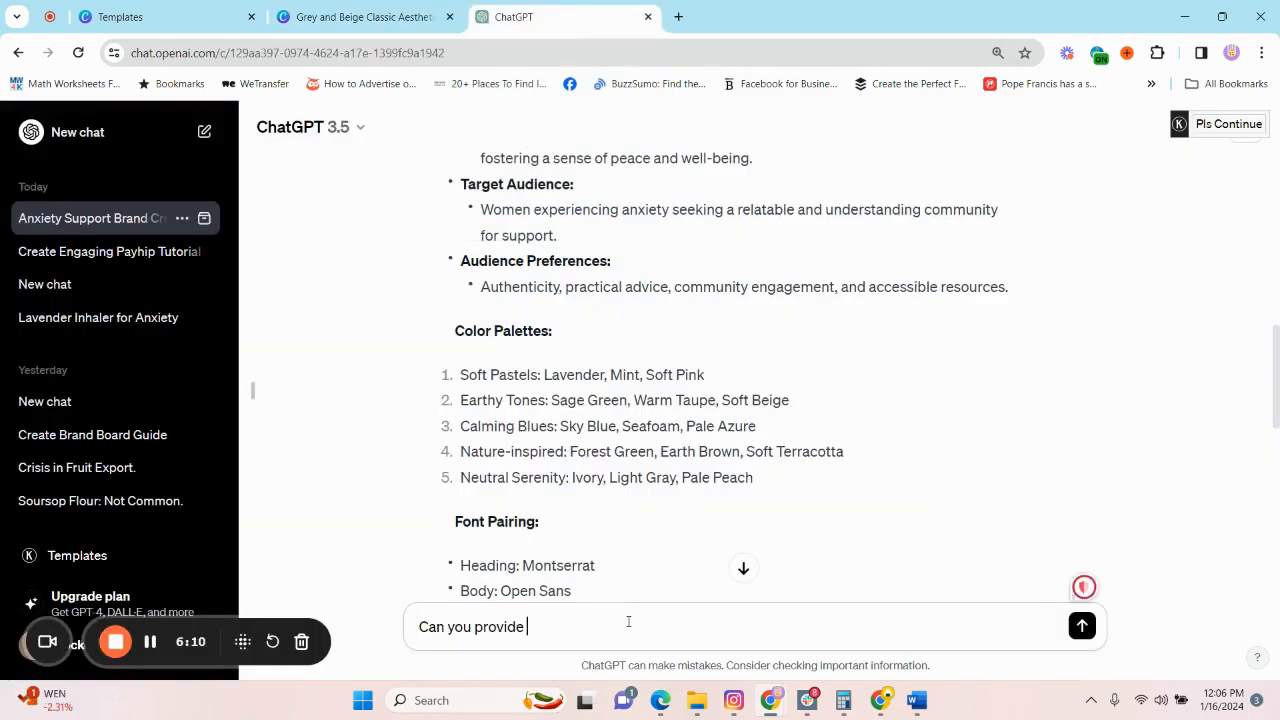
type("the hexcode for the following:")
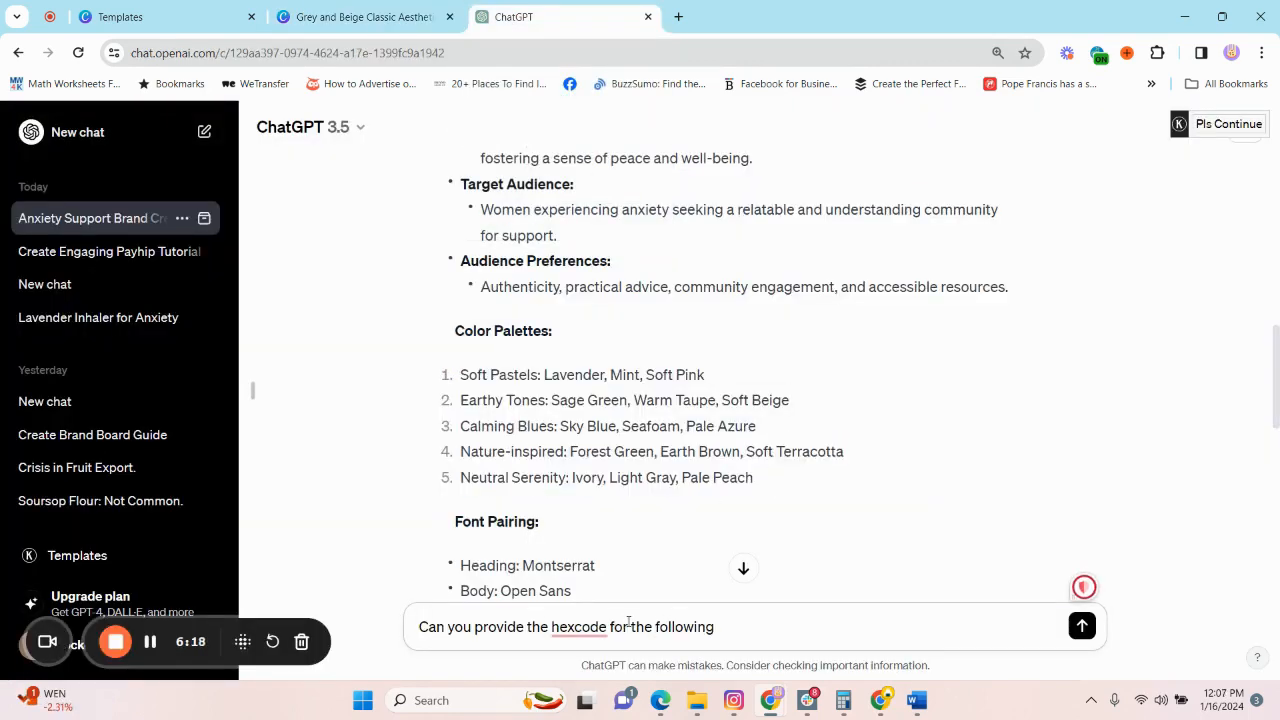
key("ctrl+v")
key("Return")
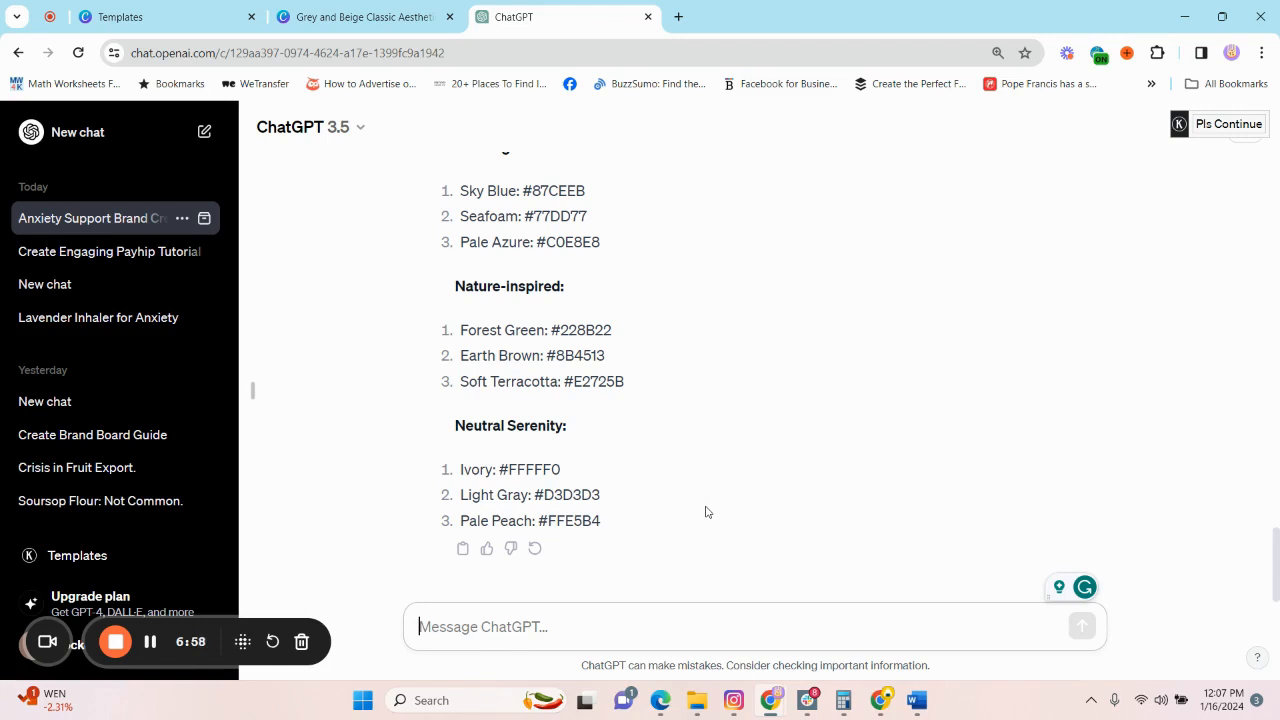
Copy the Lavender hex code from ChatGPT's Soft Pastels and recolor the first palette circle in Canva with #B57EDC.
scroll(672, 286, "up", 3)
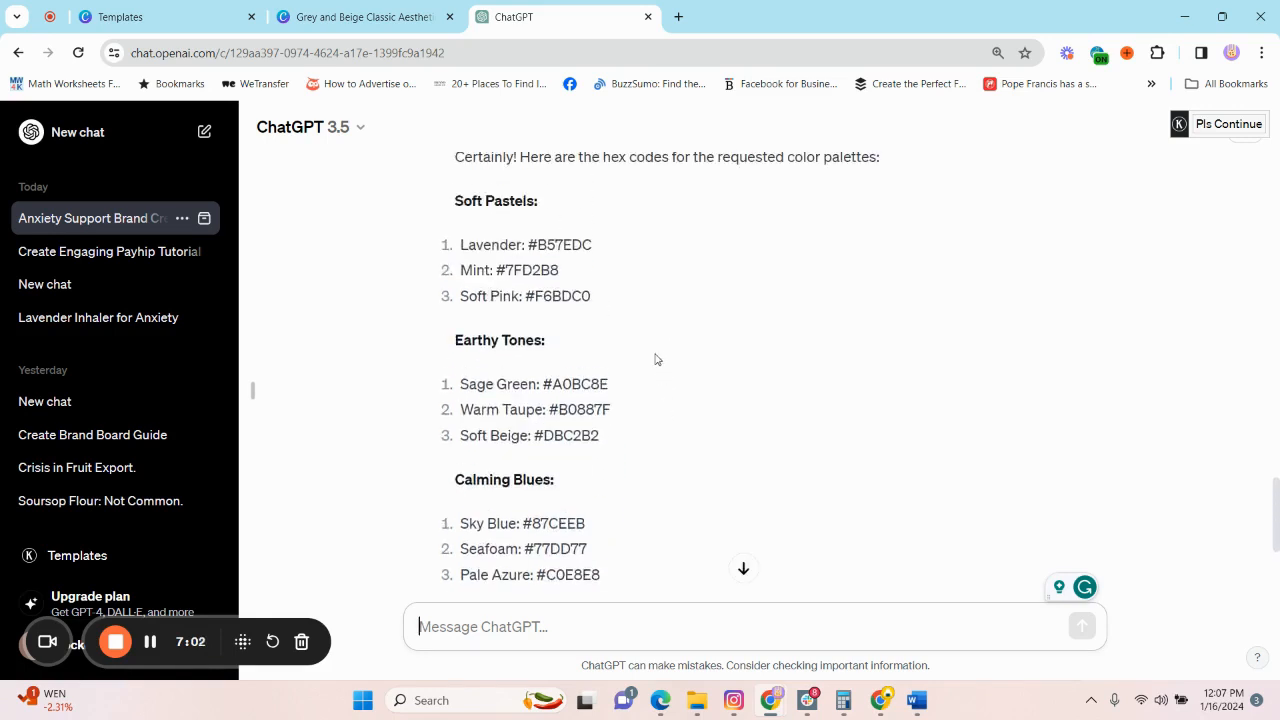
scroll(637, 428, "up", 1)
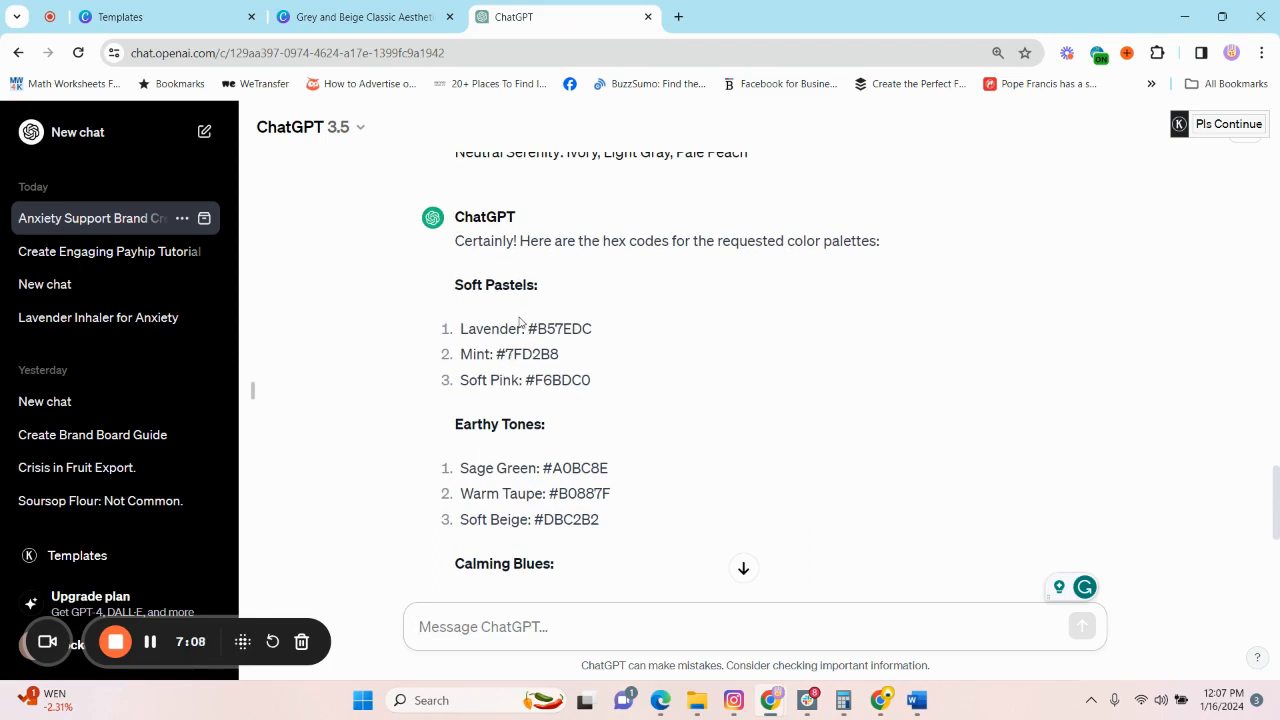
scroll(531, 423, "down", 2)
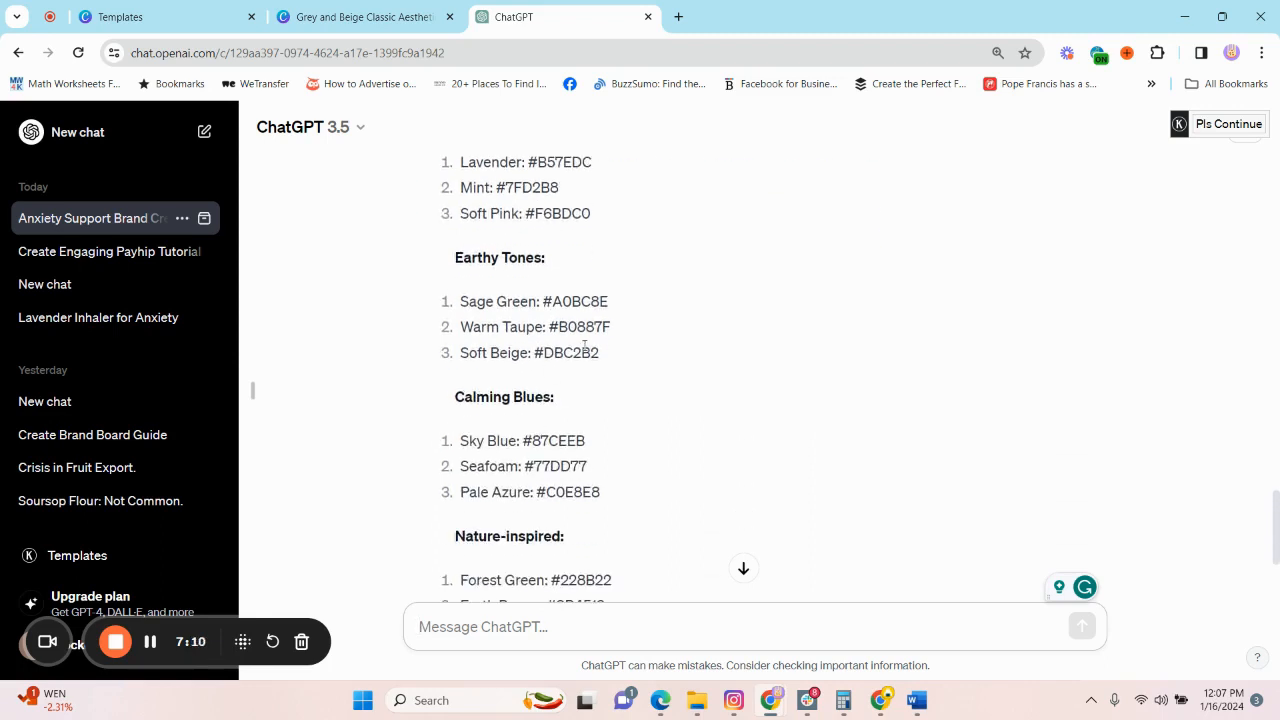
scroll(556, 326, "up", 2)
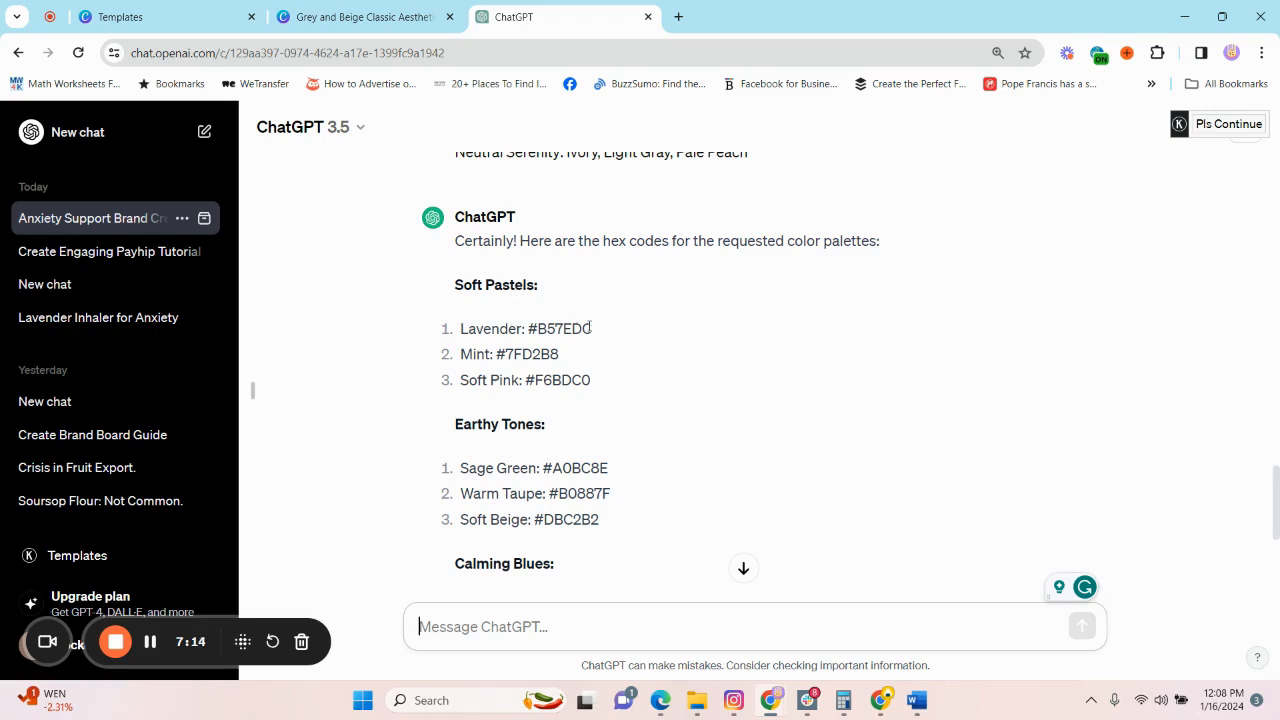
left_click_drag(591, 328, 529, 328)
key("ctrl+c")
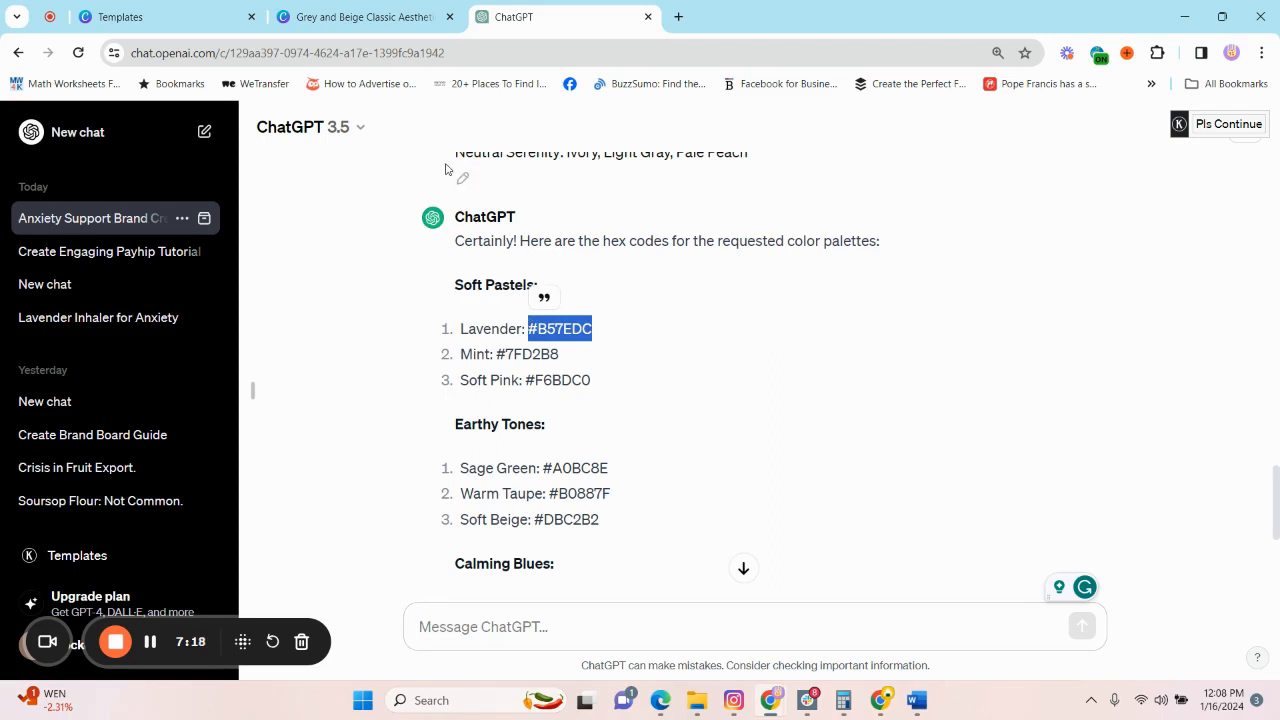
left_click(358, 17)
left_click(193, 185)
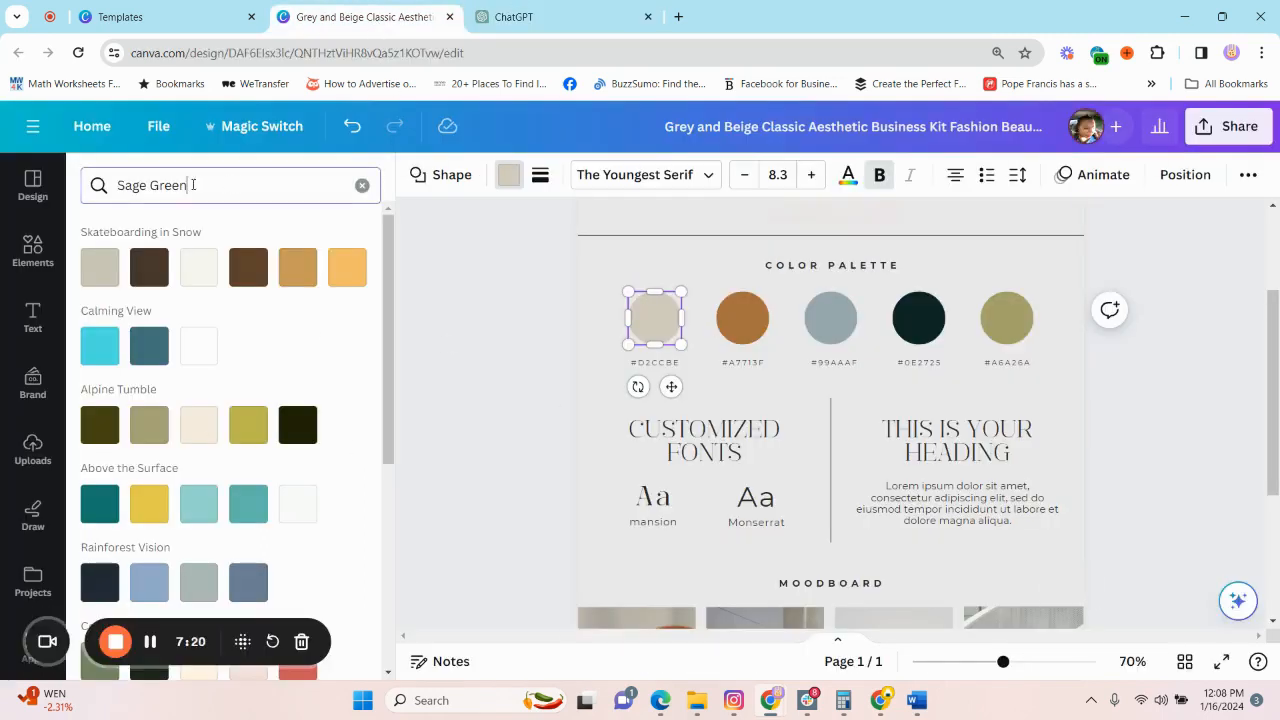
key("ctrl+a")
key("ctrl+v")
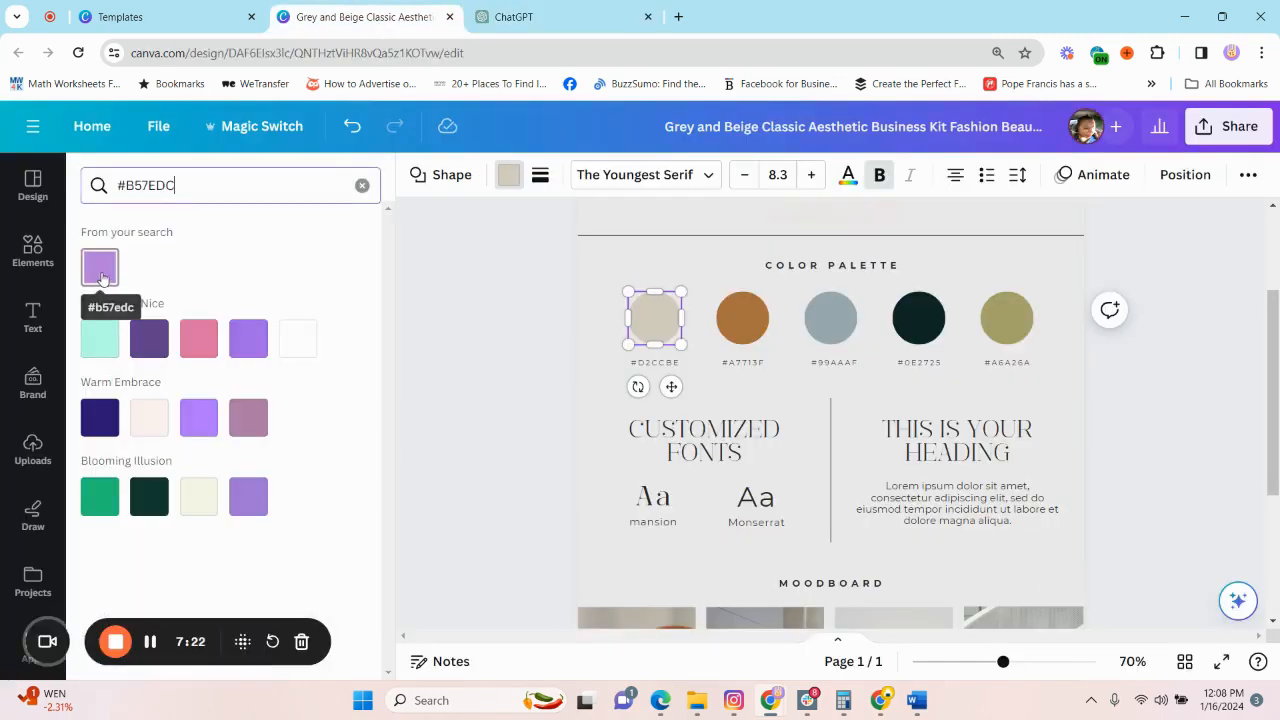
left_click(104, 273)
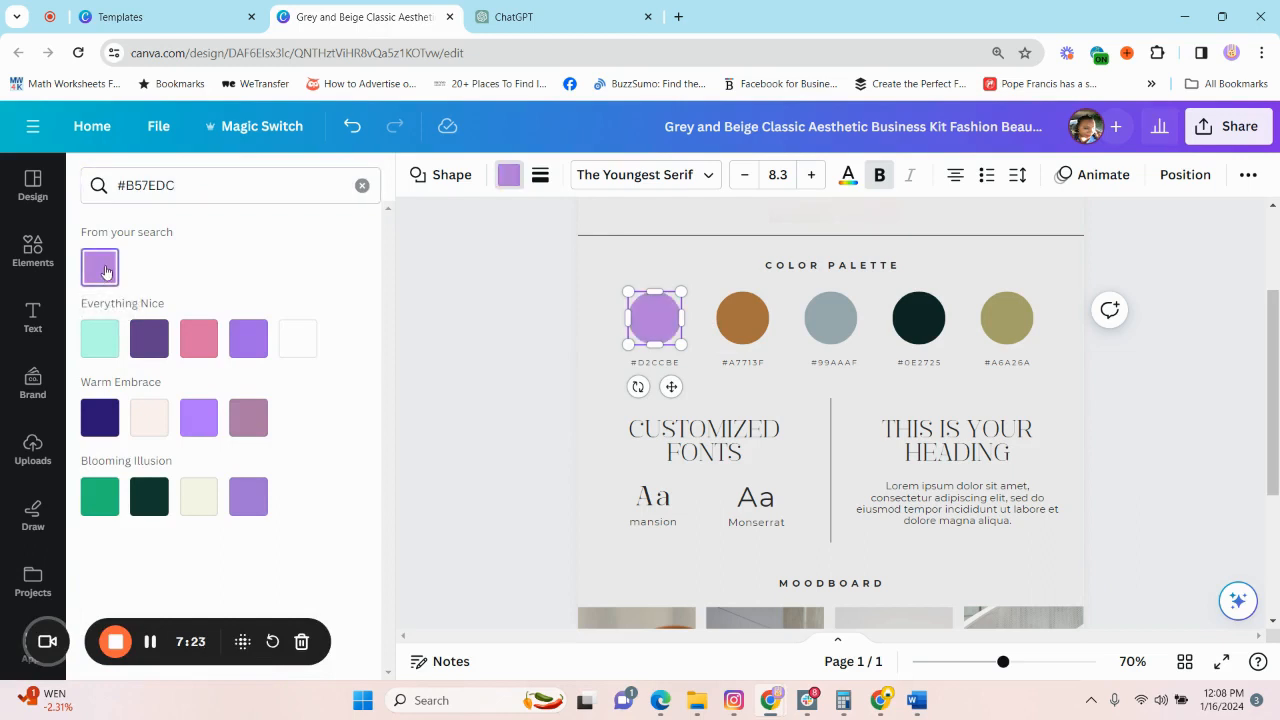
Copy the Mint hex code from ChatGPT and recolor the second palette circle in Canva with #7FD2B8.
left_click(513, 18)
left_click_drag(566, 358, 492, 355)
key("ctrl+c")
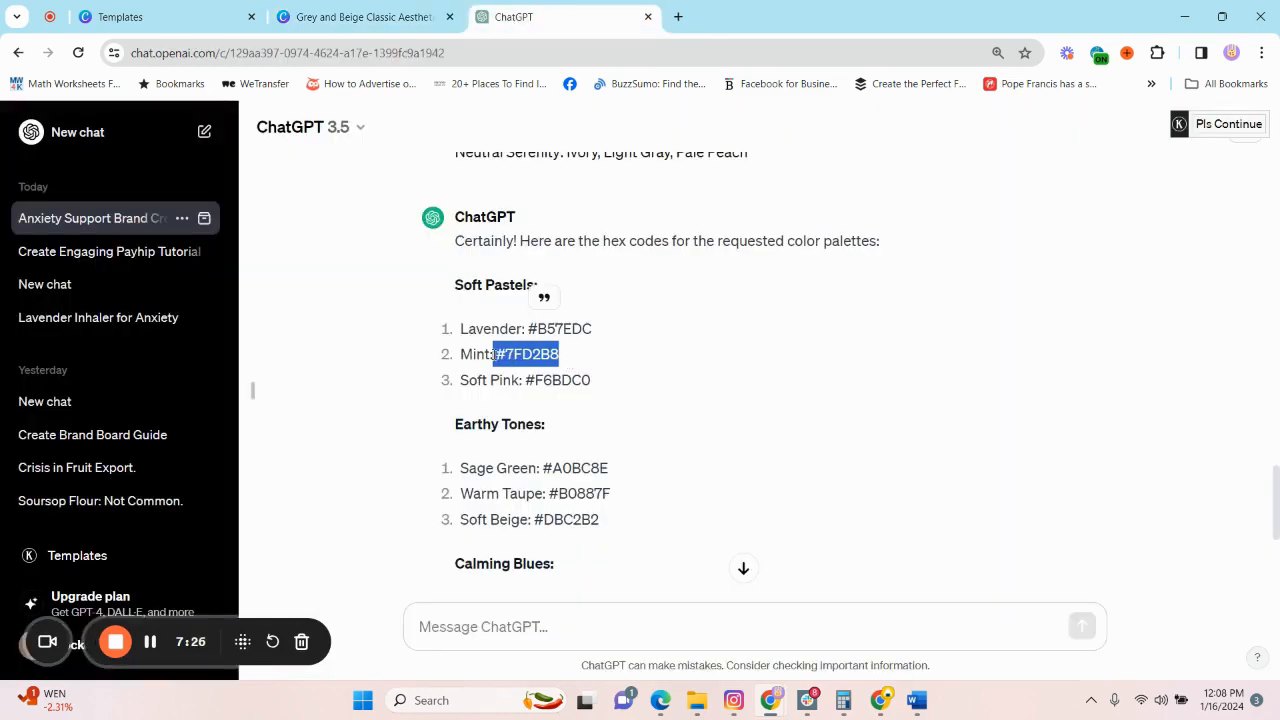
left_click(378, 17)
left_click(130, 185)
key("ctrl+a")
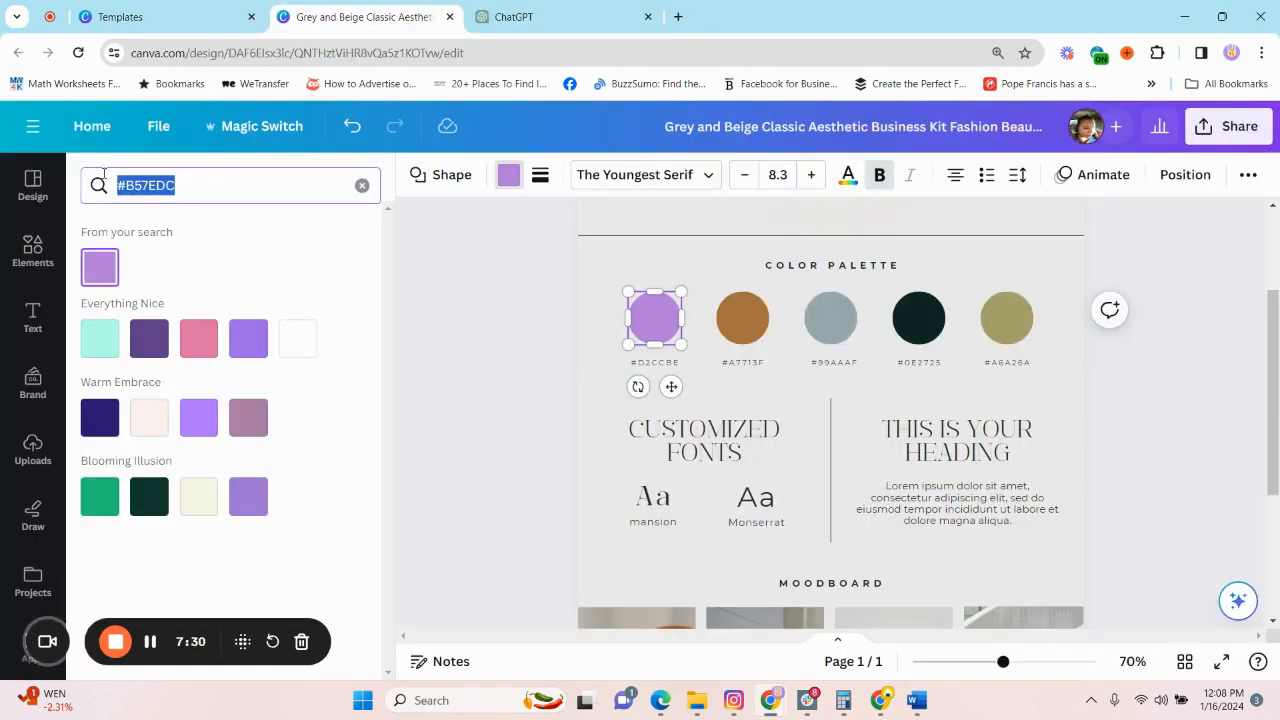
key("ctrl+v")
left_click(743, 318)
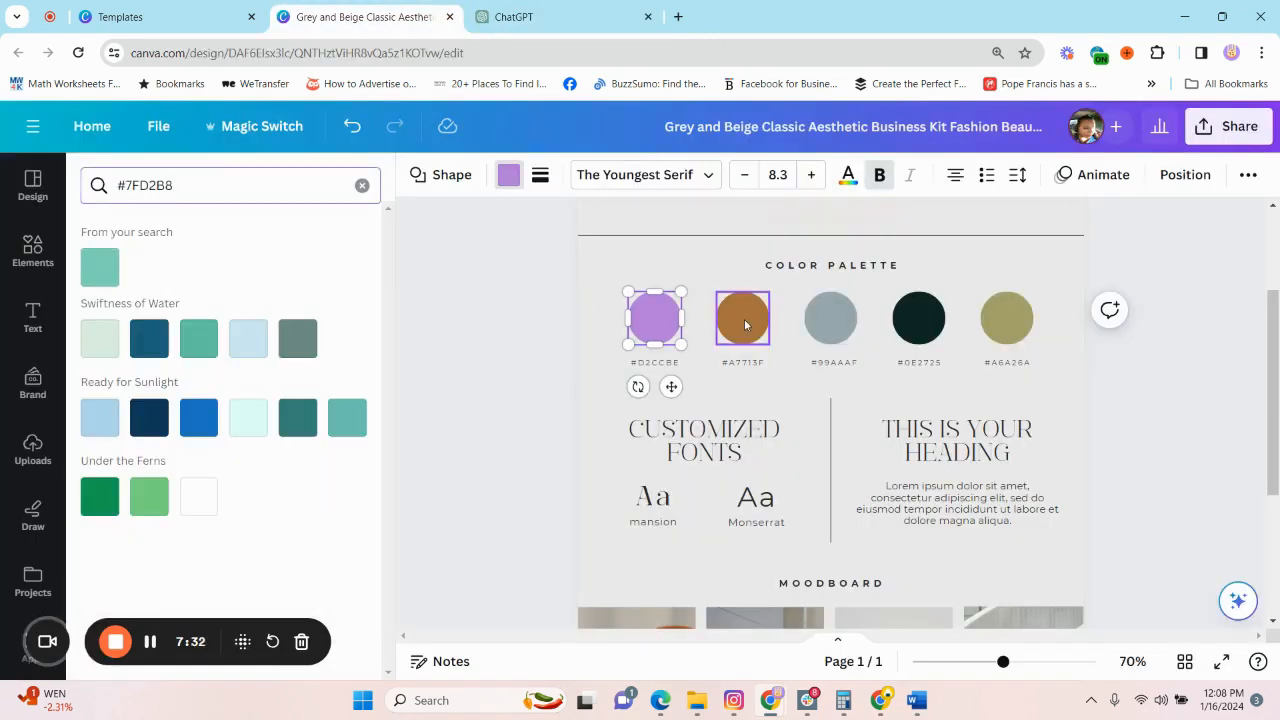
left_click(99, 266)
Copy the Soft Pink hex code from ChatGPT and recolor the third palette circle in Canva with #F6BDC0.
left_click(560, 17)
left_click_drag(592, 381, 527, 375)
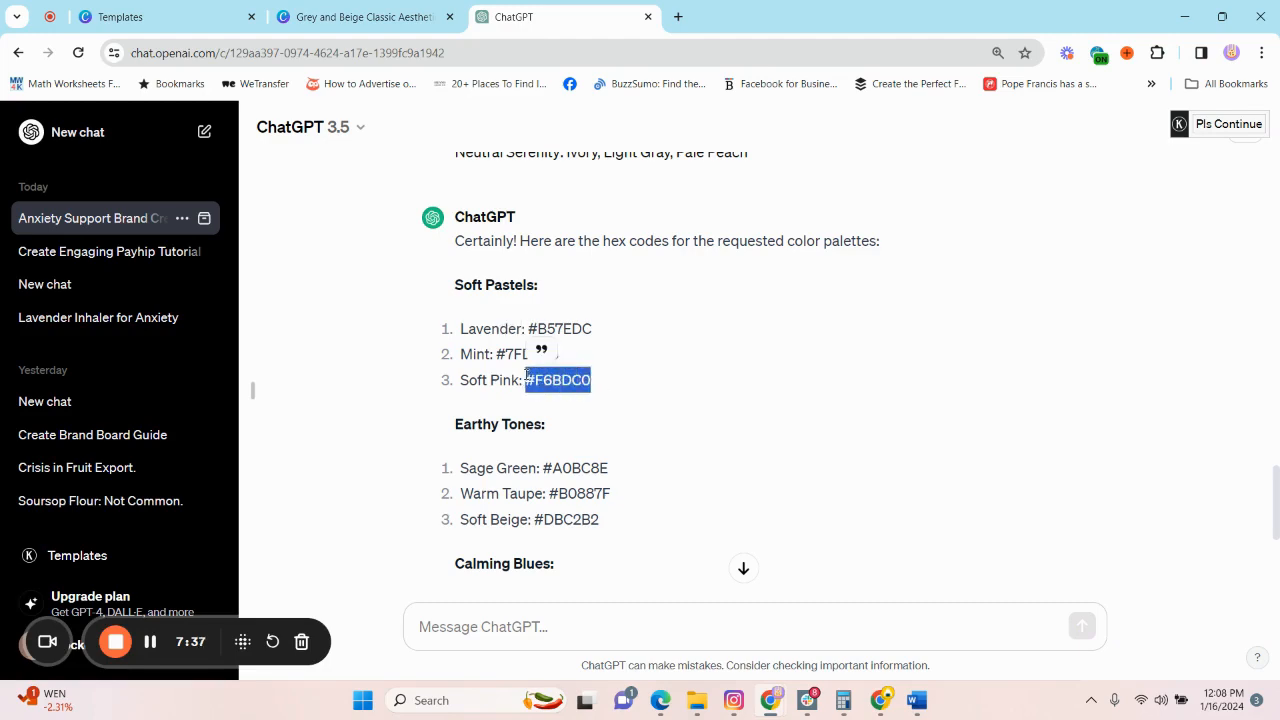
key("ctrl+c")
left_click(360, 17)
left_click(130, 185)
key("ctrl+a")
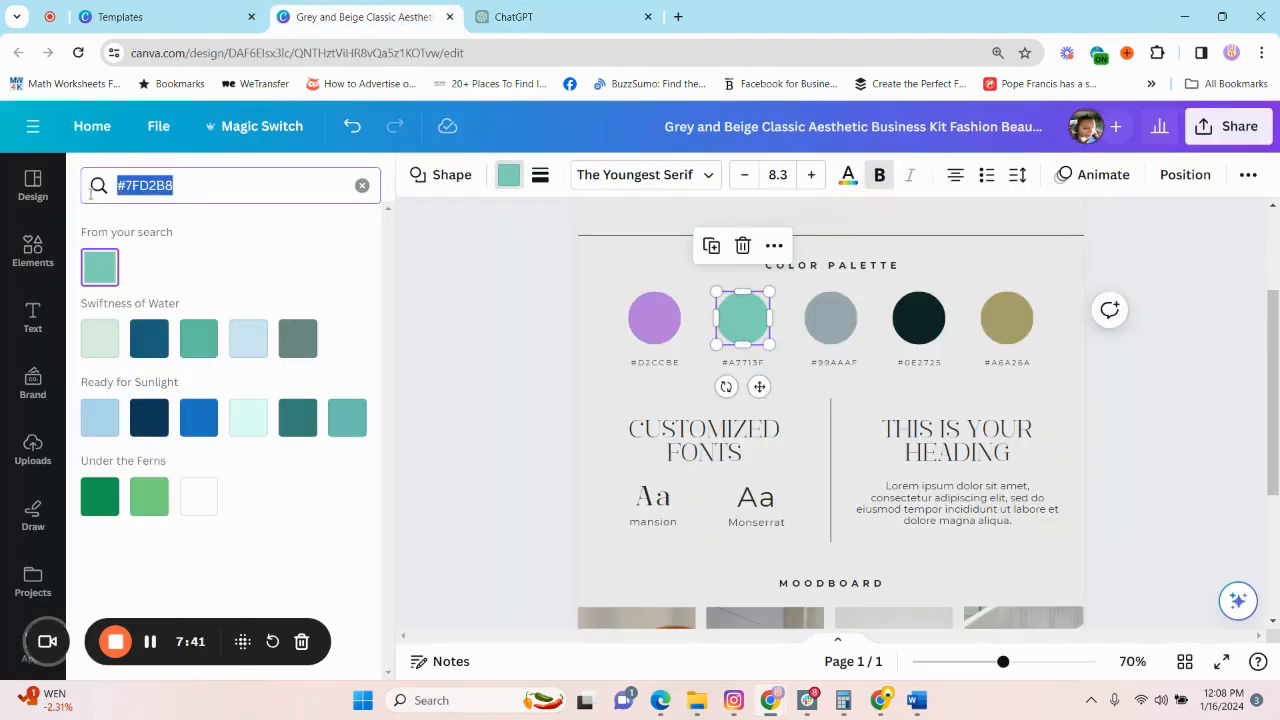
key("ctrl+v")
left_click(830, 318)
left_click(99, 266)
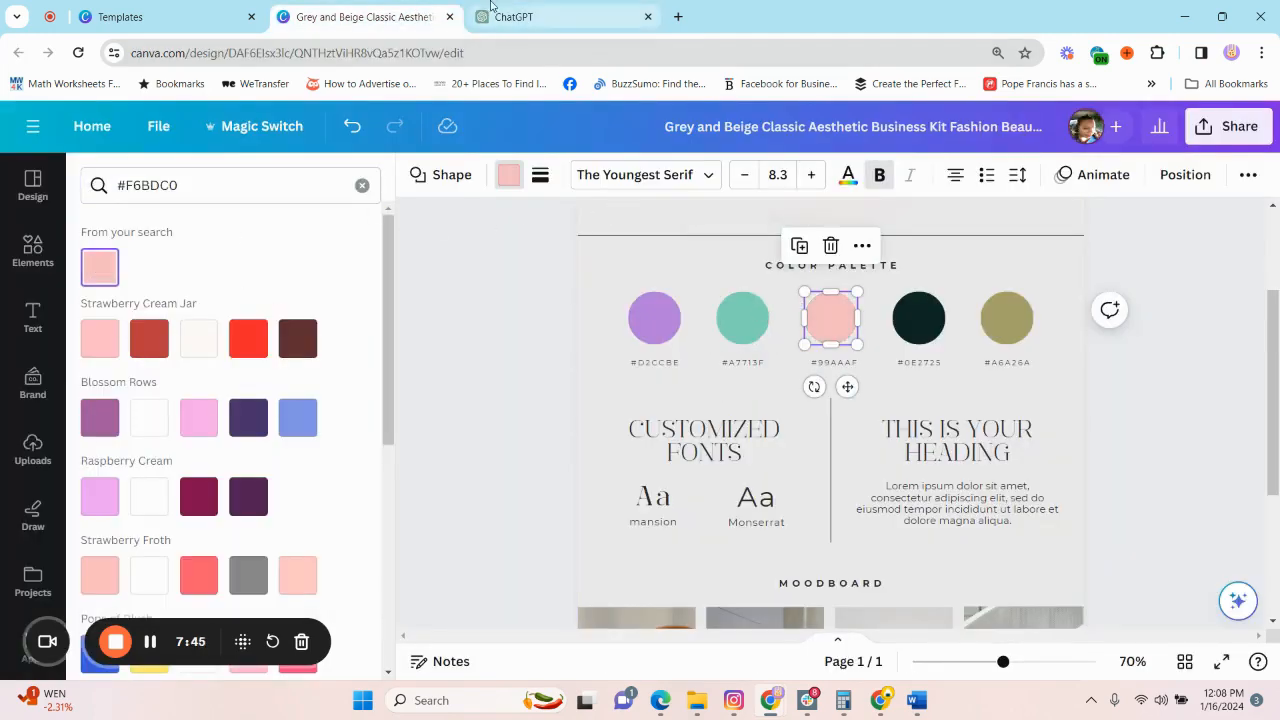
left_click(545, 17)
left_click(278, 27)
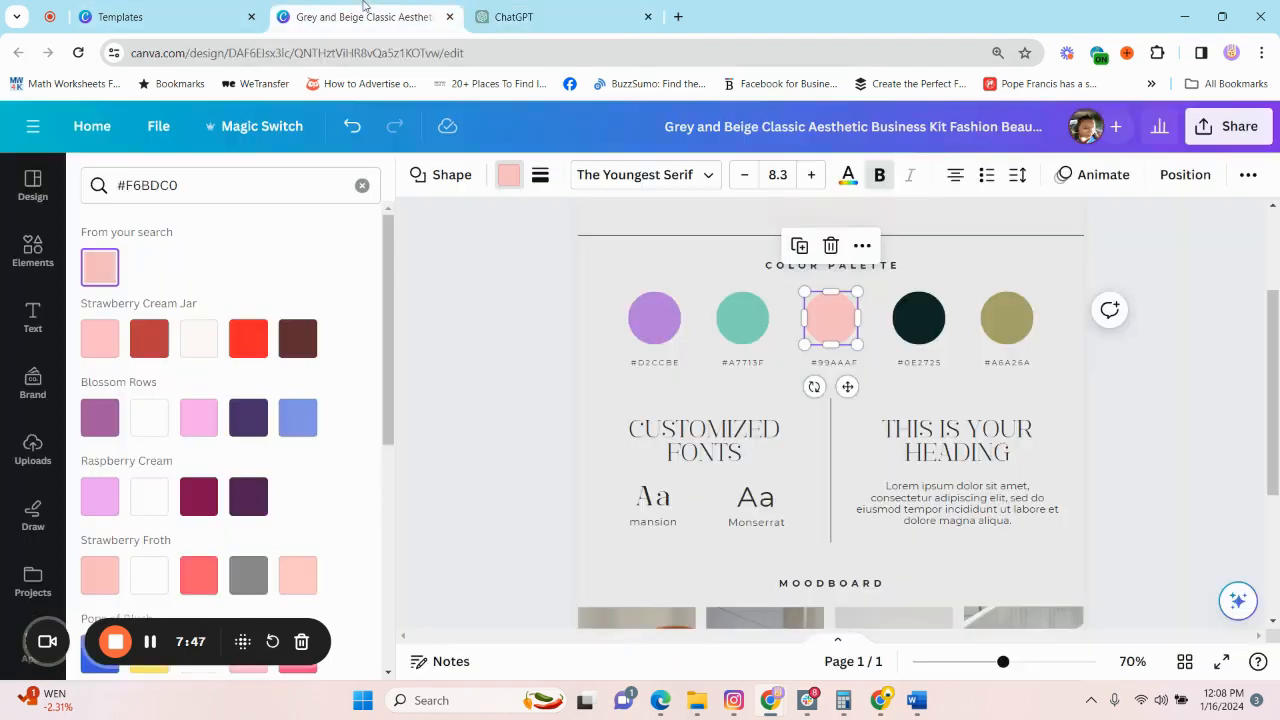
Switch to ChatGPT and draft the message "Please suggest another colour for the sof pastels option".
left_click(1006, 262)
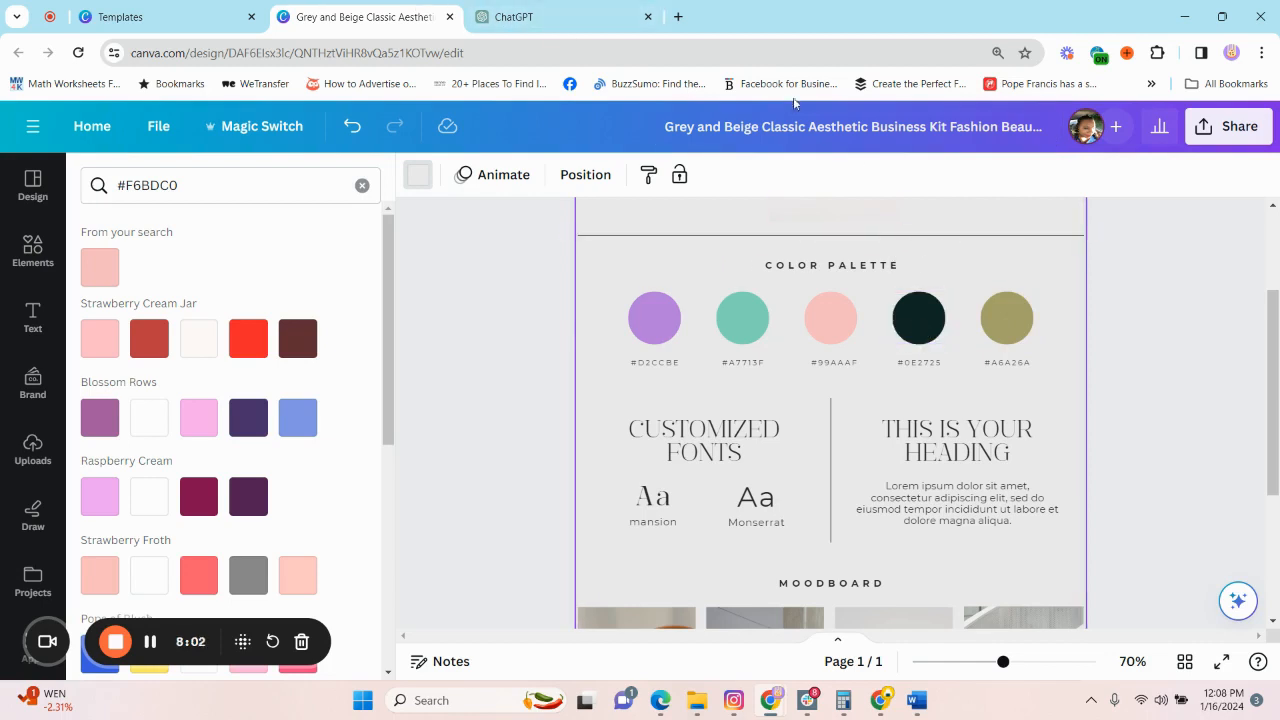
left_click(549, 18)
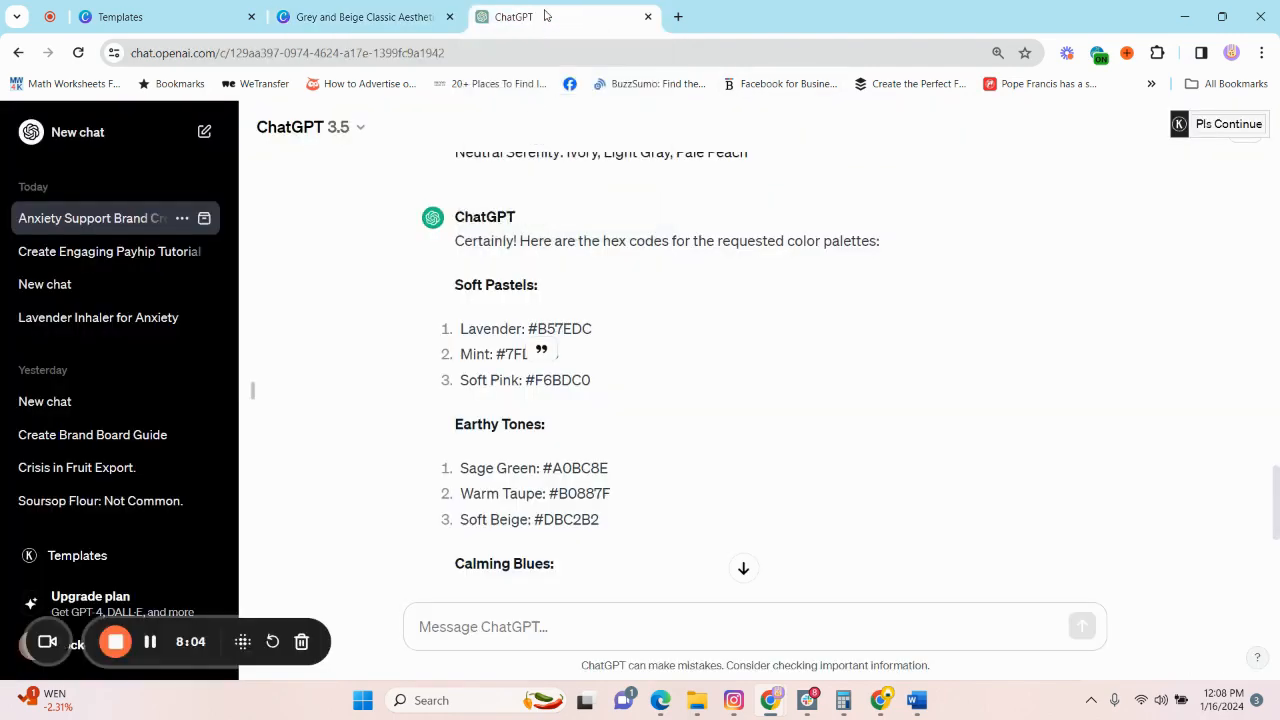
left_click(556, 630)
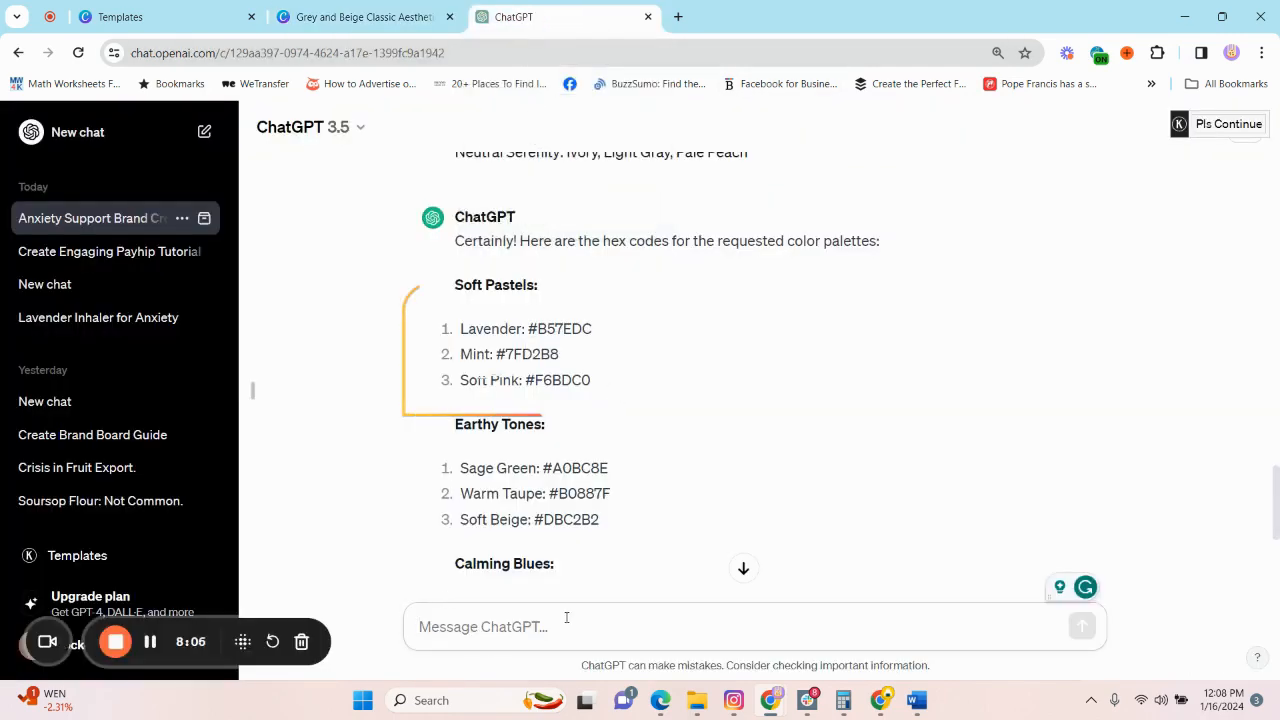
type("Please suggest another colour for the sof pastels s")
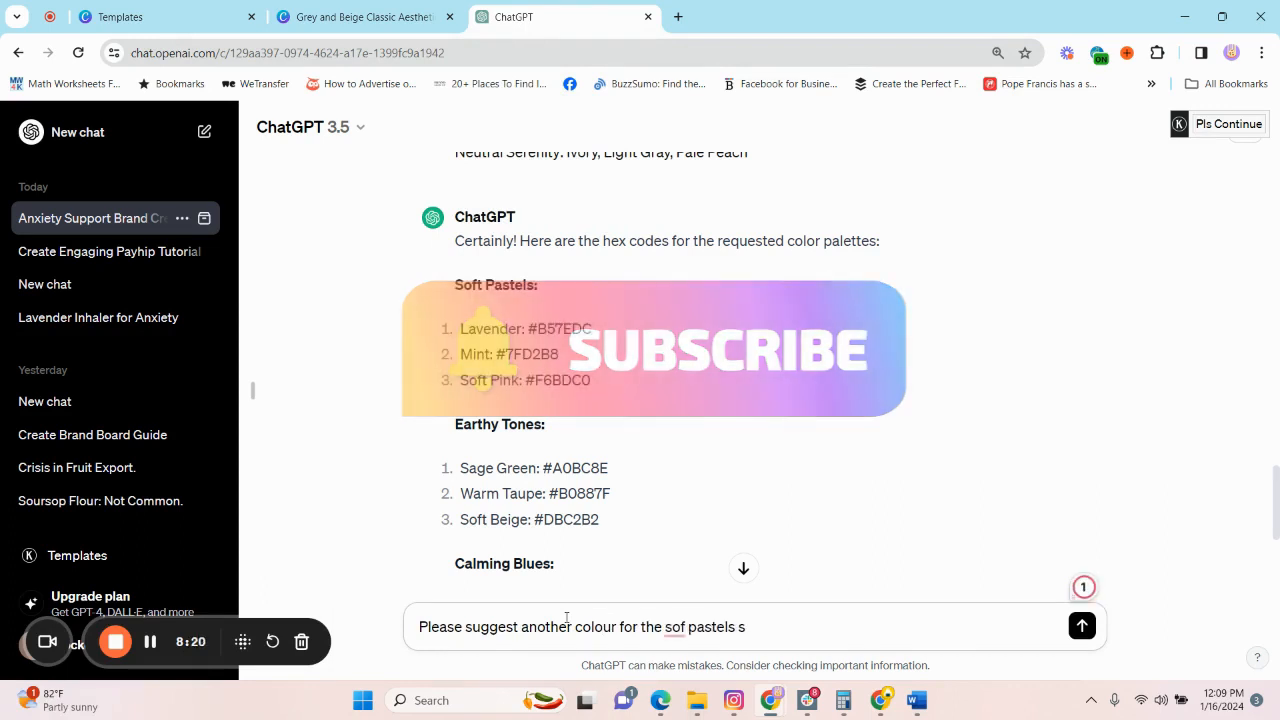
key("BackSpace")
type("option")
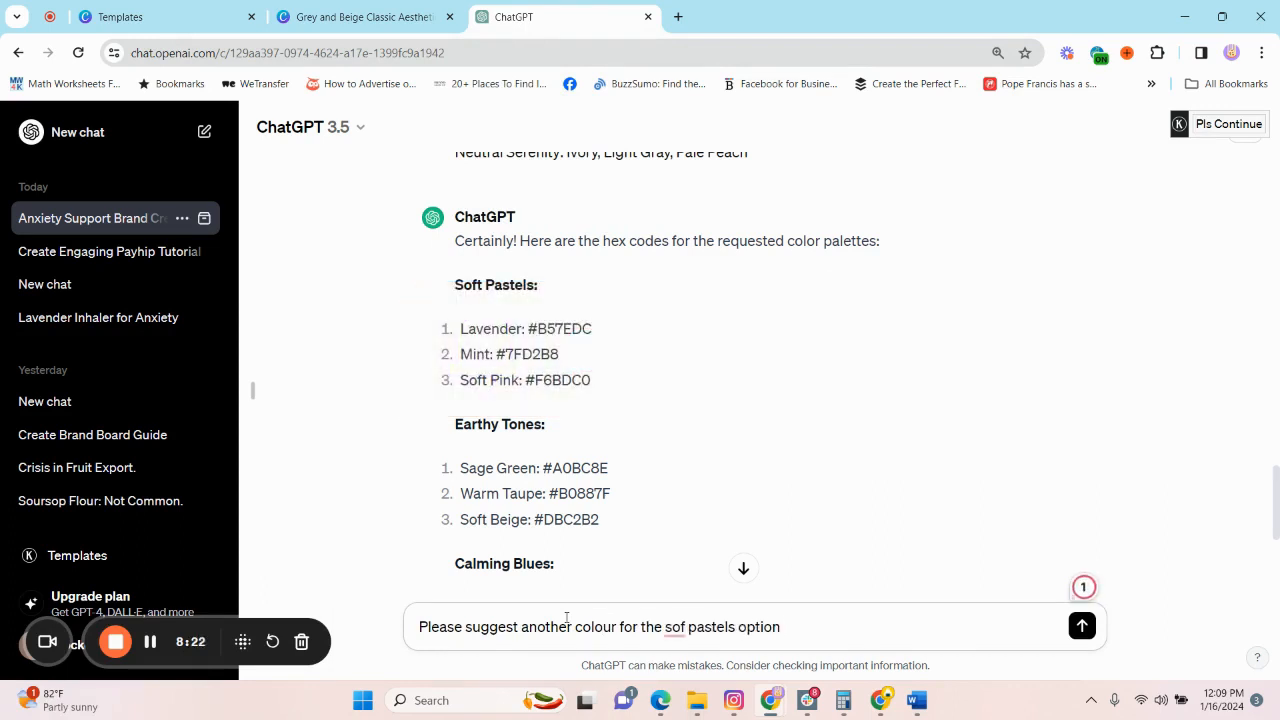
Correct "sof" to "soft", reword "another colour" to "2 other colours" in the draft, and send the message.
left_click(674, 627)
left_click(680, 514)
left_click_drag(573, 627, 521, 627)
type("2 other")
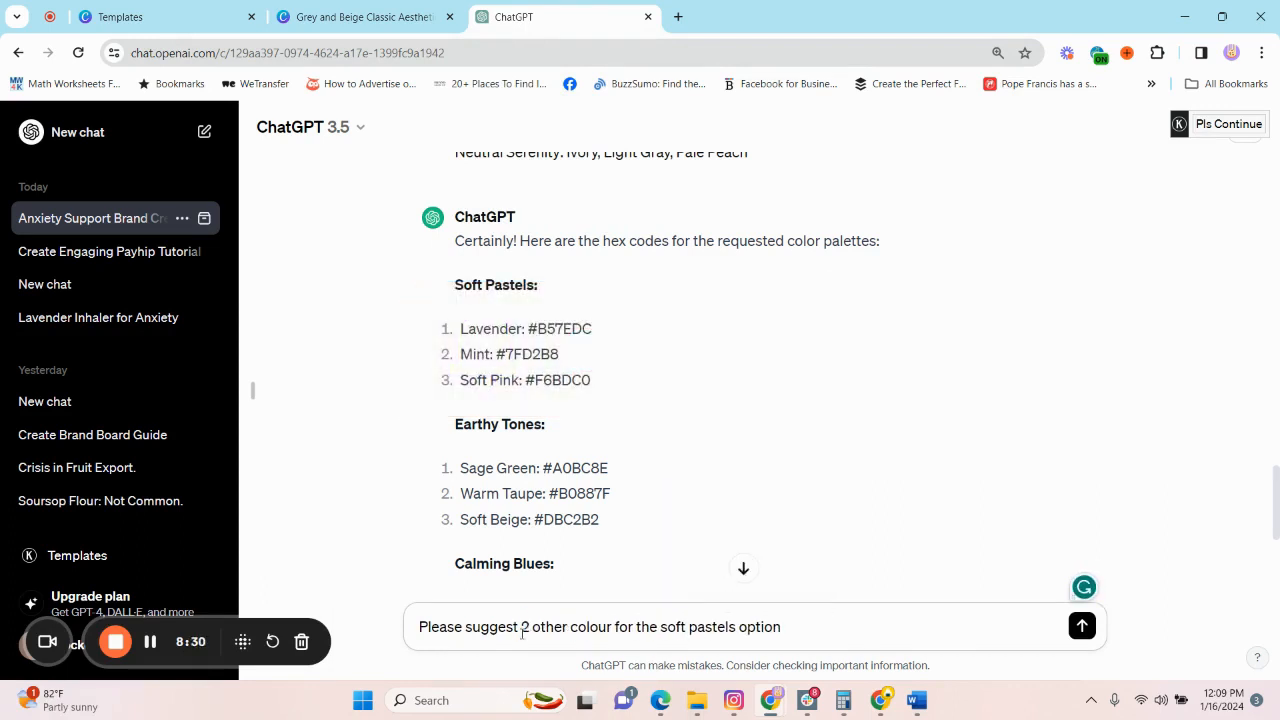
left_click(614, 627)
type("s")
key("Return")
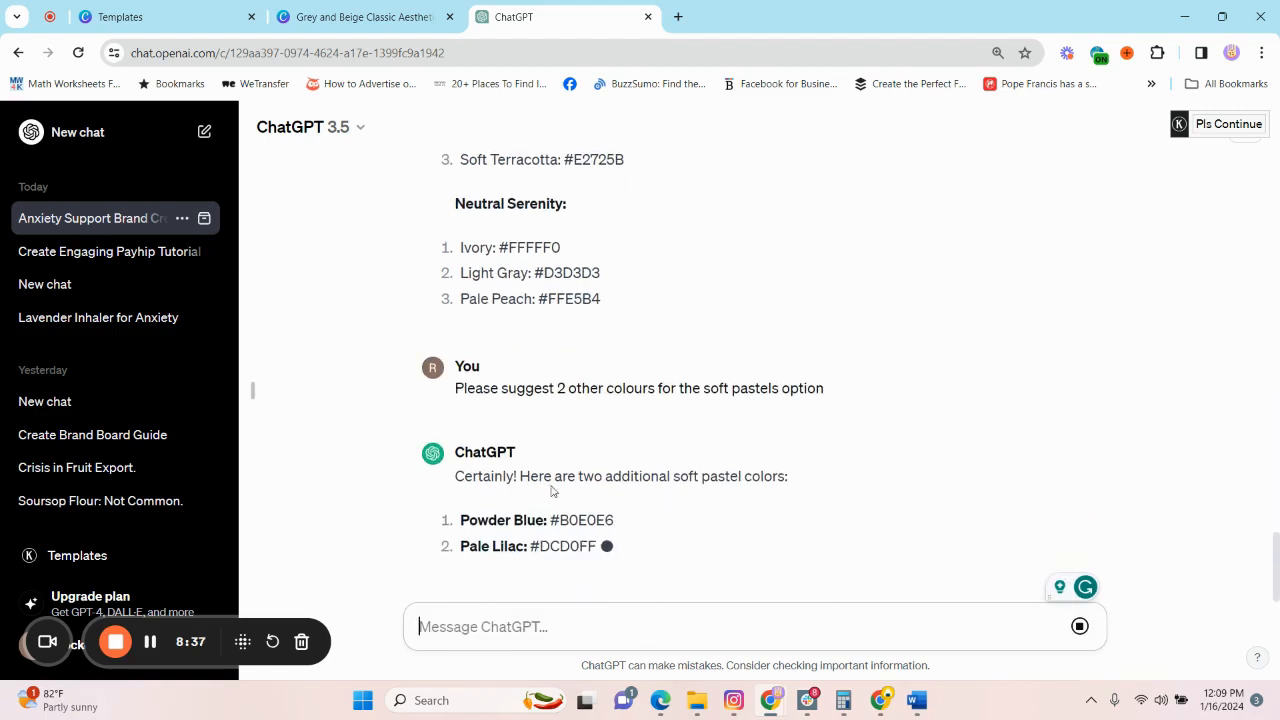
scroll(572, 494, "down", 1)
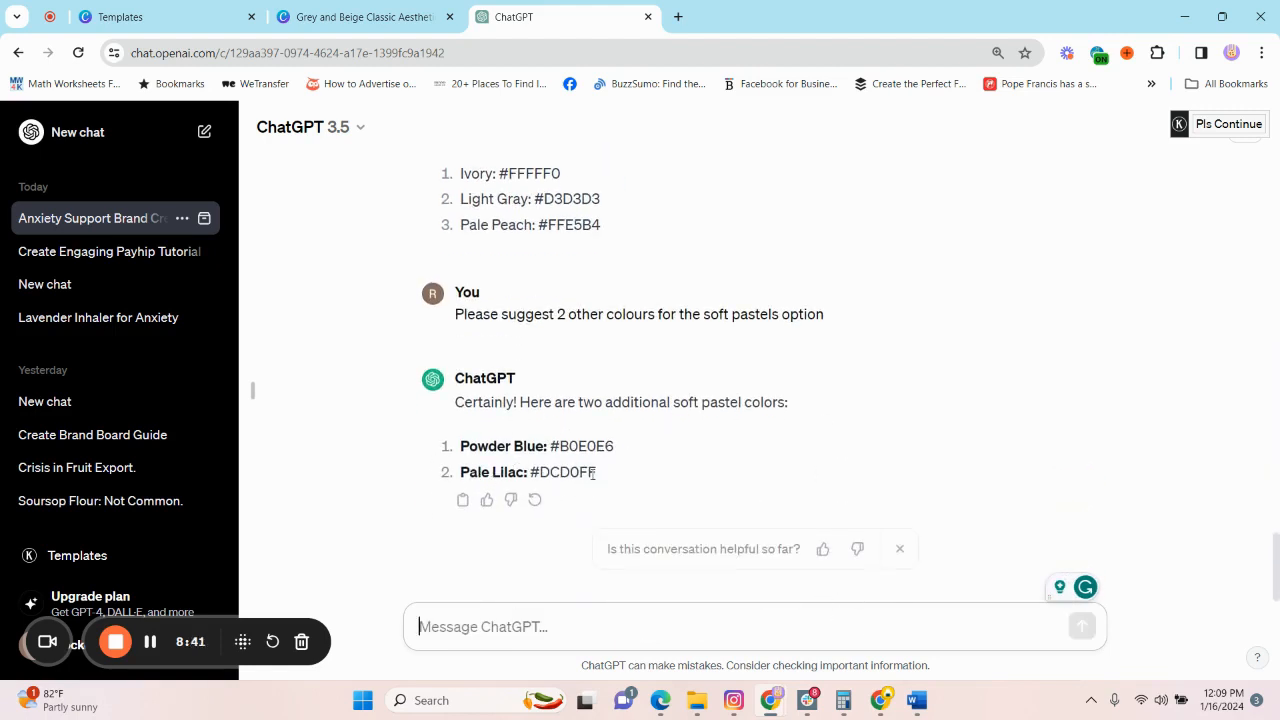
left_click_drag(600, 472, 530, 472)
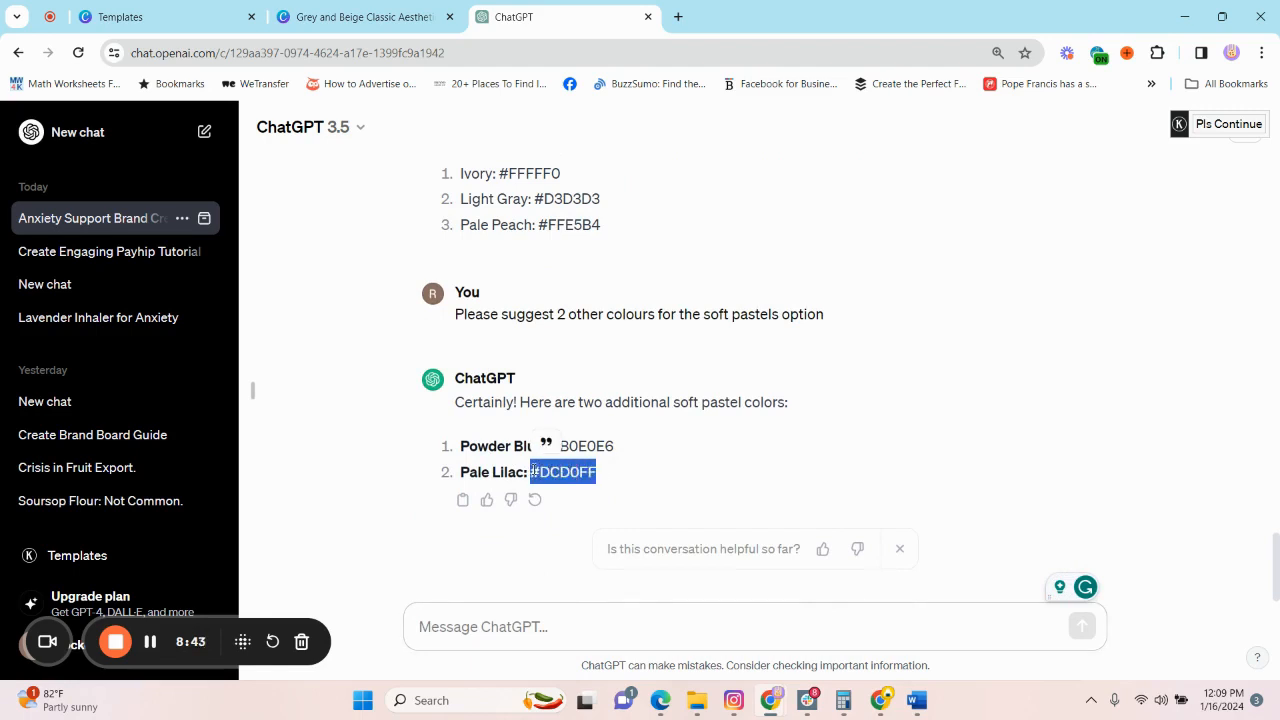
left_click(362, 17)
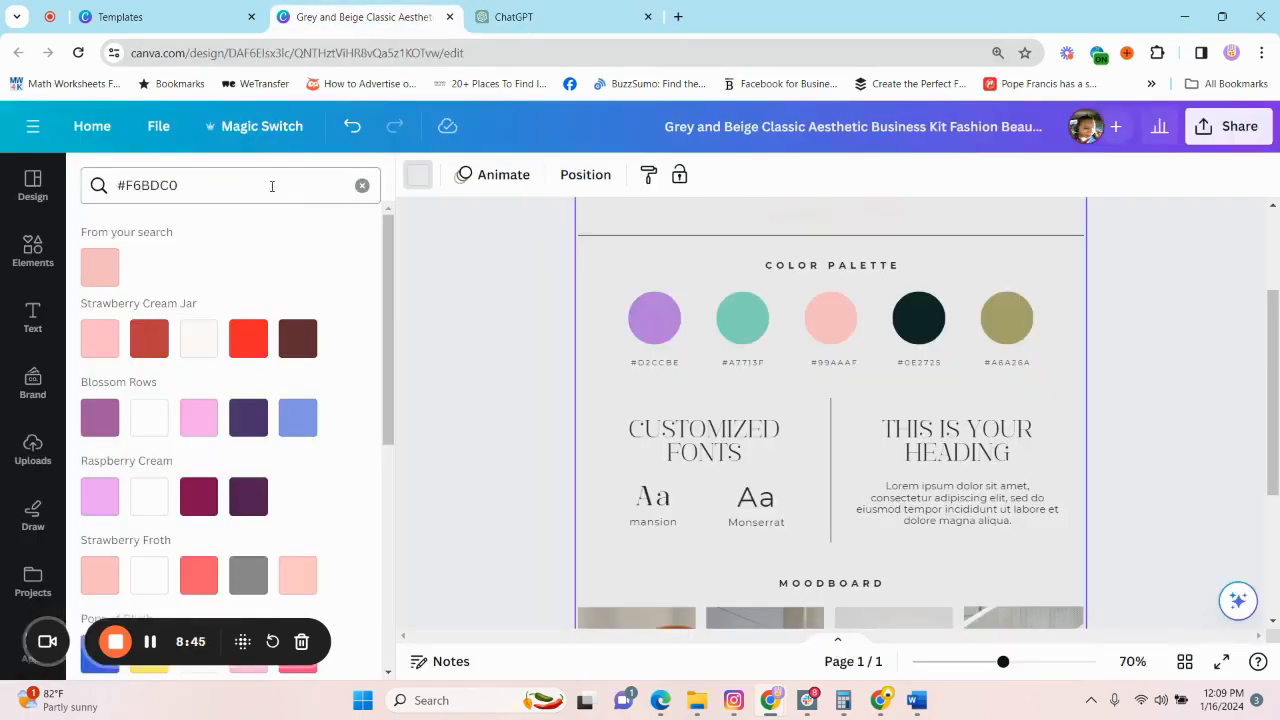
left_click_drag(180, 185, 67, 218)
key("ctrl+v")
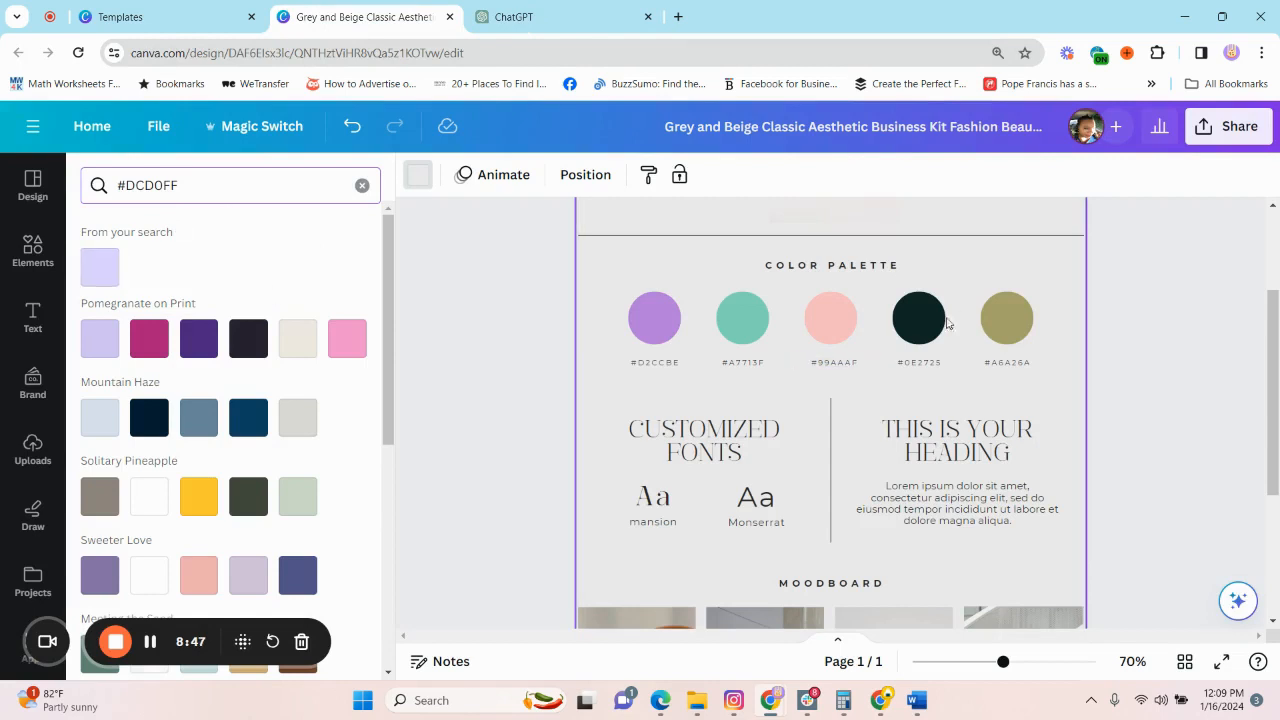
left_click(1007, 318)
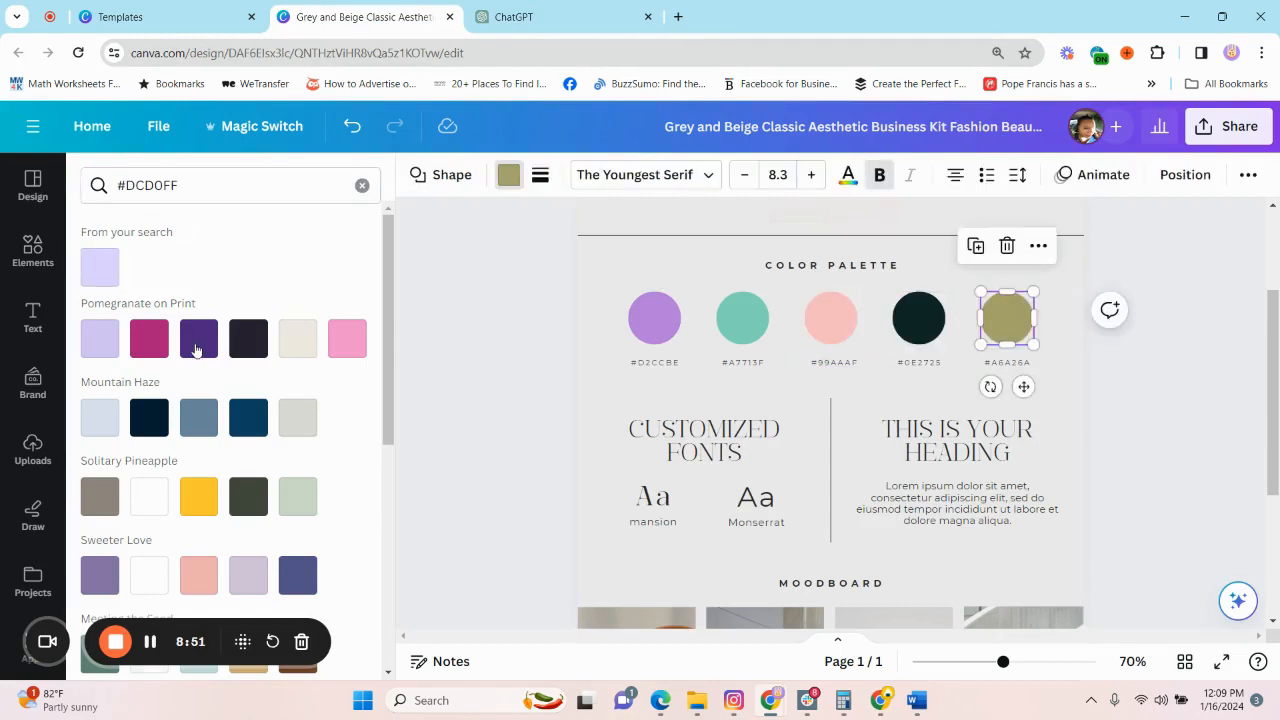
Copy the Powder Blue hex code from ChatGPT and recolor the fifth palette circle in Canva with #B0E0E6.
left_click(512, 18)
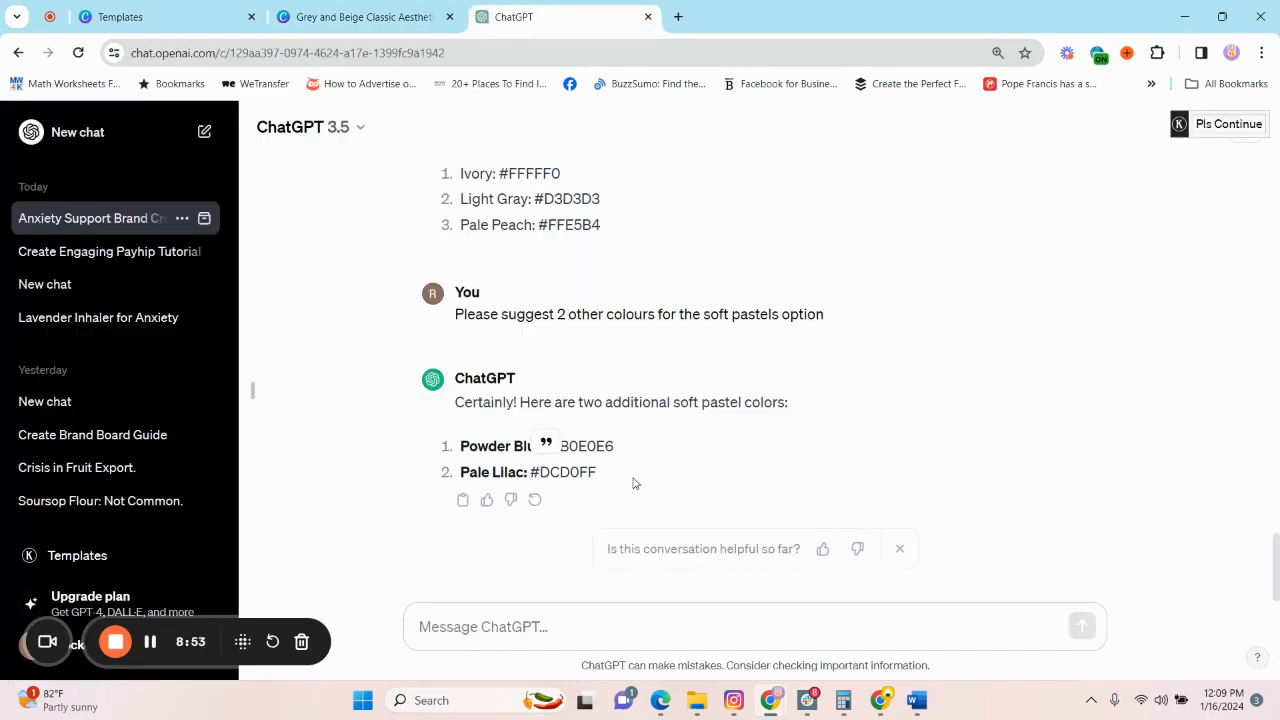
left_click_drag(617, 447, 553, 450)
key("ctrl+c")
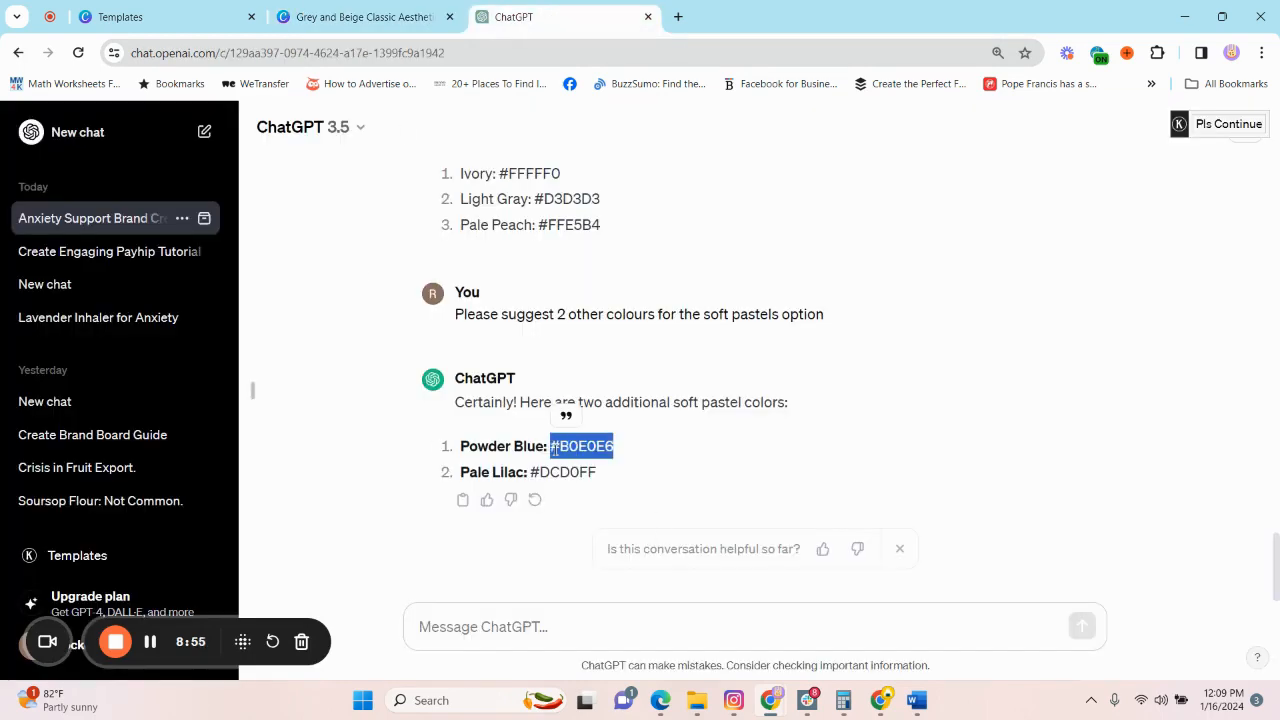
left_click(360, 16)
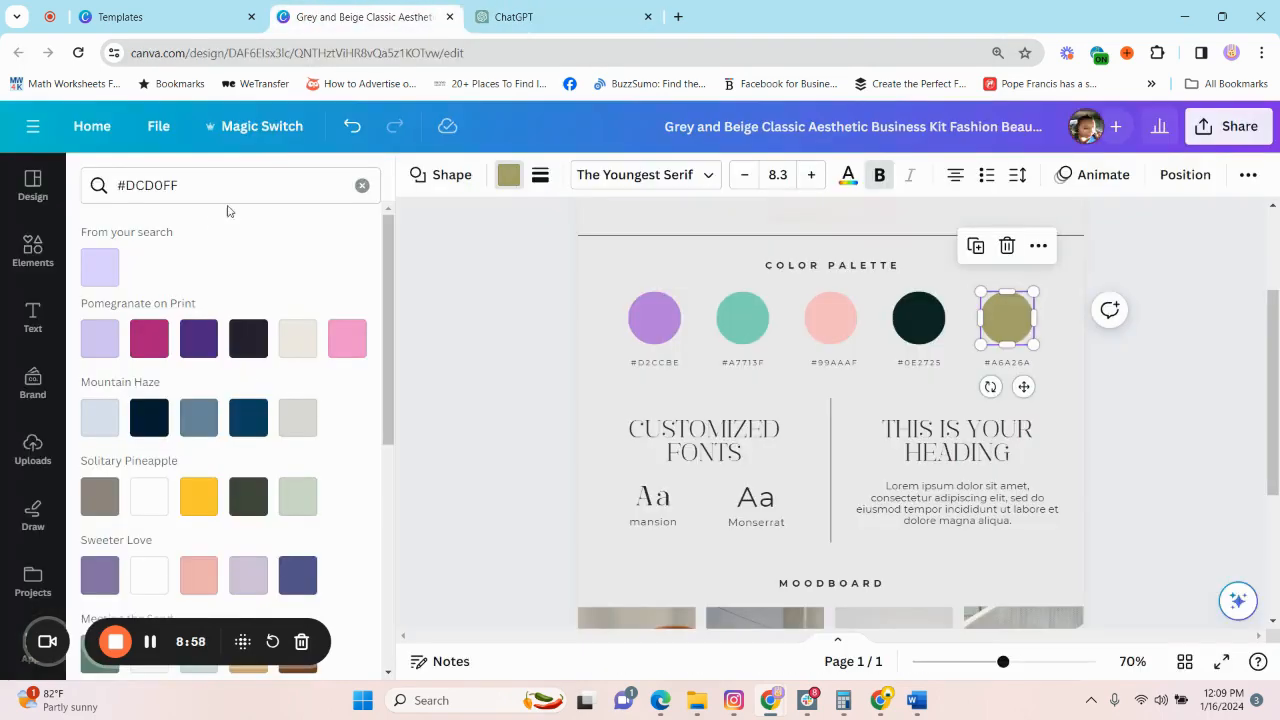
left_click_drag(178, 185, 104, 186)
key("ctrl+v")
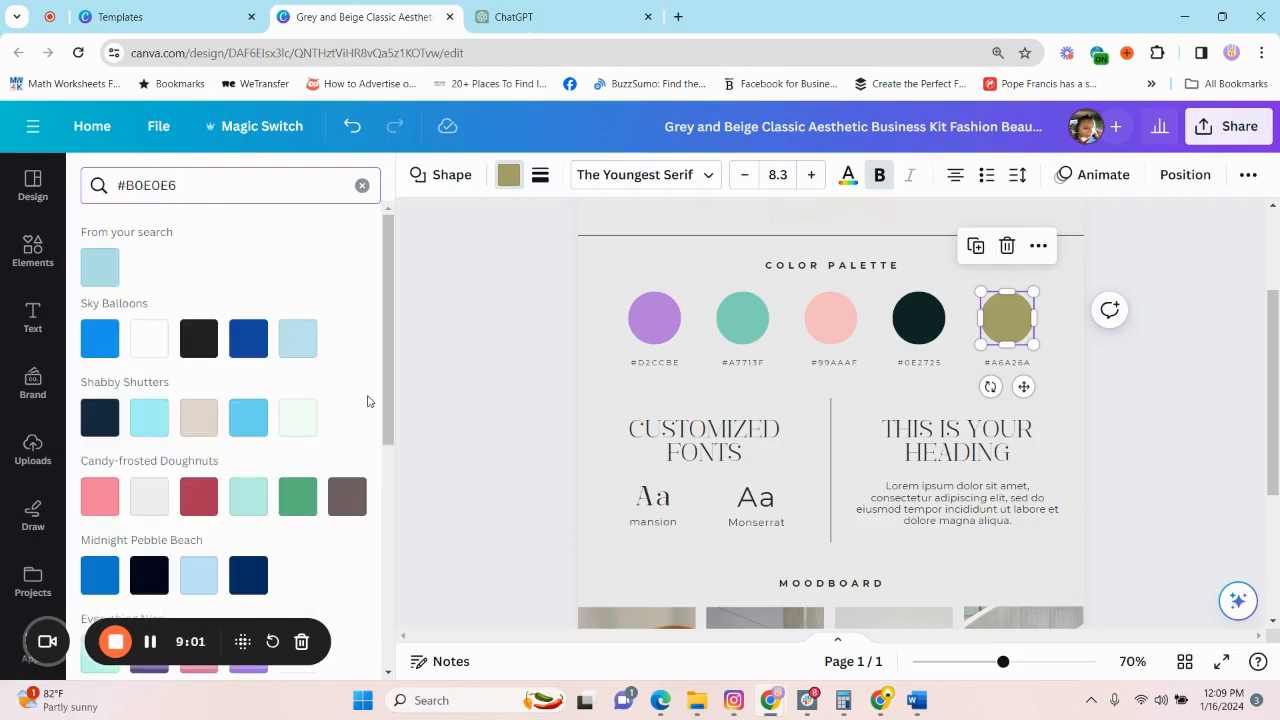
left_click(1056, 314)
left_click(992, 328)
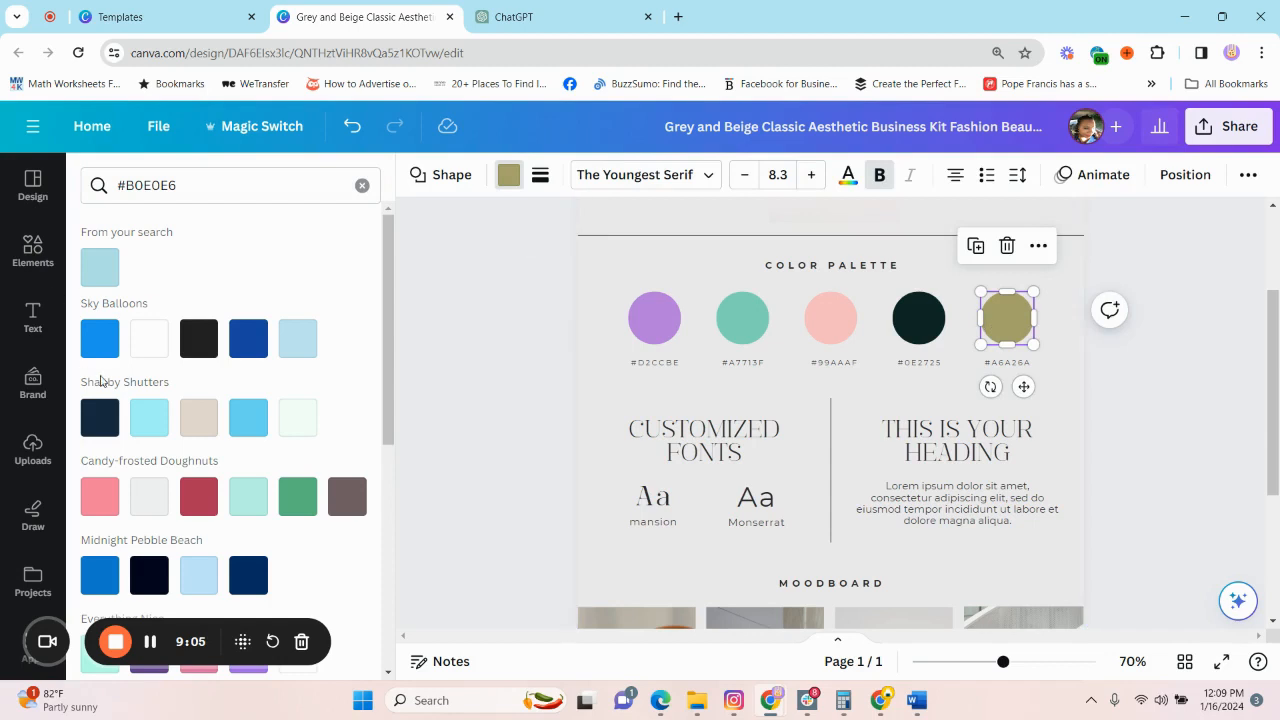
left_click(100, 267)
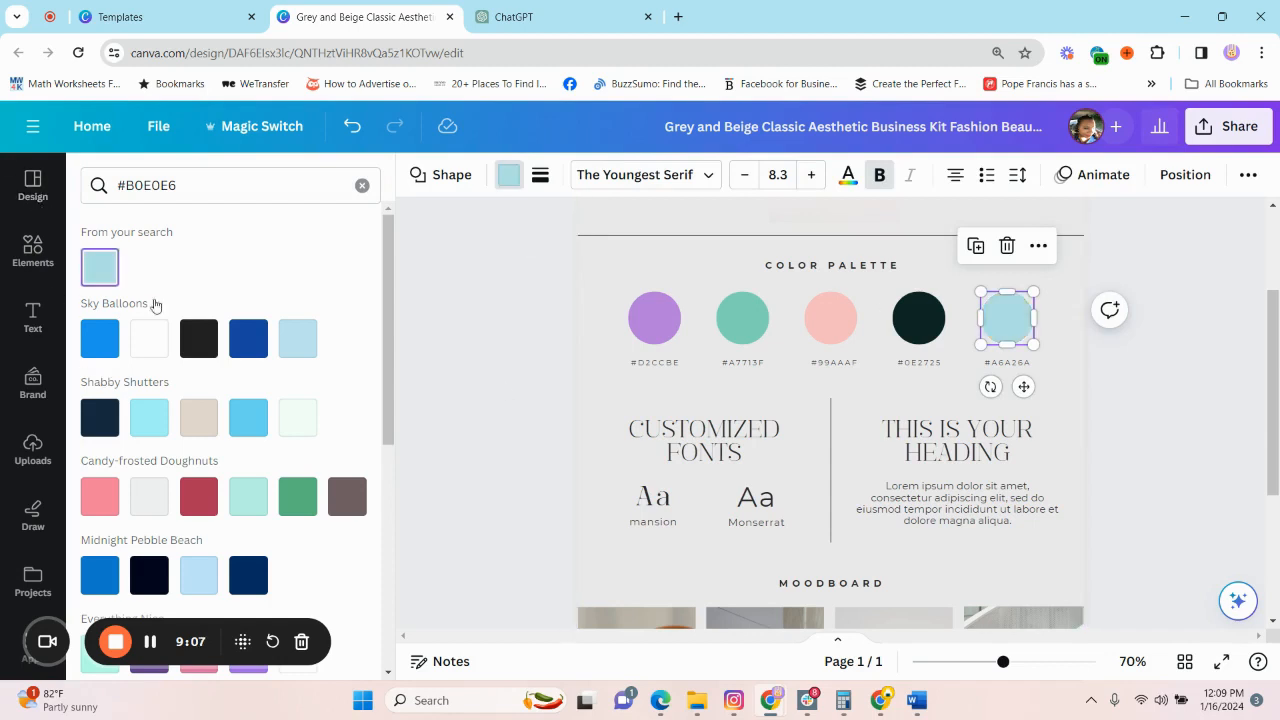
Copy the Pale Lilac hex code from ChatGPT and recolor the fourth palette circle in Canva with #DCD0FF.
left_click(925, 320)
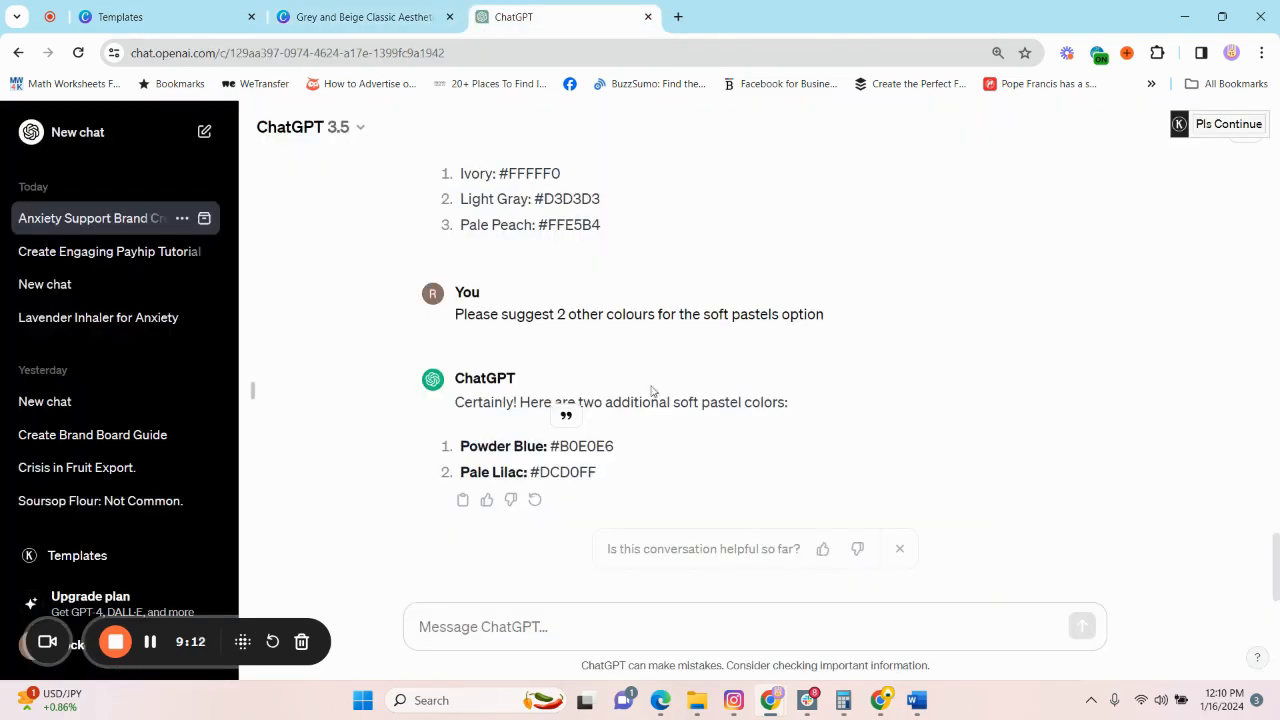
left_click(540, 16)
left_click_drag(609, 476, 530, 474)
key("ctrl+c")
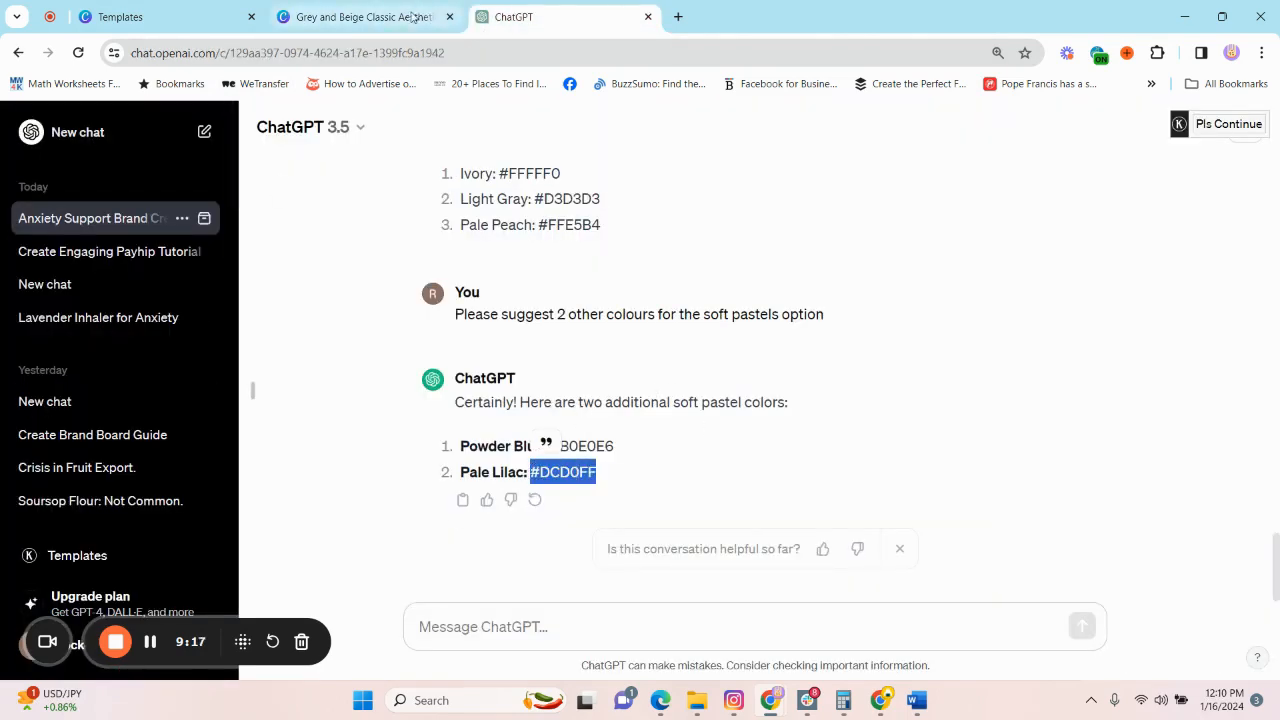
left_click(360, 16)
key("ctrl+v")
left_click(99, 266)
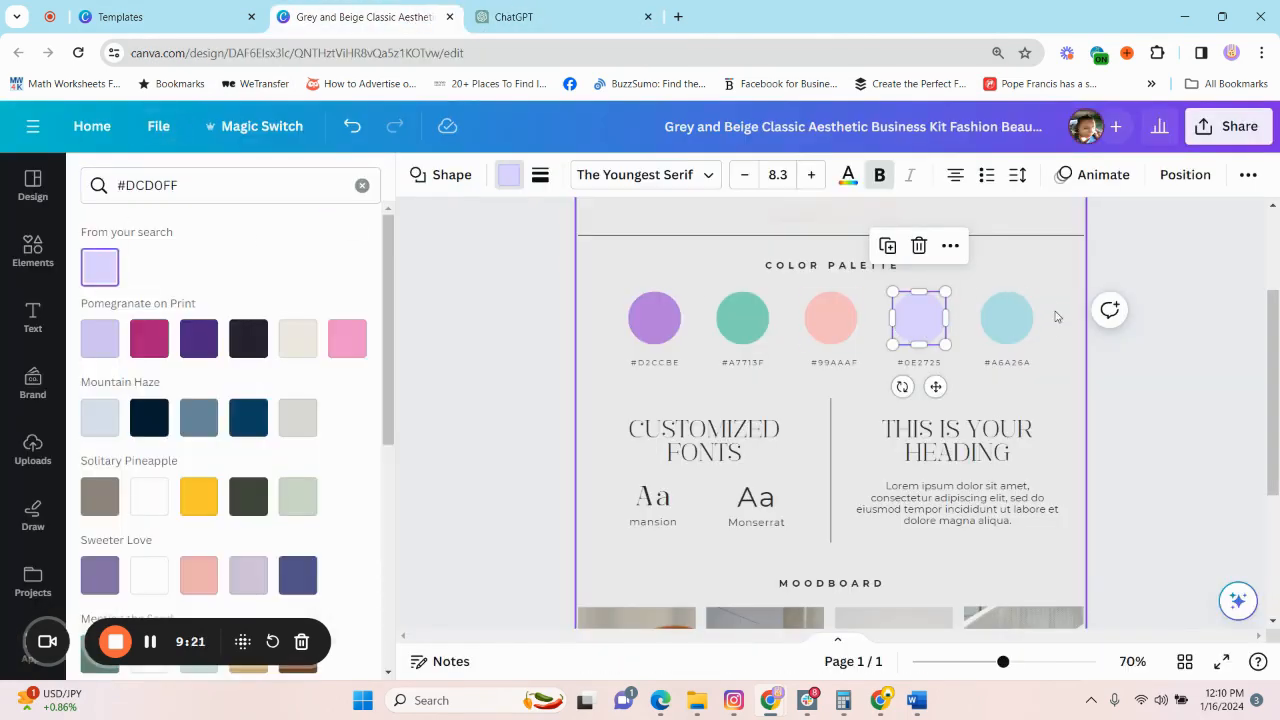
left_click(1068, 311)
Copy the heading font name from ChatGPT's Font Pairing and set Canva's "CUSTOMIZED FONTS" heading to Montserrat.
scroll(1068, 311, "down", 2)
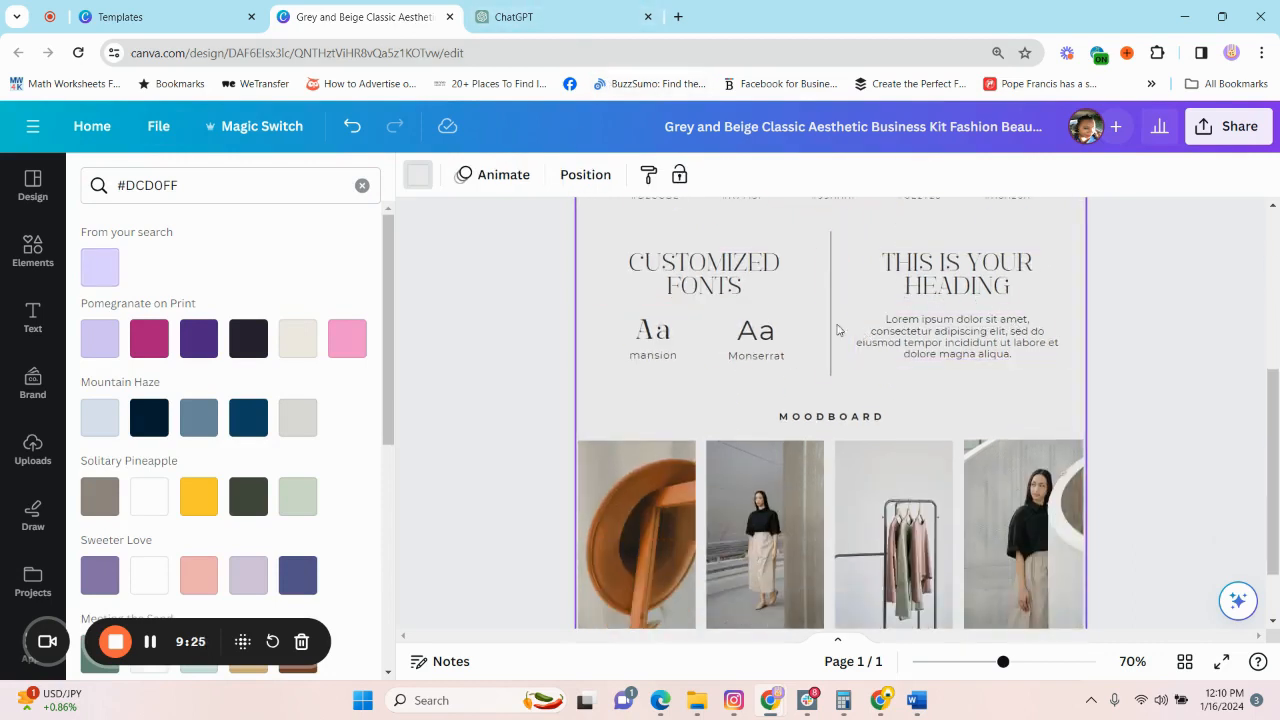
left_click(564, 17)
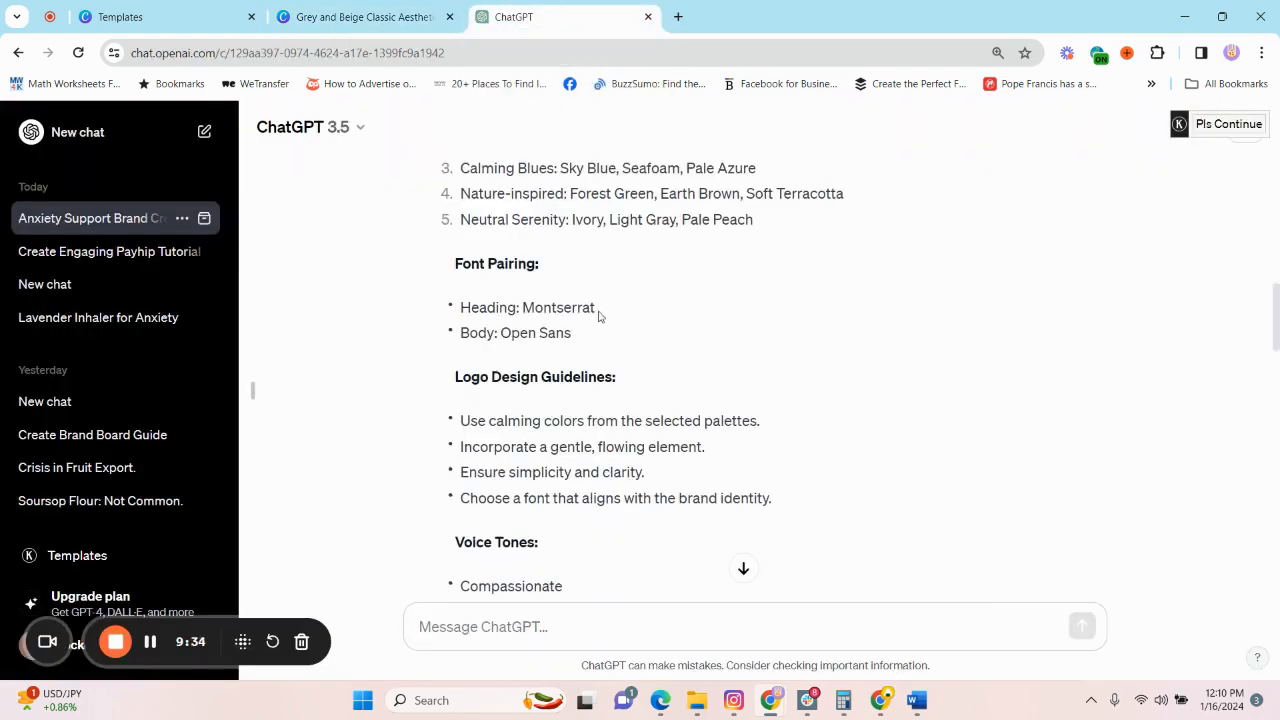
left_click_drag(598, 309, 525, 311)
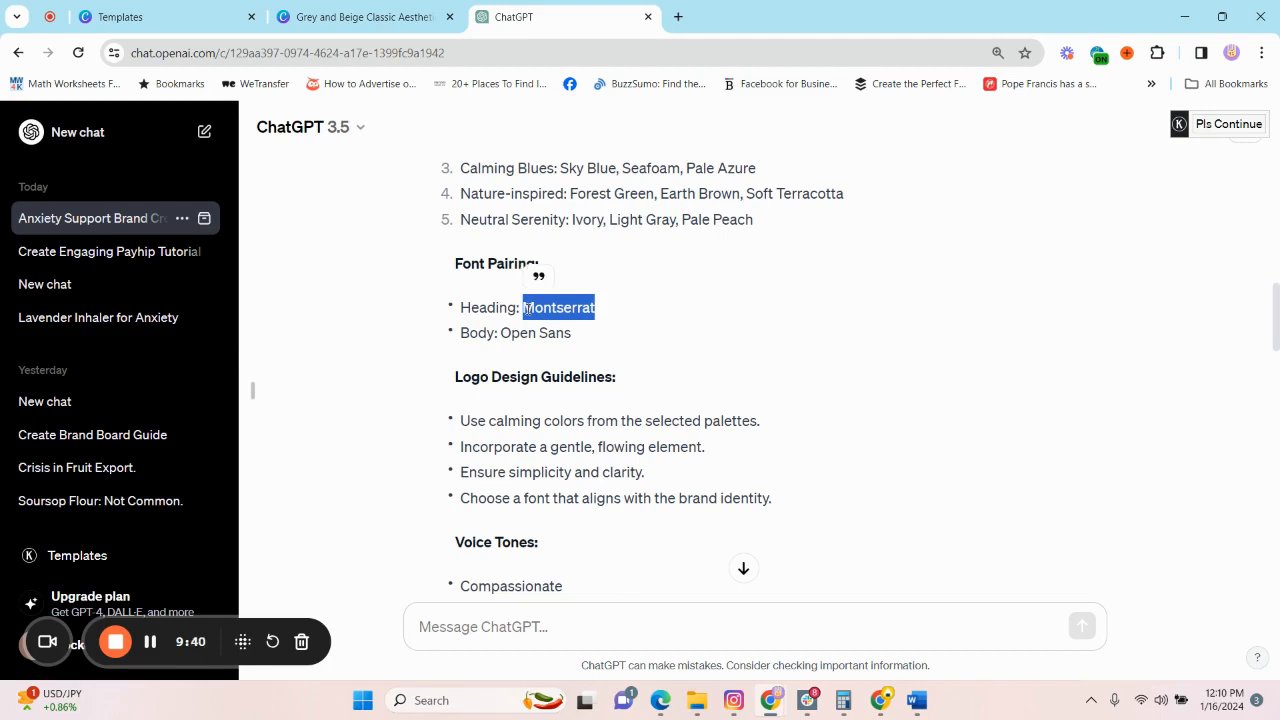
left_click(314, 17)
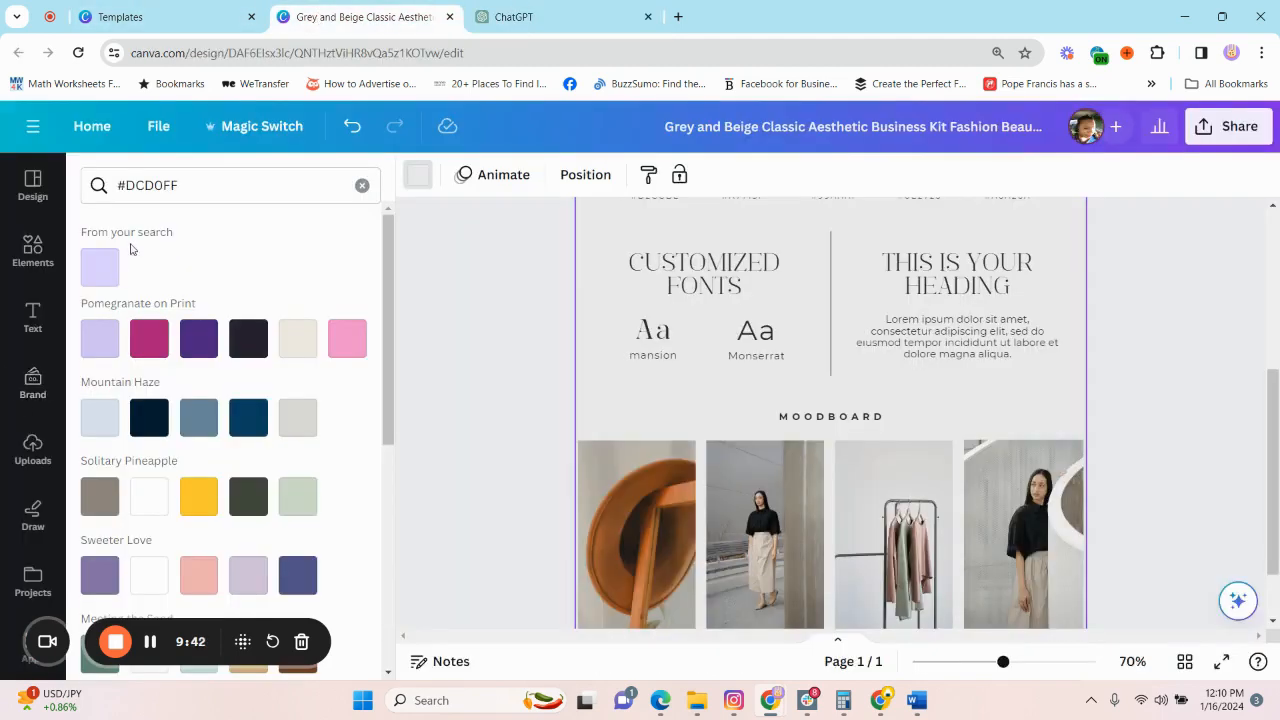
left_click(706, 270)
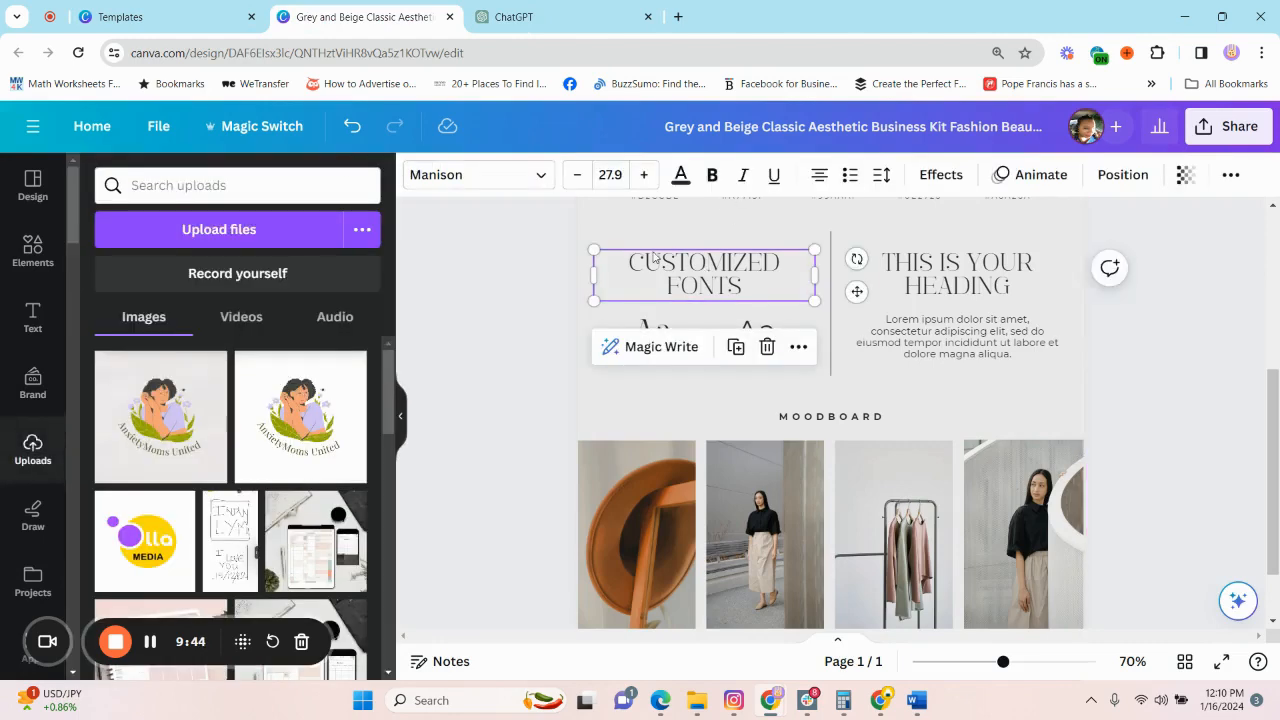
left_click(537, 176)
key("ctrl+v")
left_click(163, 326)
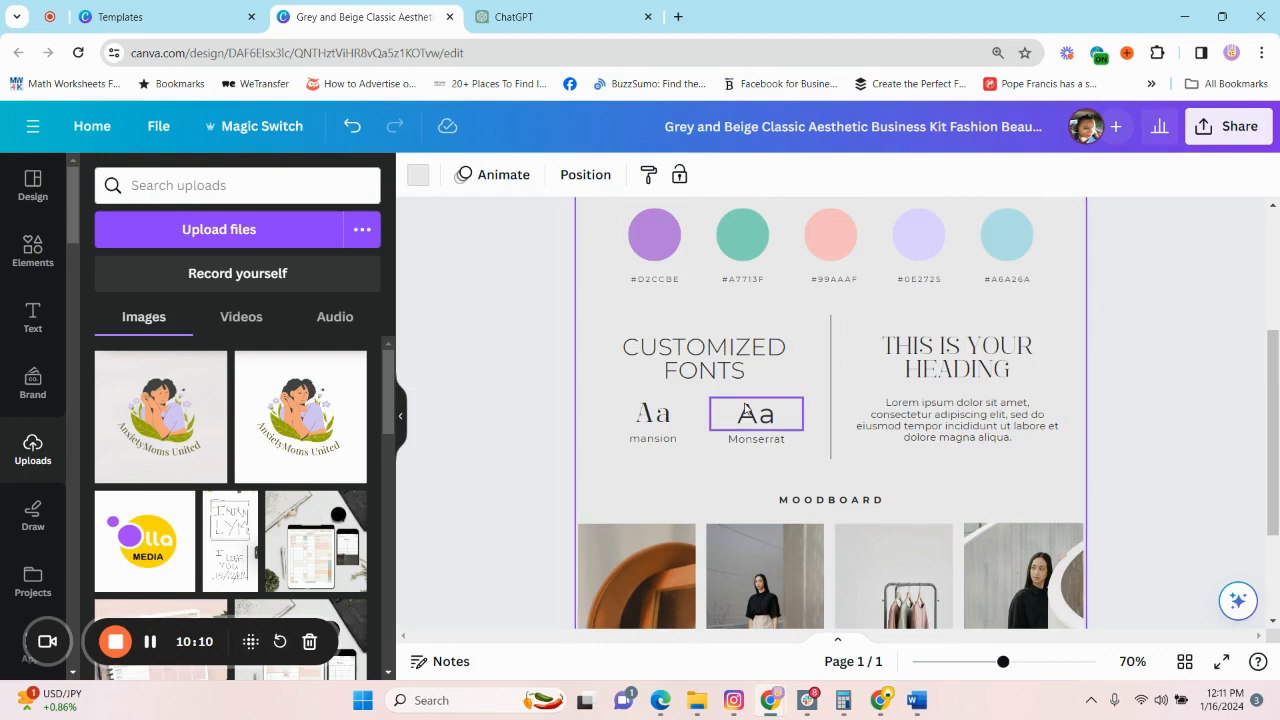
Replace the "CUSTOMIZED FONTS" heading text with "BRAND FONTS".
double_click(745, 358)
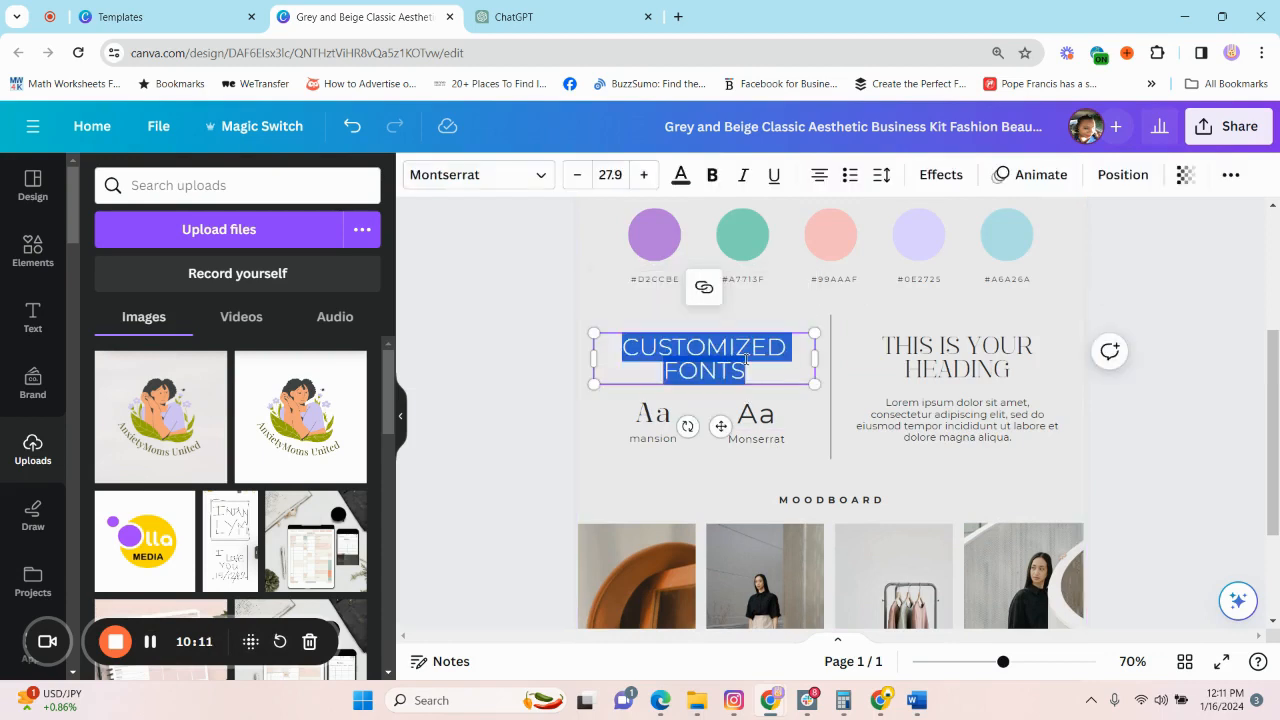
type("BRAND")
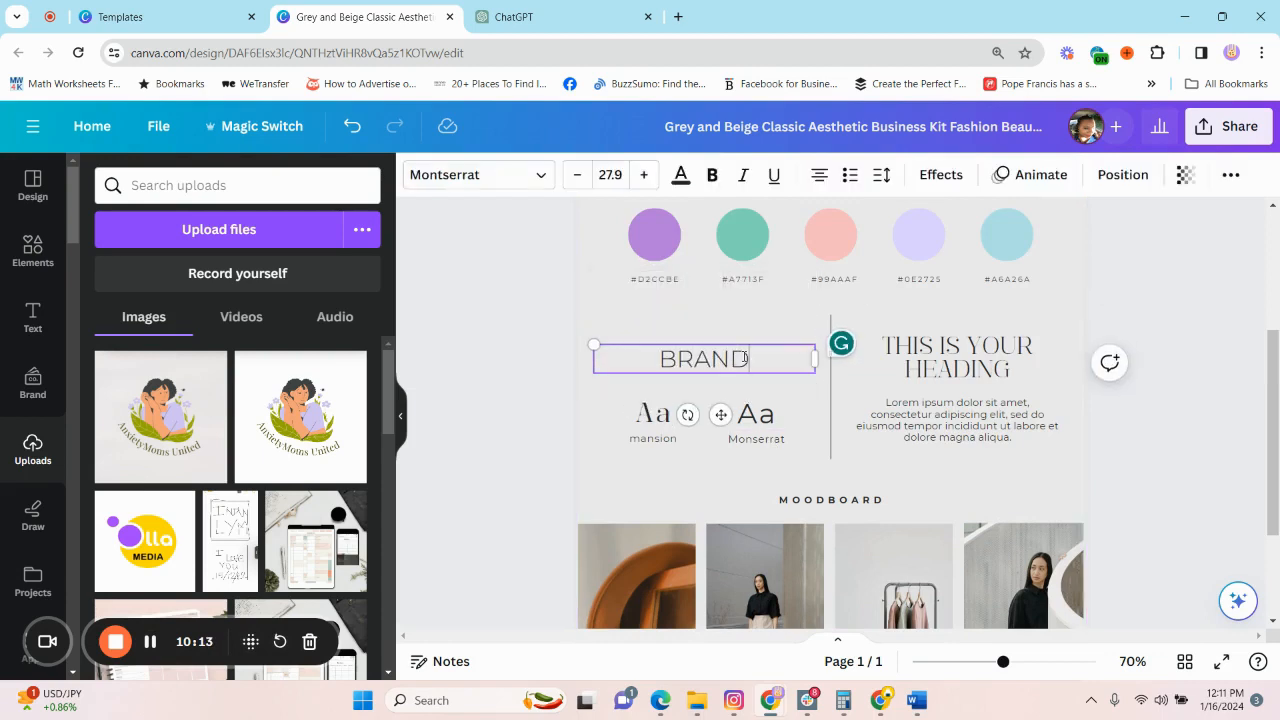
type(" FONTS")
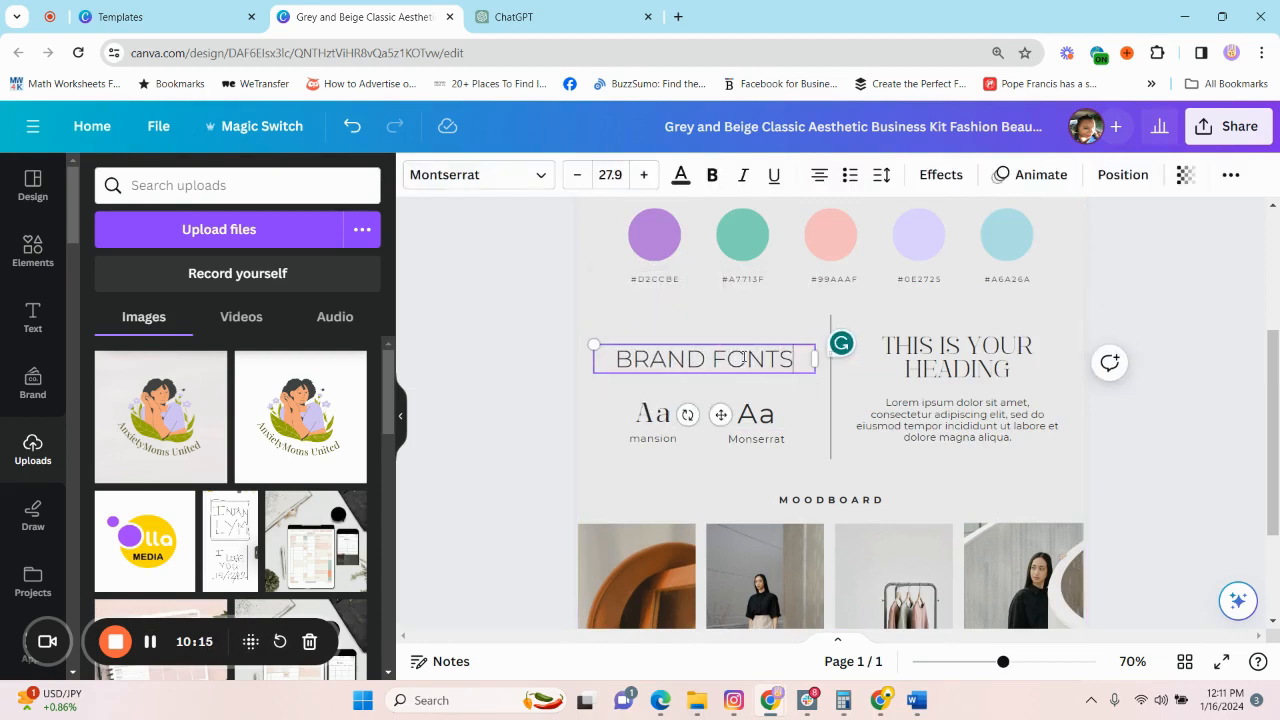
Set the font of the "Aa" sample above the "mansion" label to Montserrat.
left_click(645, 410)
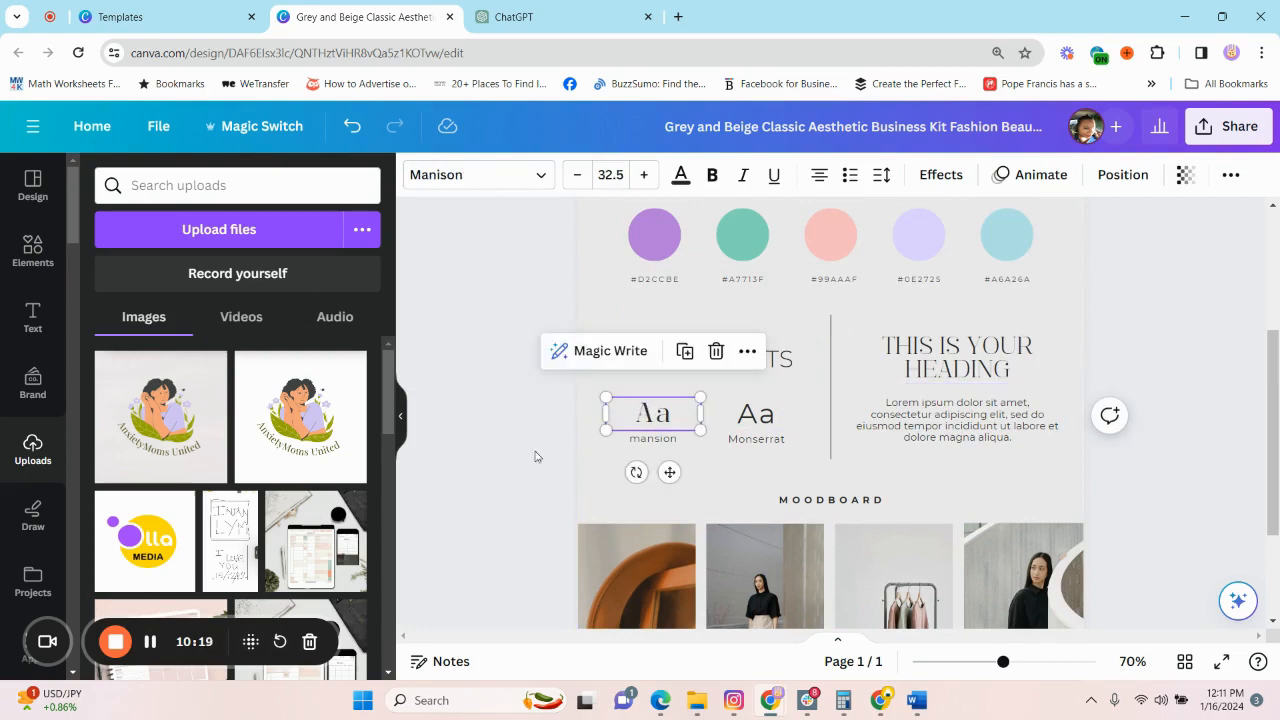
left_click(541, 176)
left_click(164, 318)
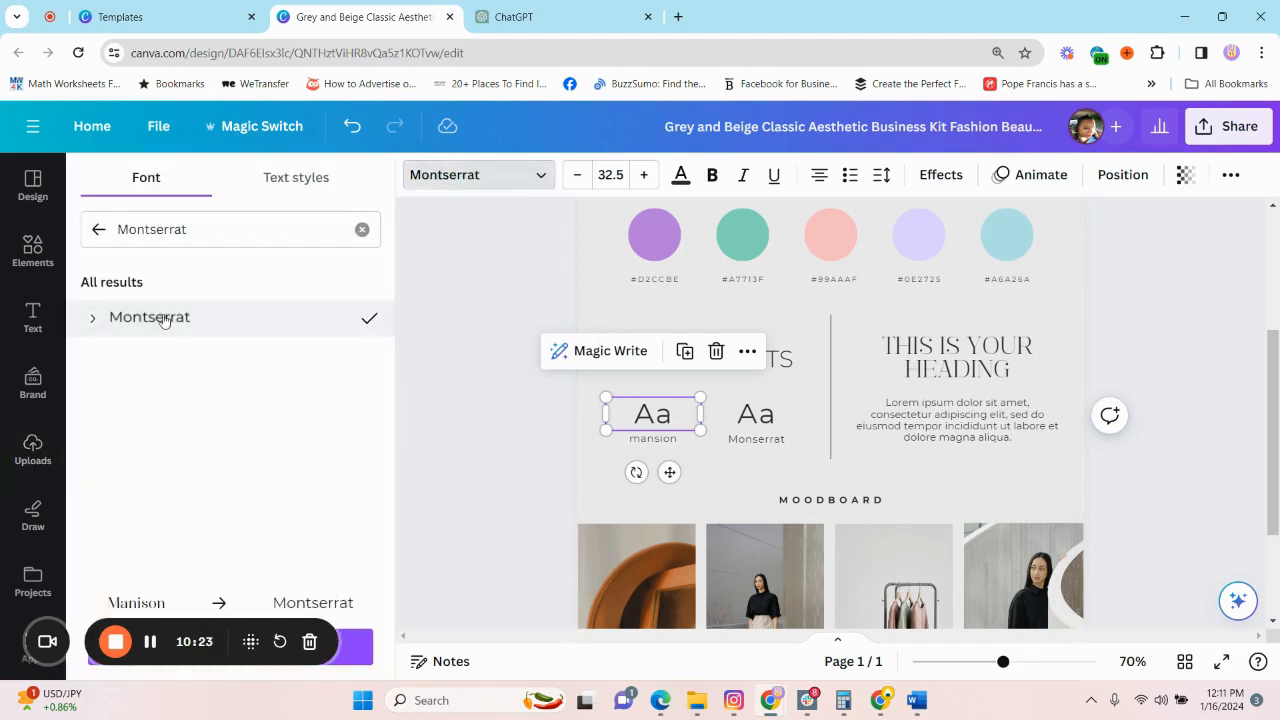
left_click(755, 422)
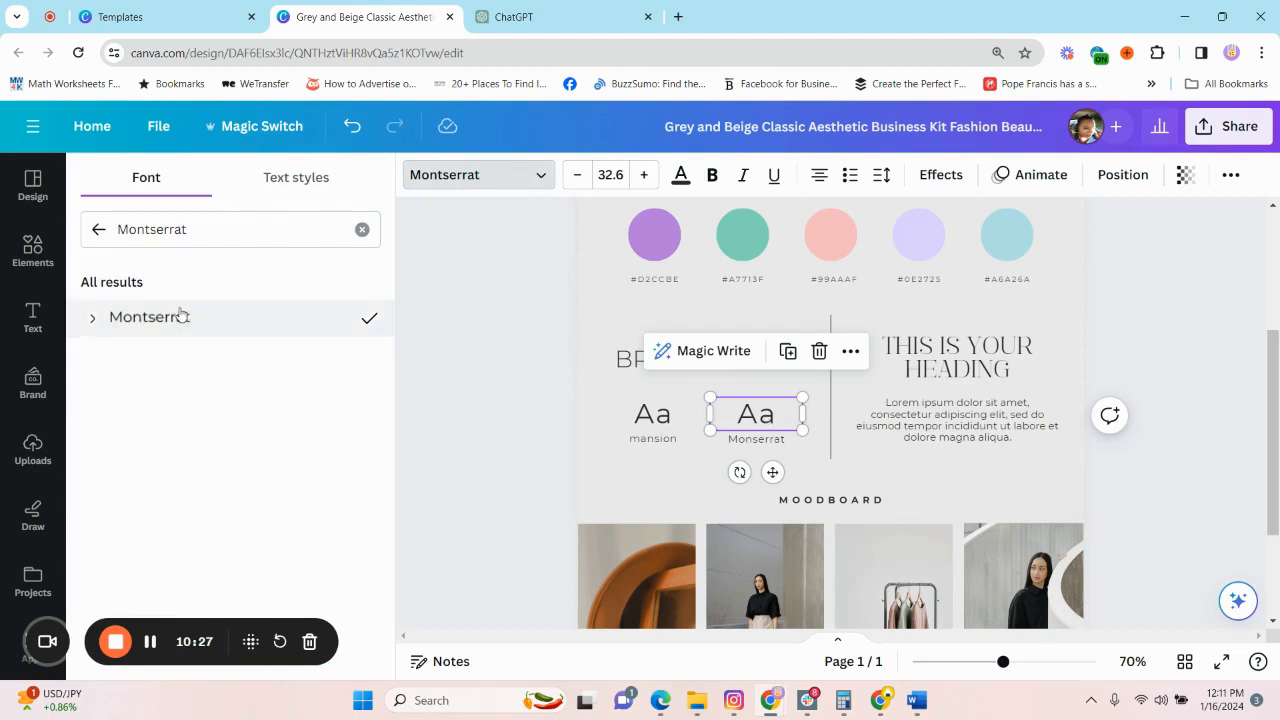
left_click(653, 423)
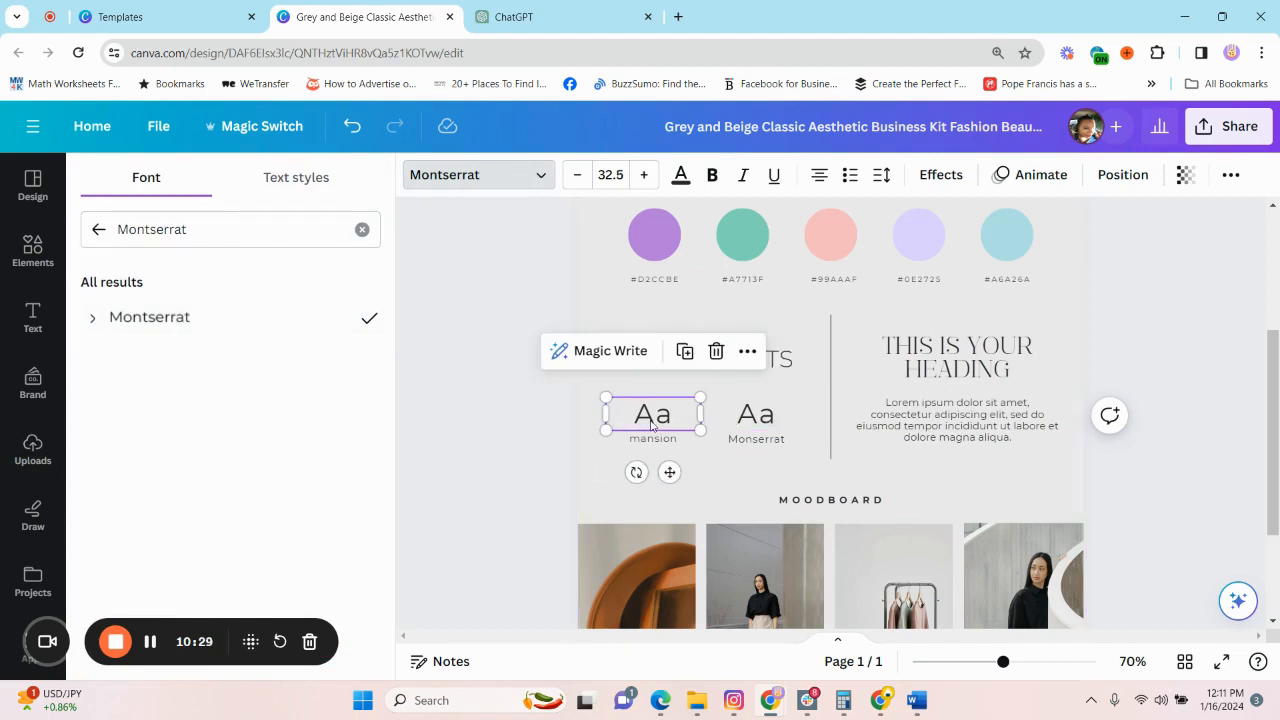
Copy the body font name from ChatGPT's Font Pairing and set the "Aa" sample above the "mansion" label in Canva to Open Sans.
left_click(518, 16)
left_click_drag(578, 340, 505, 333)
key("ctrl+c")
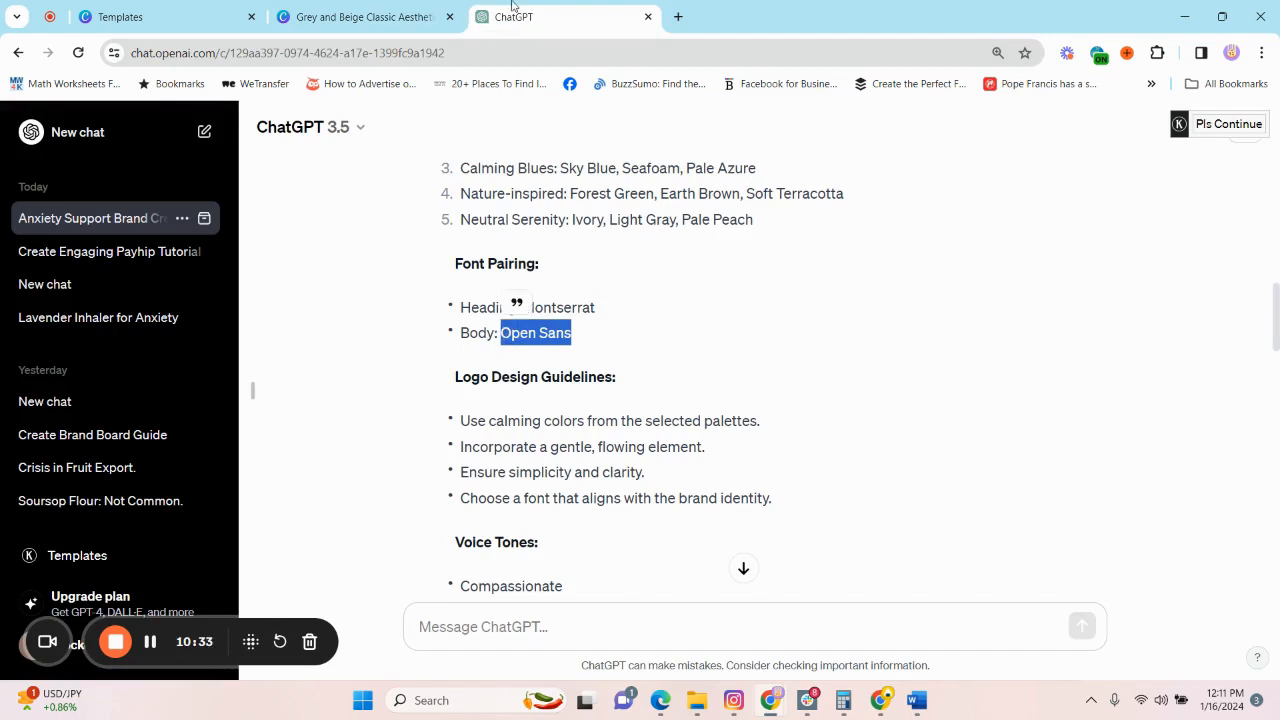
left_click(380, 17)
left_click_drag(209, 222, 113, 230)
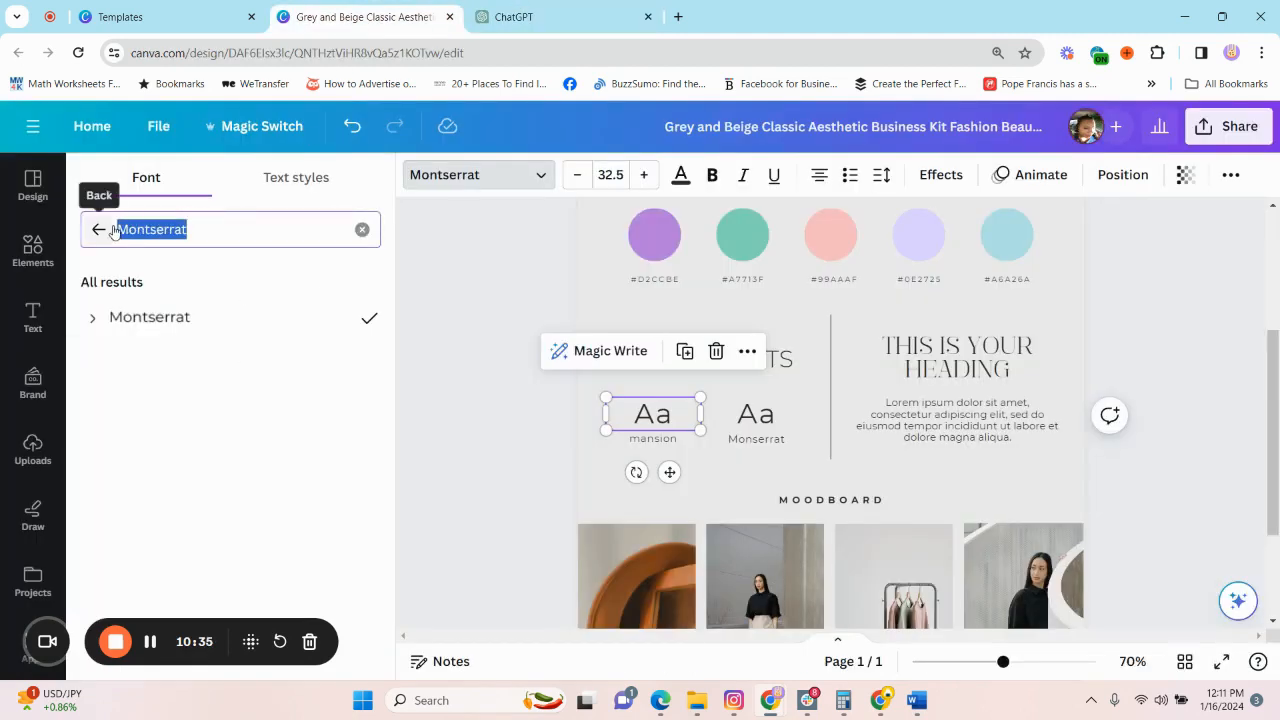
key("ctrl+v")
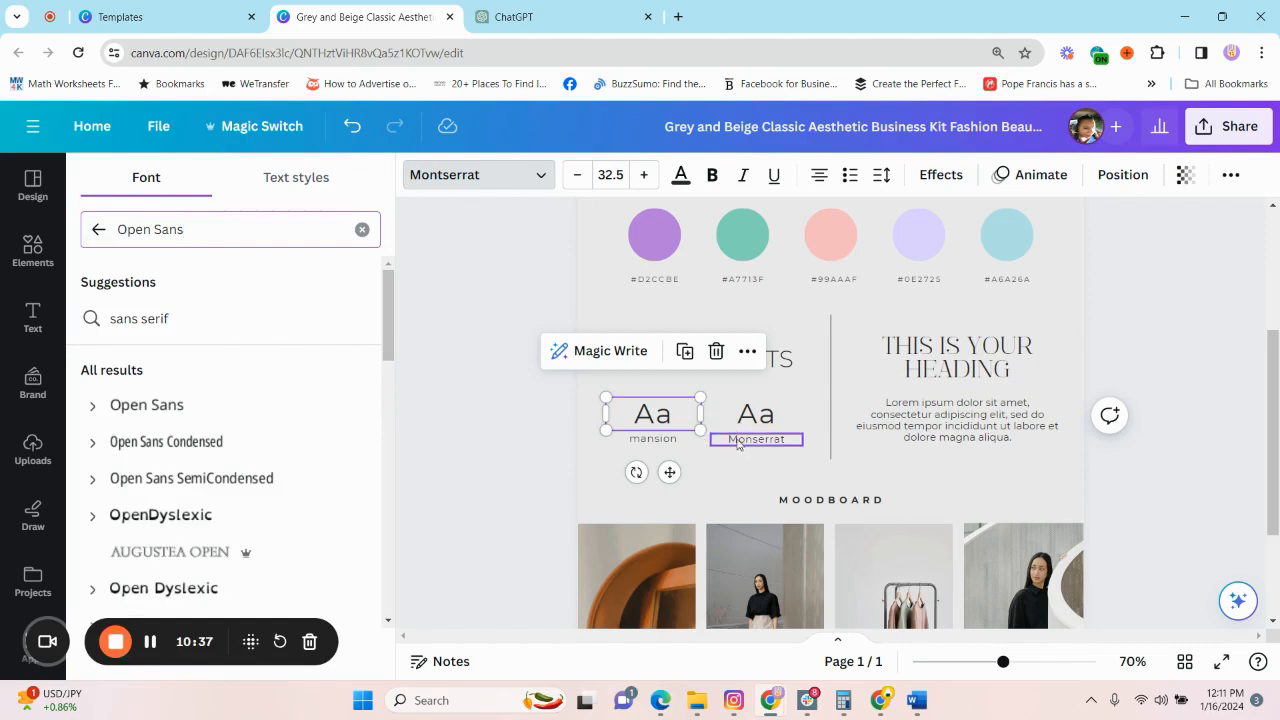
left_click(173, 405)
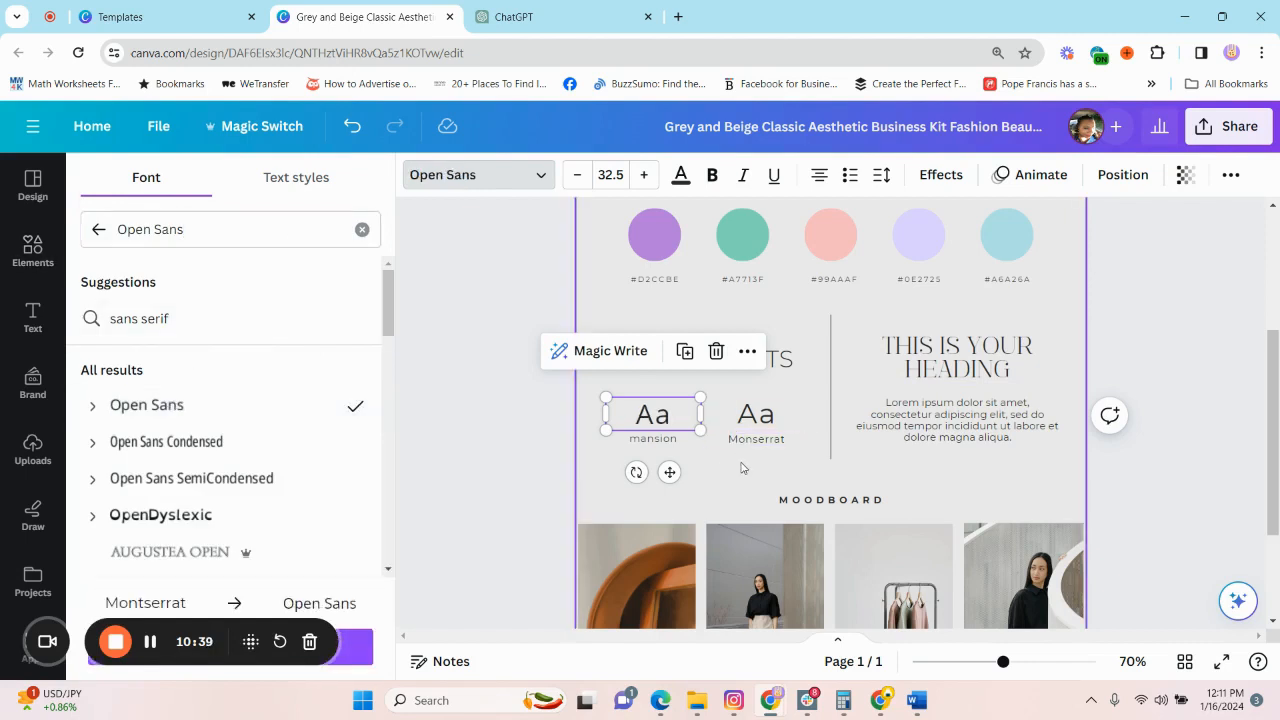
Replace the "mansion" label under the first "Aa" sample with "Open Sans".
left_click(677, 440)
double_click(674, 440)
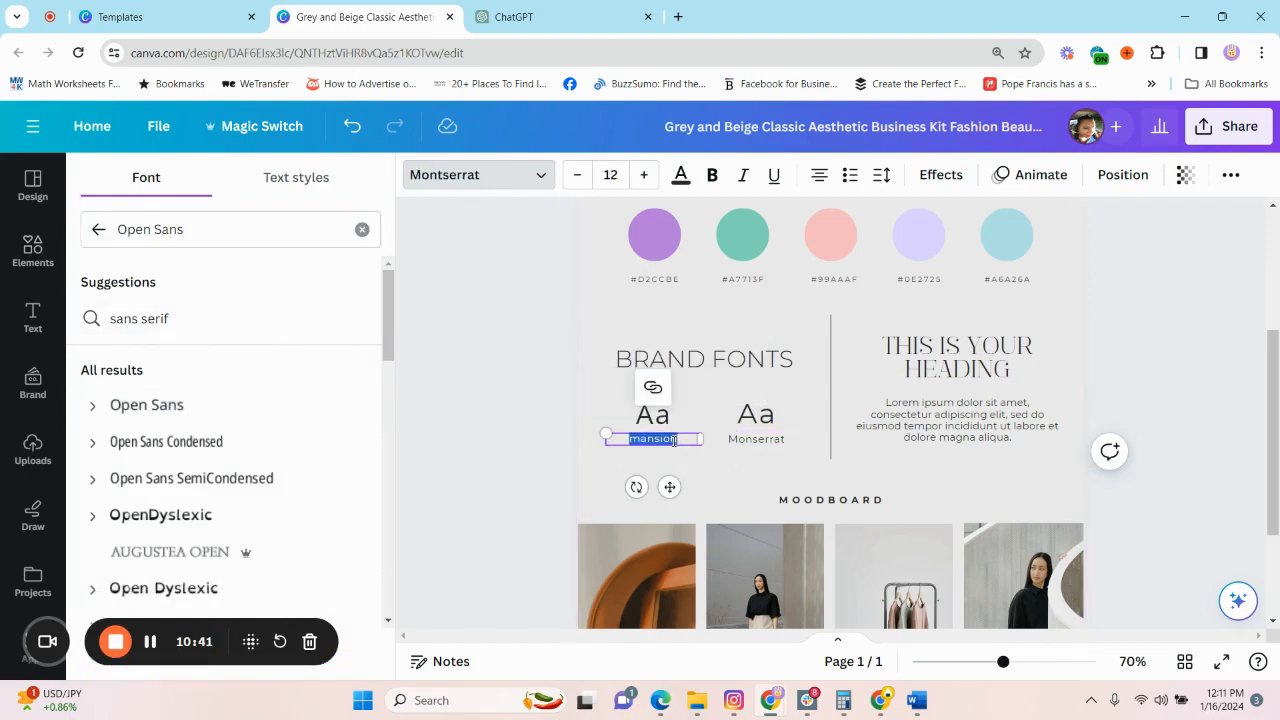
type("Op")
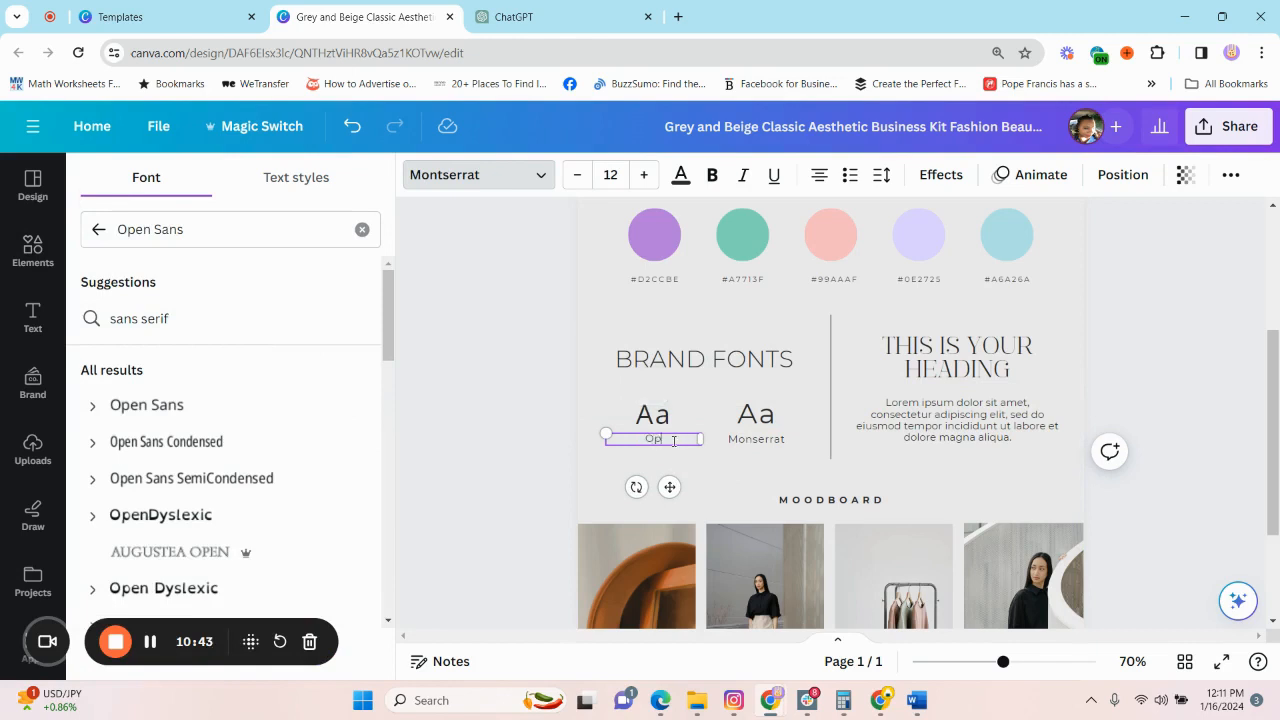
type("en Sans")
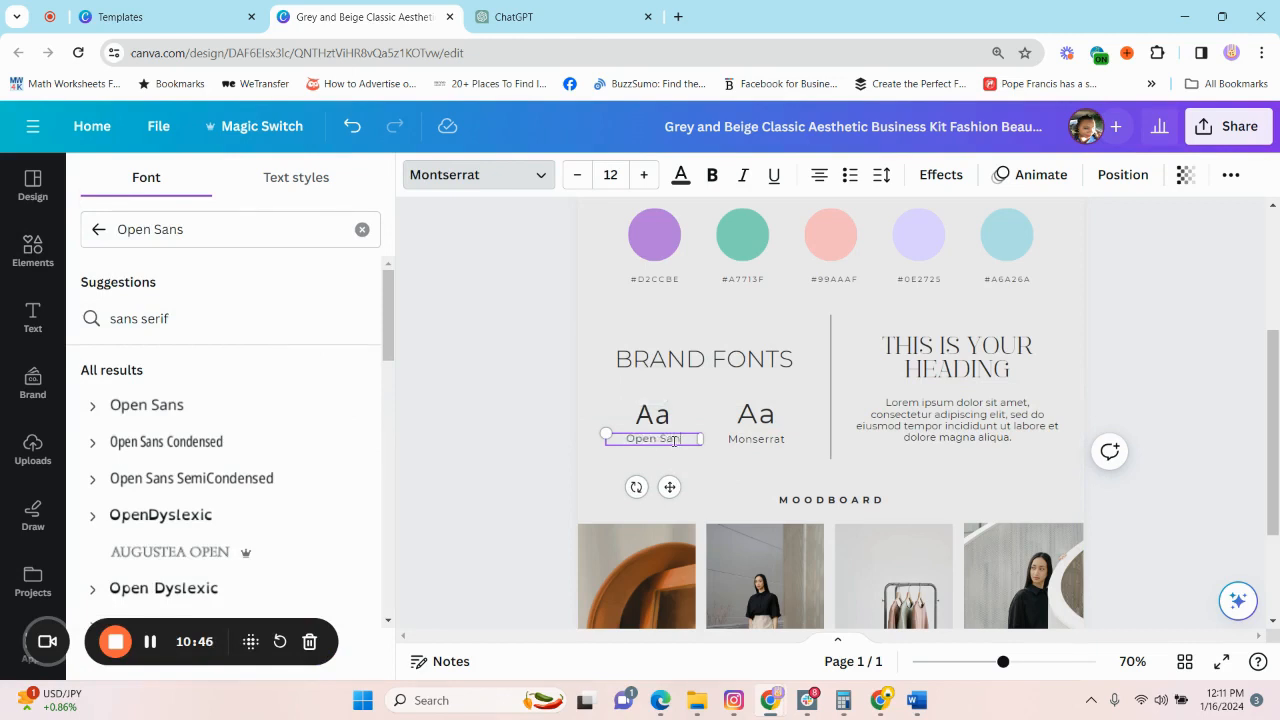
Set the lorem ipsum paragraph's font to Open Sans and the "THIS IS YOUR HEADING" text's font to Montserrat.
left_click(981, 418)
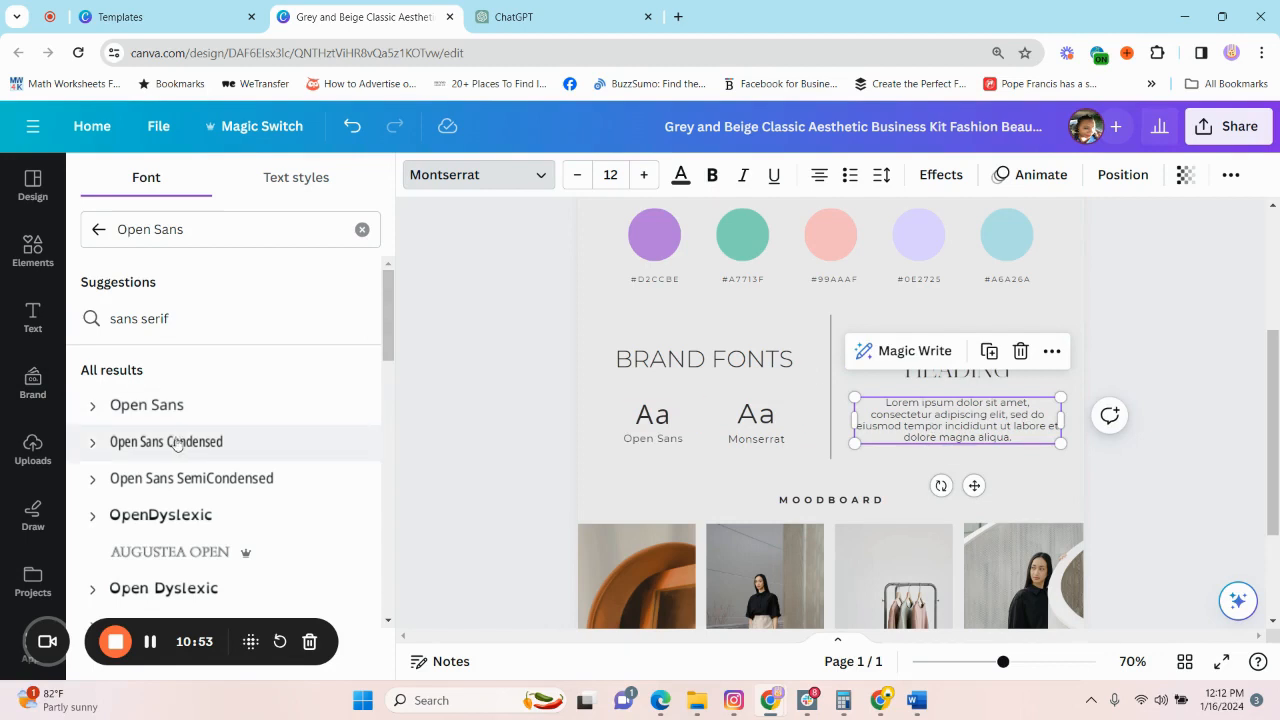
left_click(165, 406)
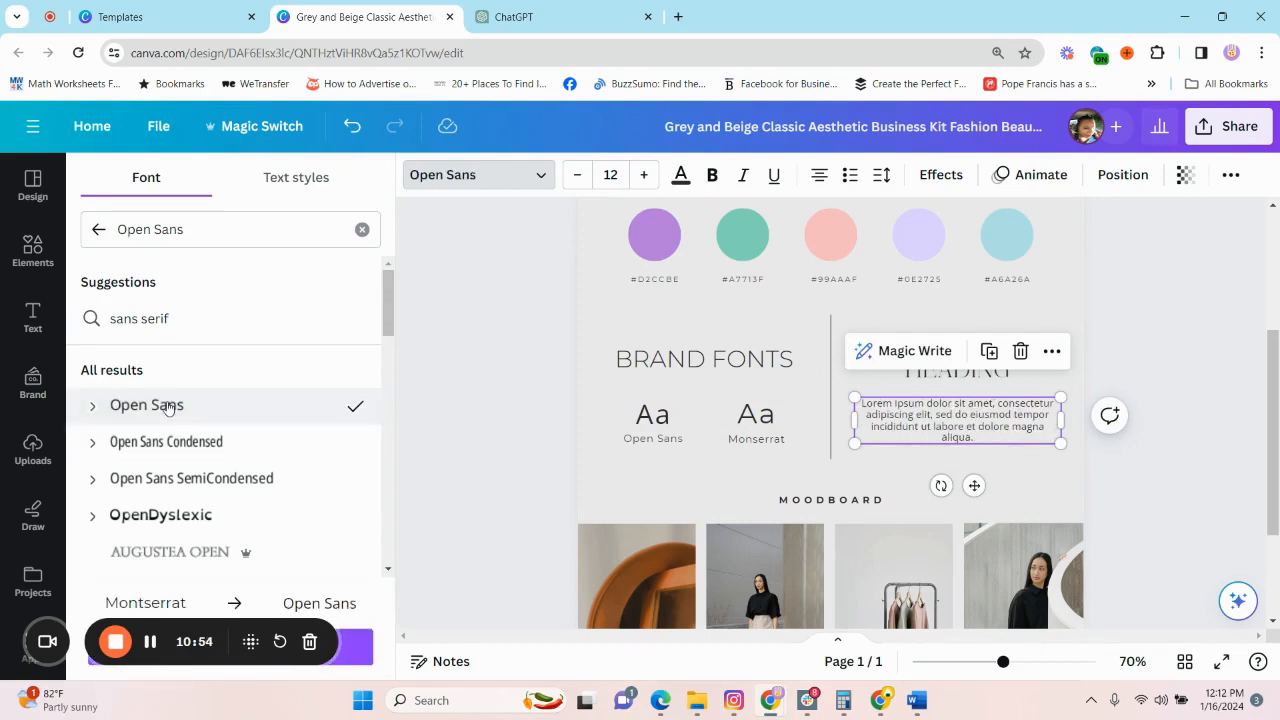
left_click(982, 378)
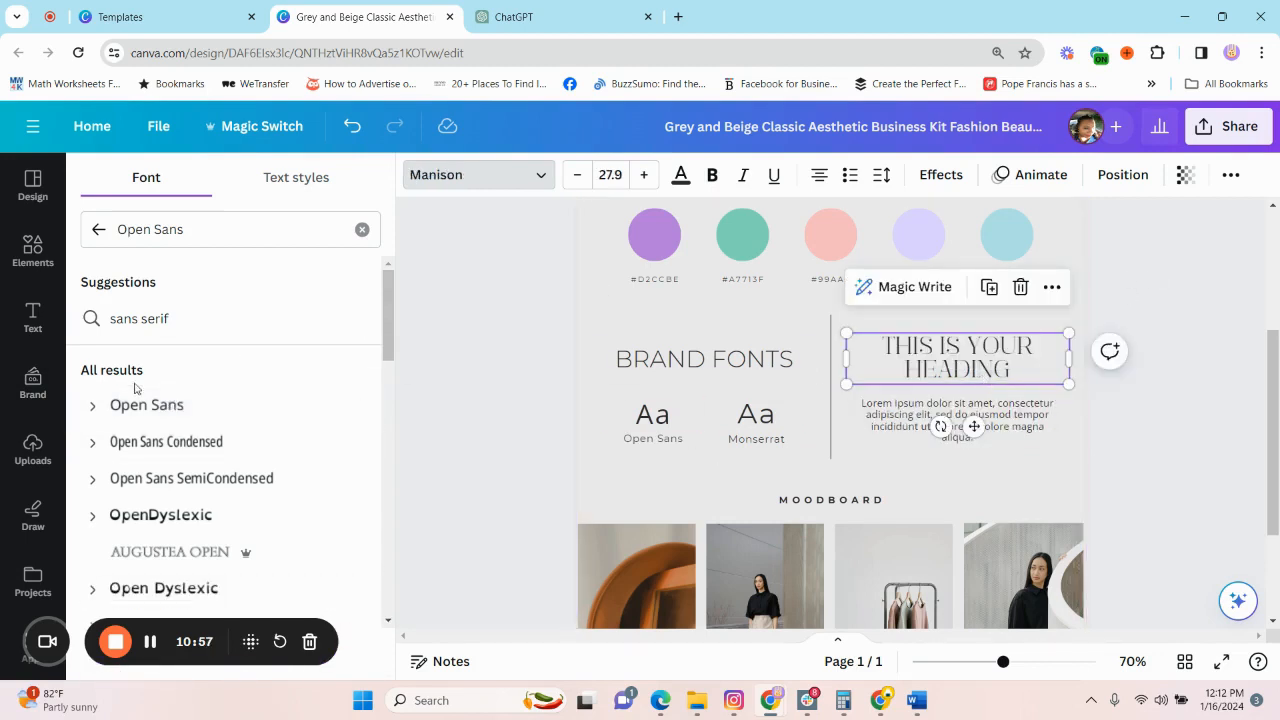
left_click(98, 229)
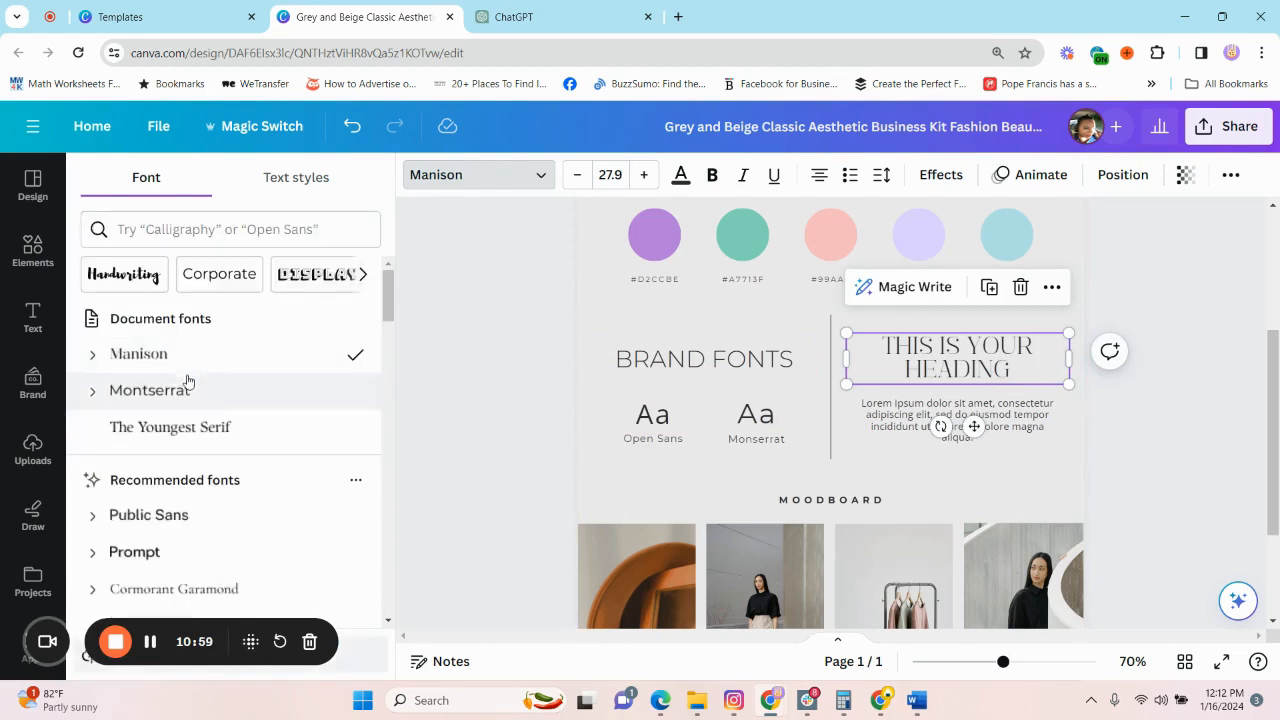
left_click(174, 391)
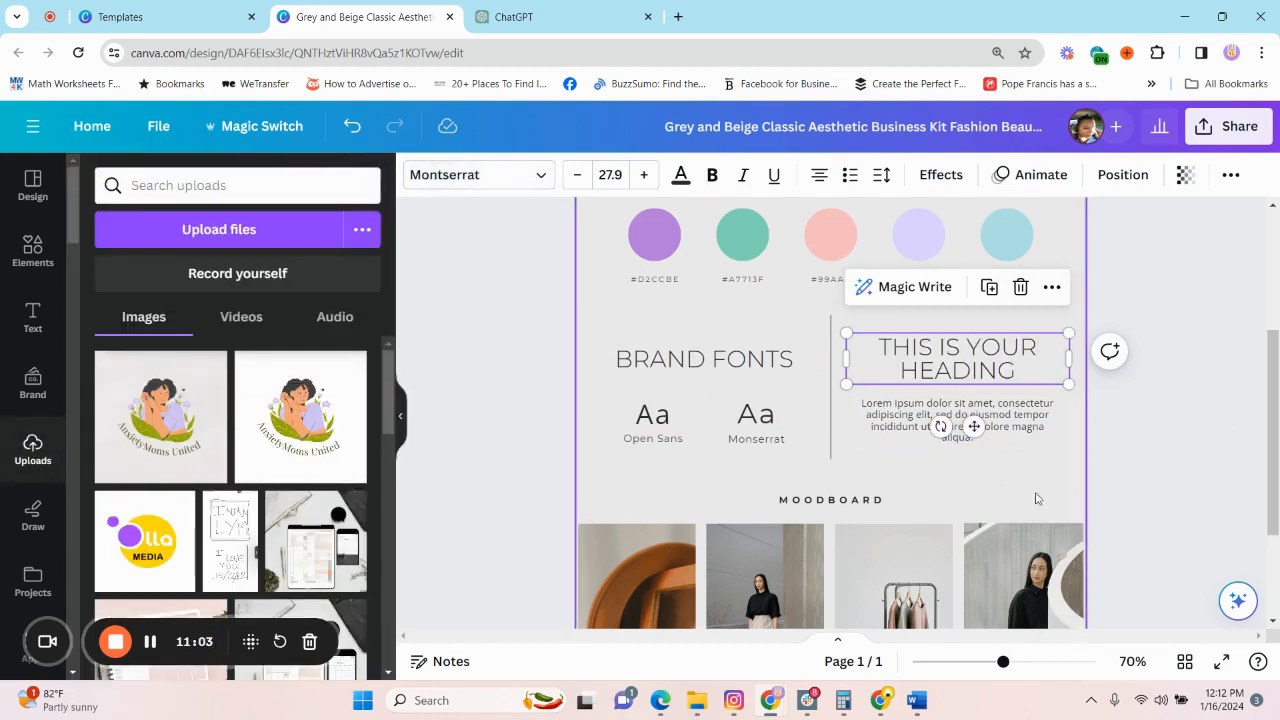
left_click(1078, 482)
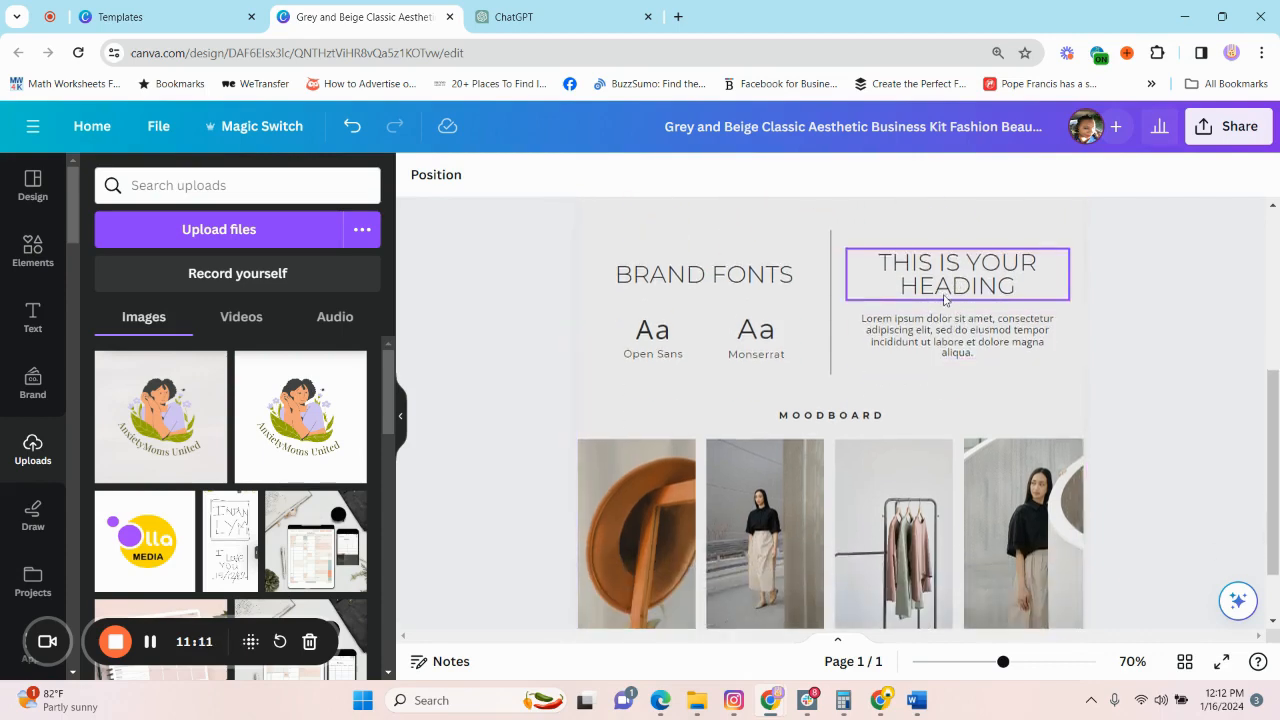
Examine the moodboard photos against the brand board's logo and color palette.
scroll(902, 414, "down", 2)
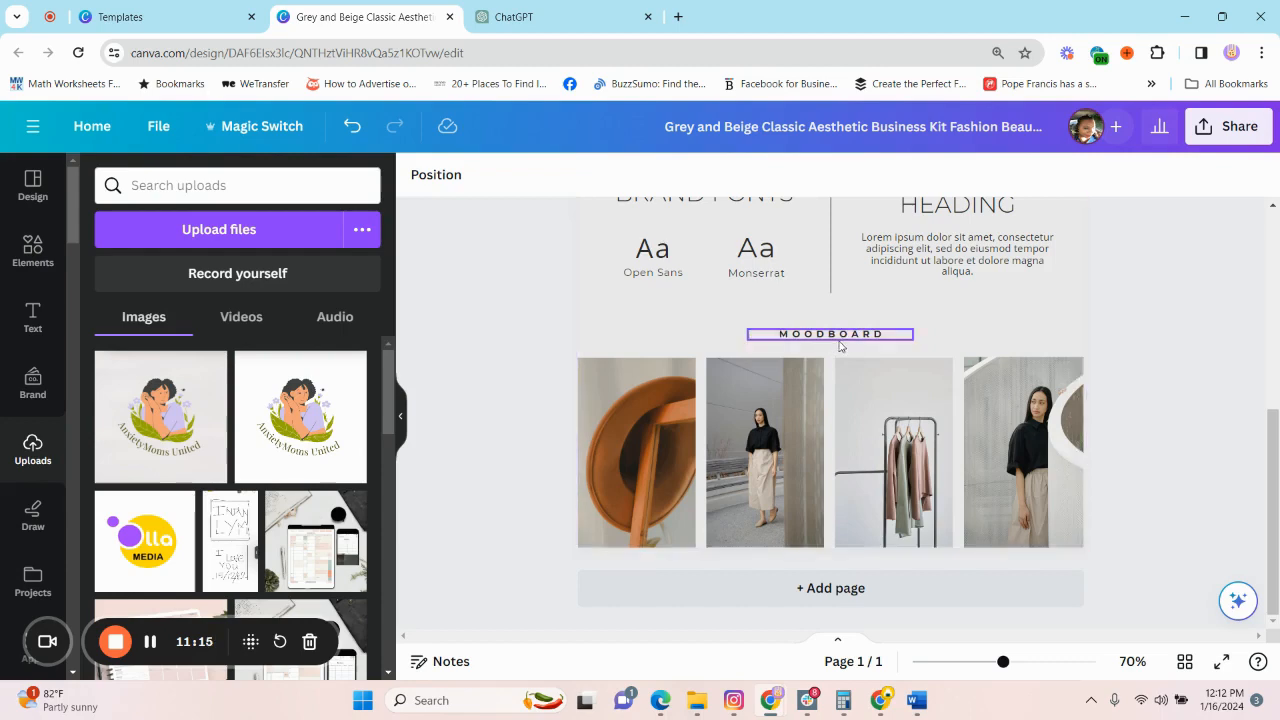
left_click(775, 446)
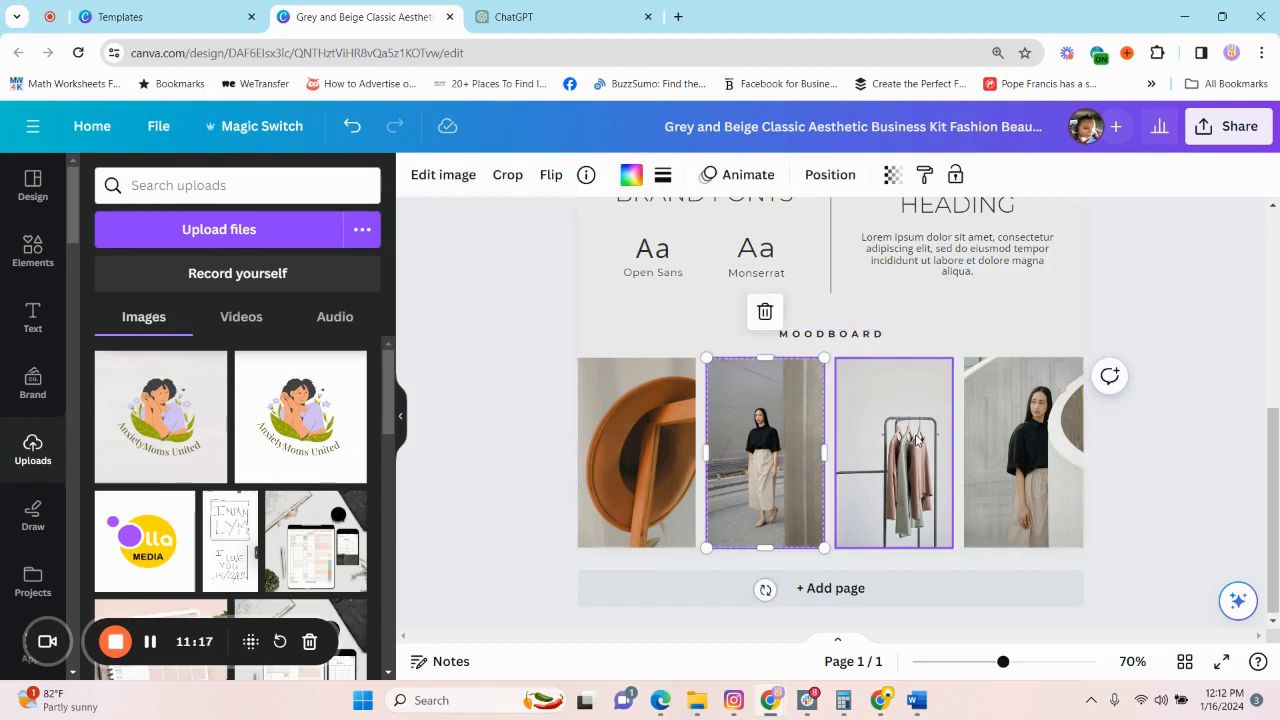
left_click(882, 467)
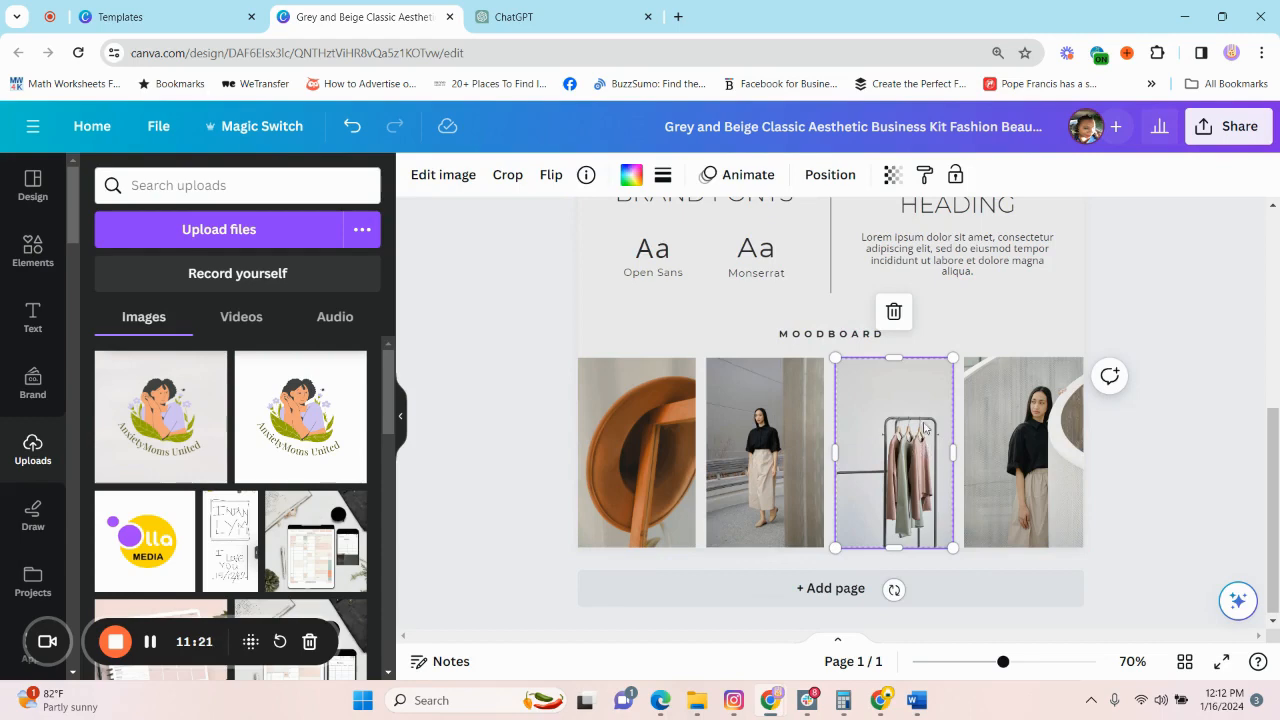
scroll(925, 428, "up", 1)
scroll(968, 410, "up", 4)
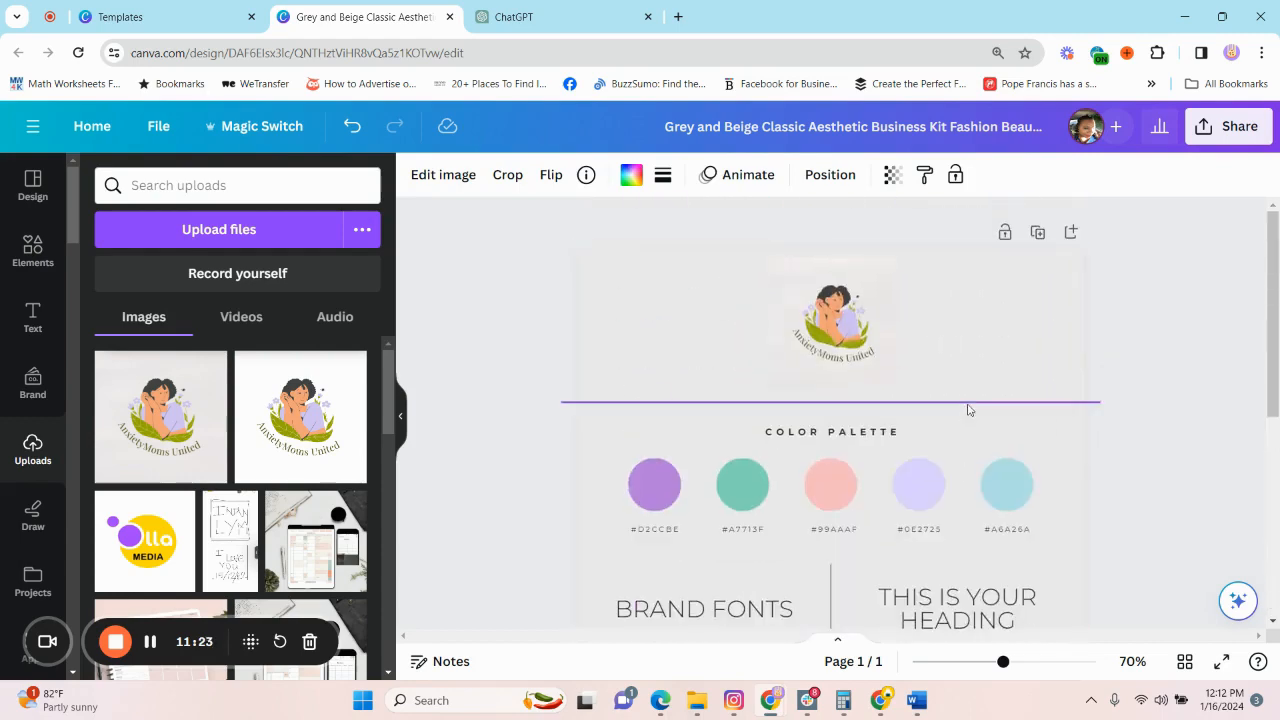
scroll(947, 484, "down", 4)
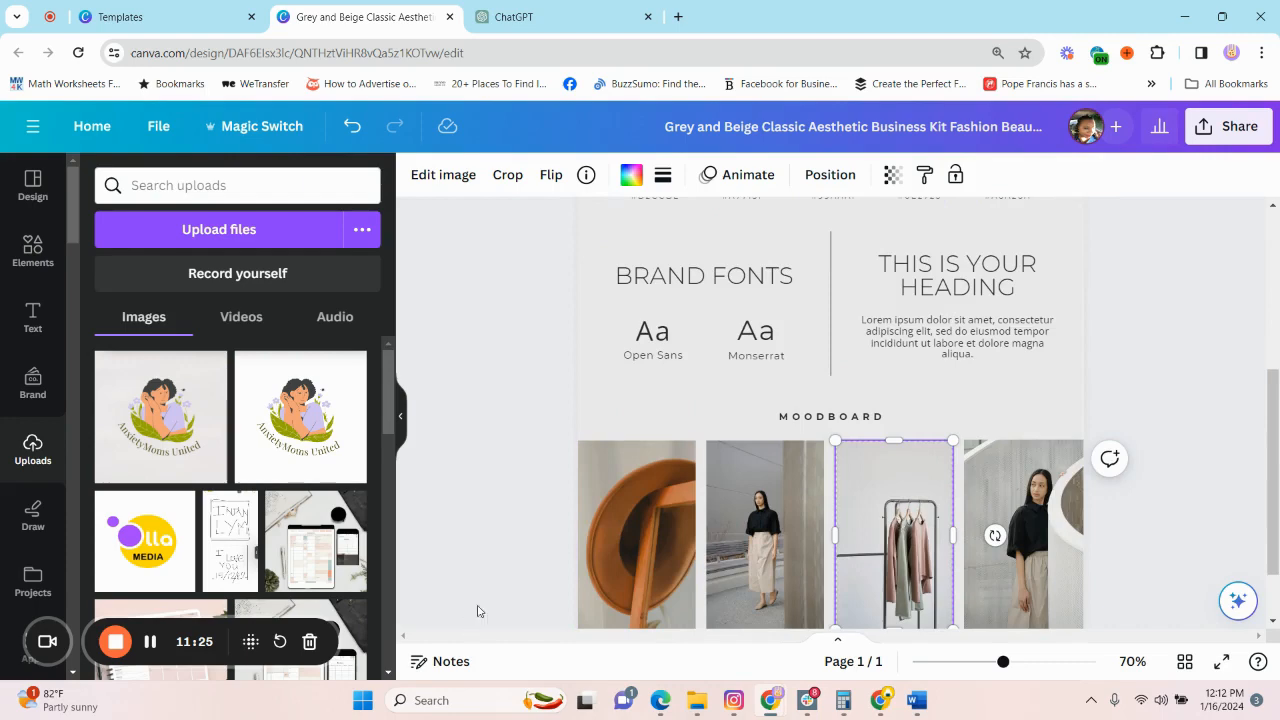
scroll(460, 450, "down", 2)
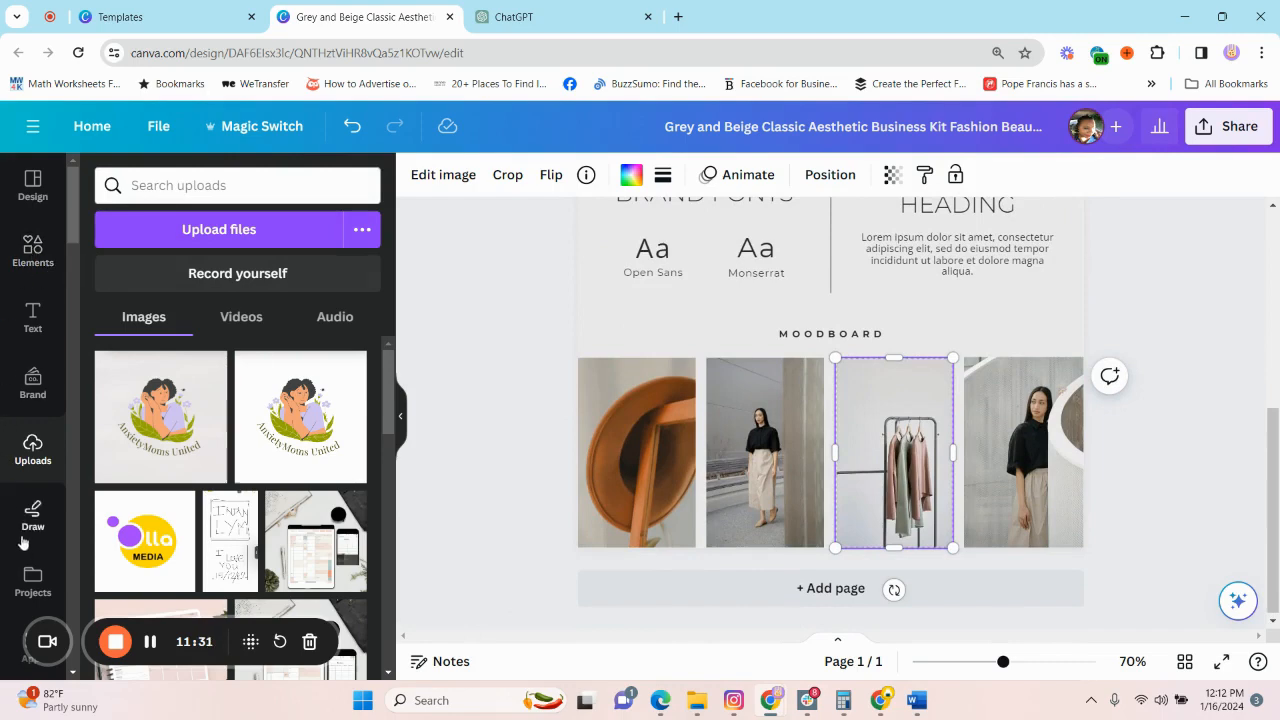
scroll(33, 293, "down", 3)
scroll(33, 270, "up", 3)
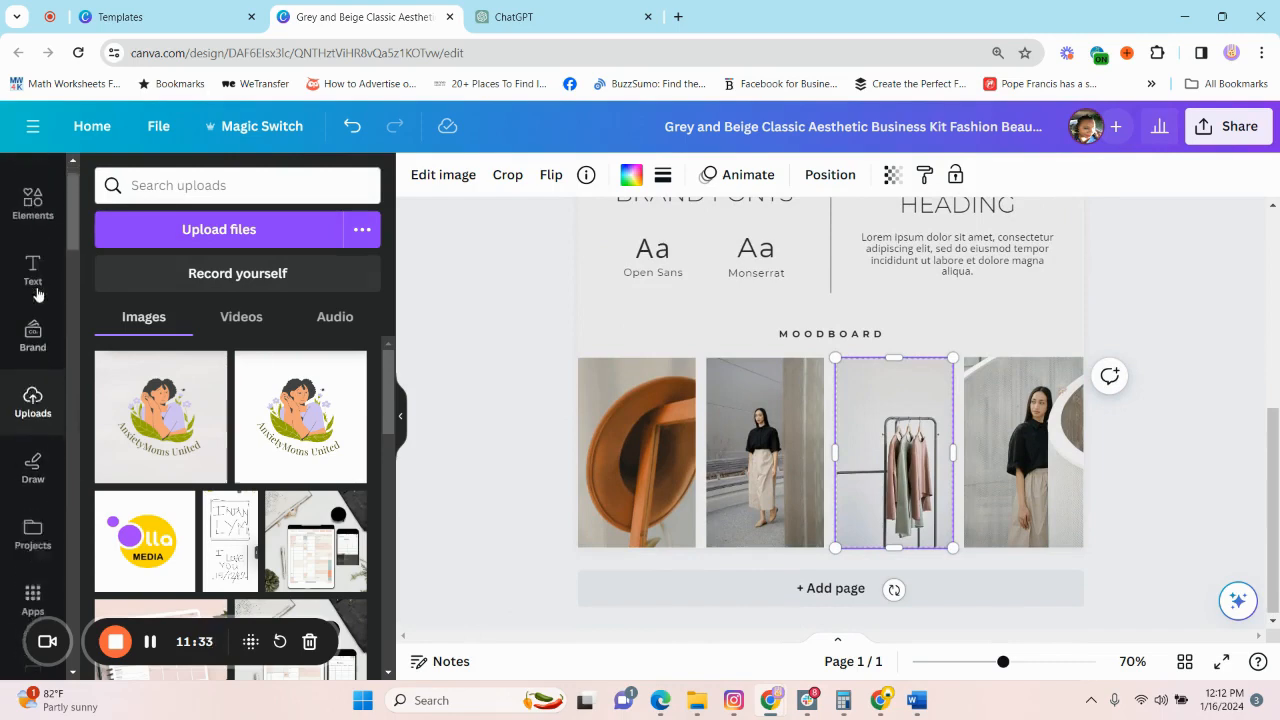
Search the elements for "Calm and peacful" and place the purple-pink sea sunset photo in the second moodboard frame.
left_click(33, 248)
left_click(238, 185)
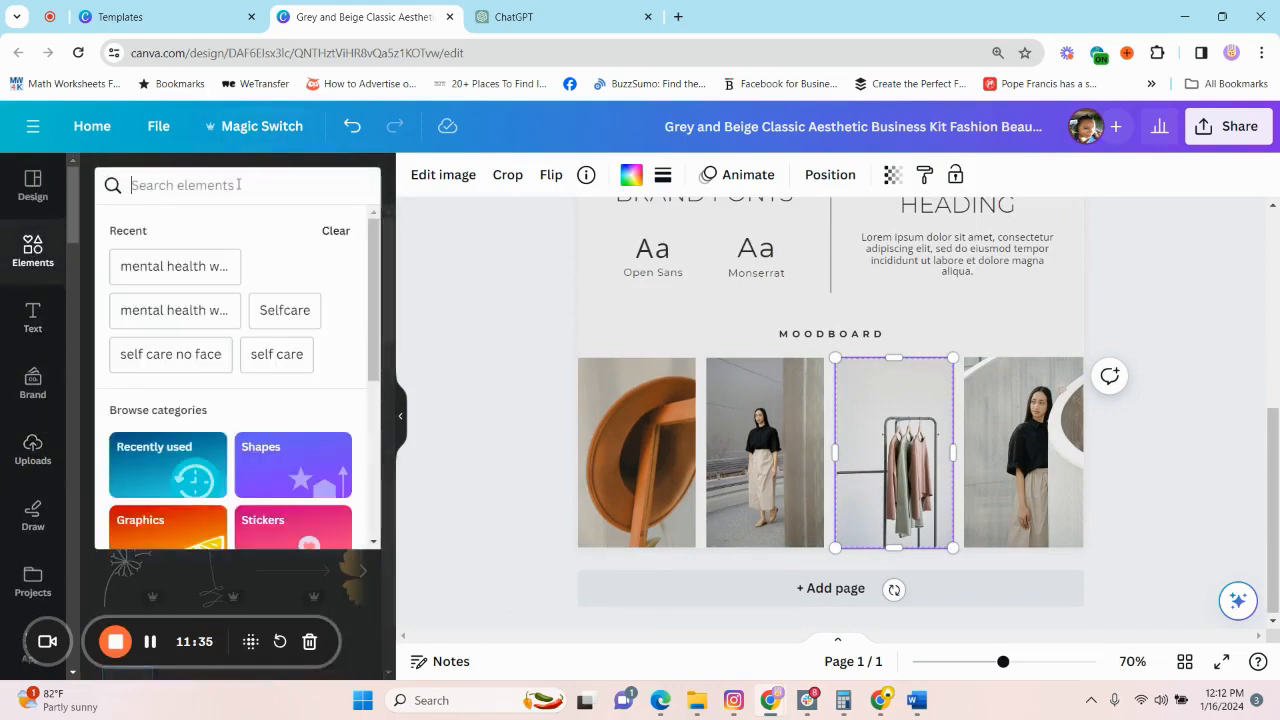
scroll(929, 380, "up", 4)
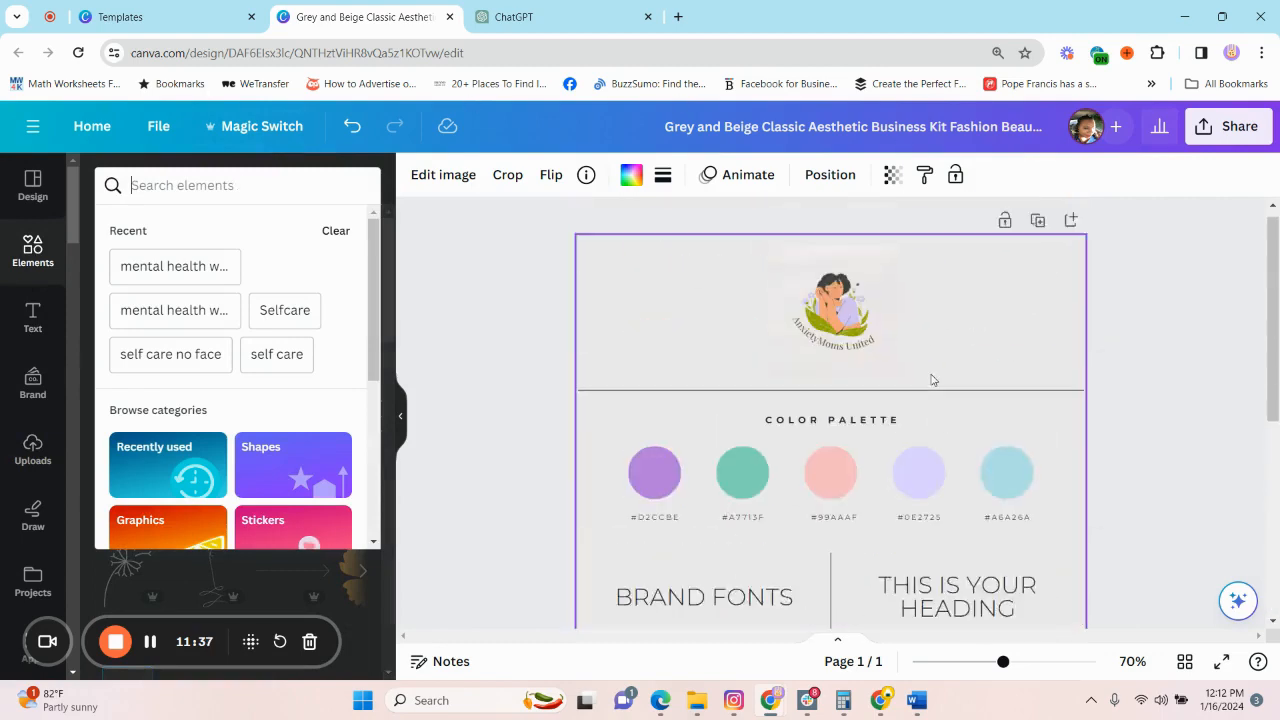
scroll(965, 475, "down", 3)
scroll(898, 493, "down", 1)
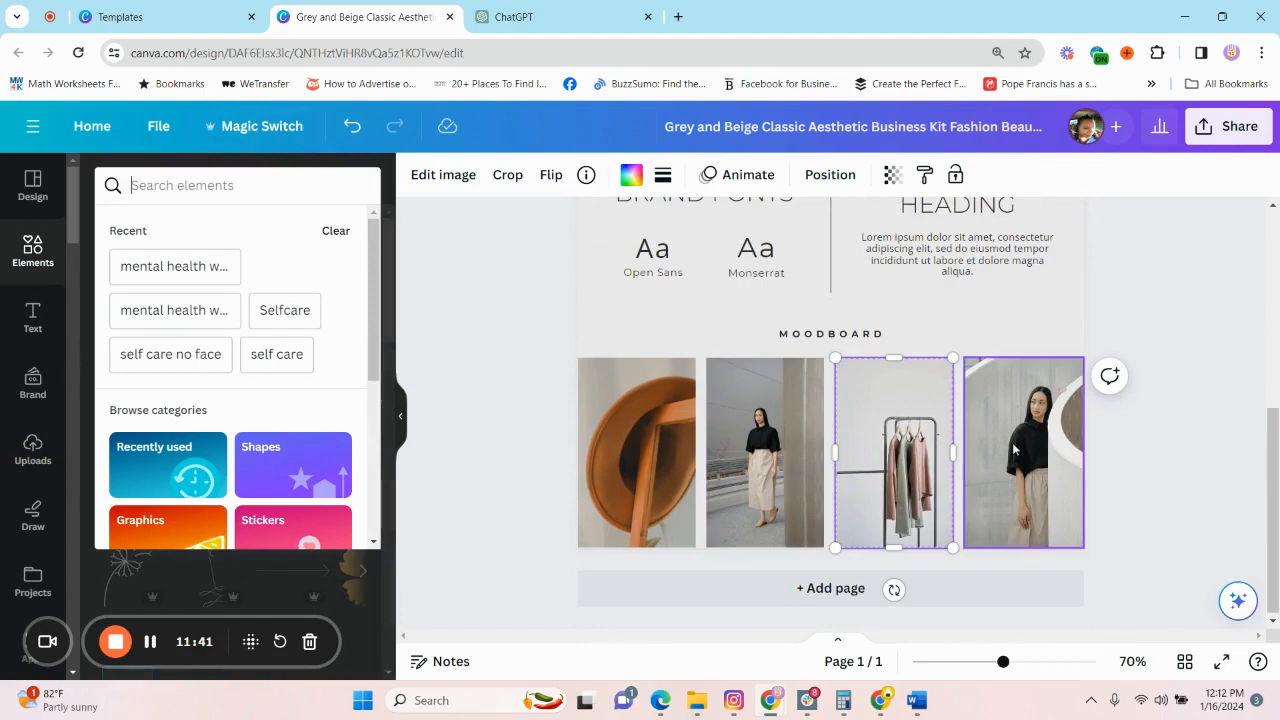
scroll(822, 477, "up", 1)
scroll(822, 477, "up", 3)
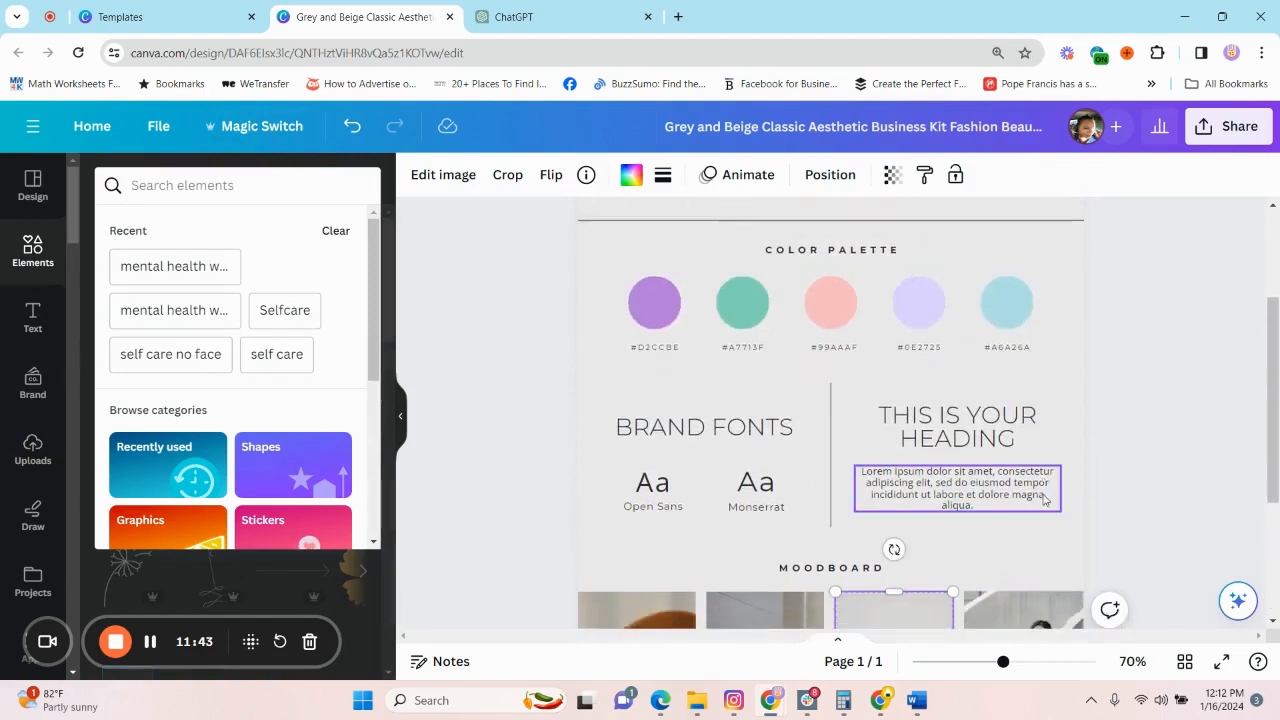
scroll(894, 546, "down", 3)
scroll(1000, 510, "up", 3)
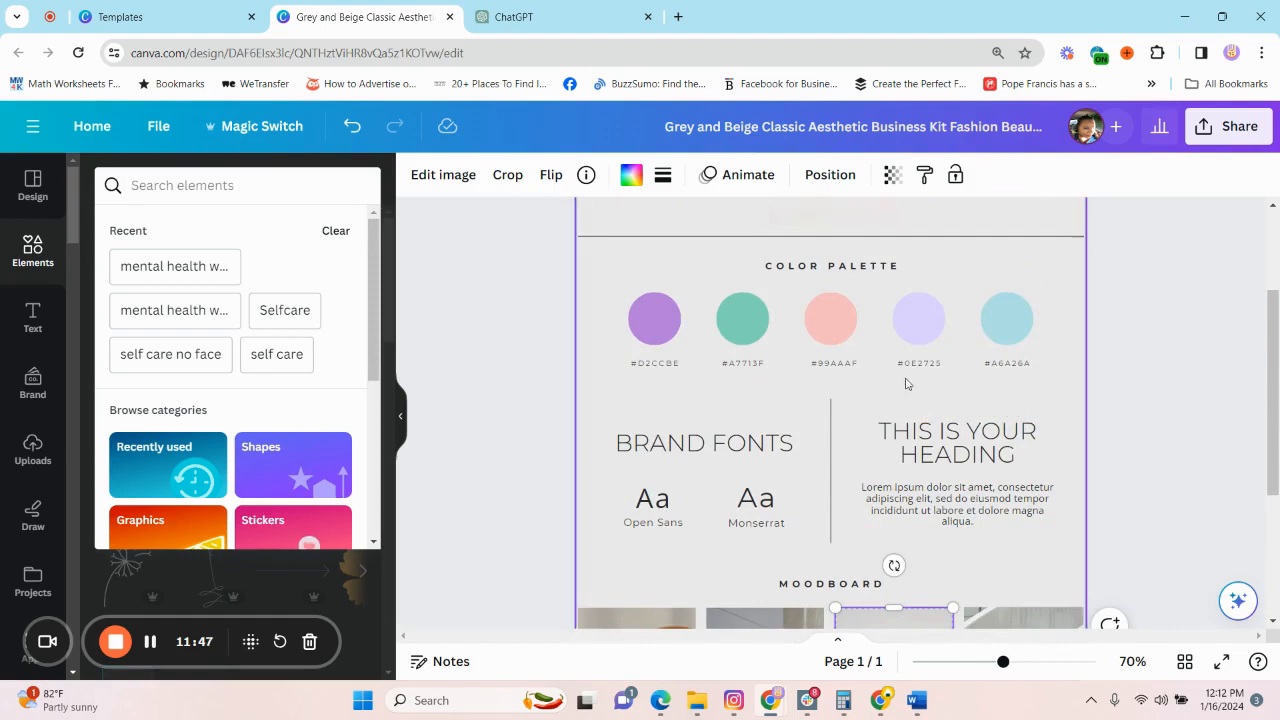
scroll(891, 586, "down", 5)
left_click(282, 185)
type("Calm and peacful")
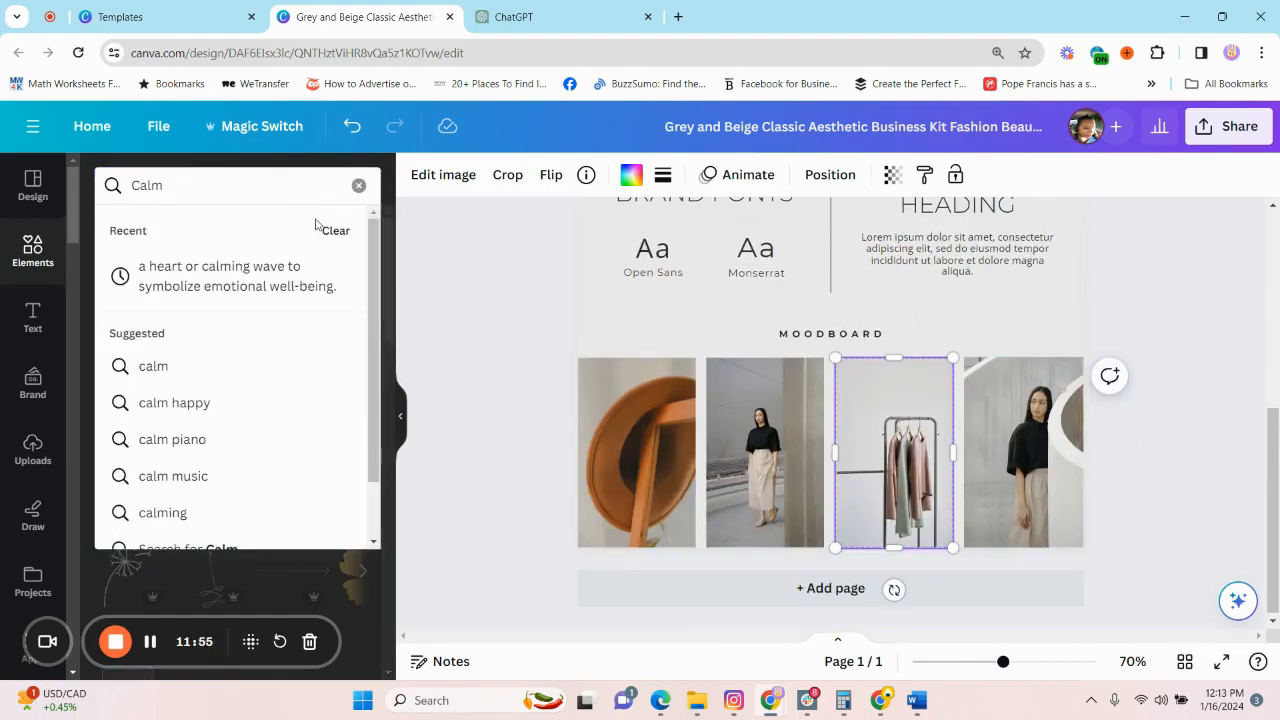
key("Return")
left_click_drag(150, 511, 765, 452)
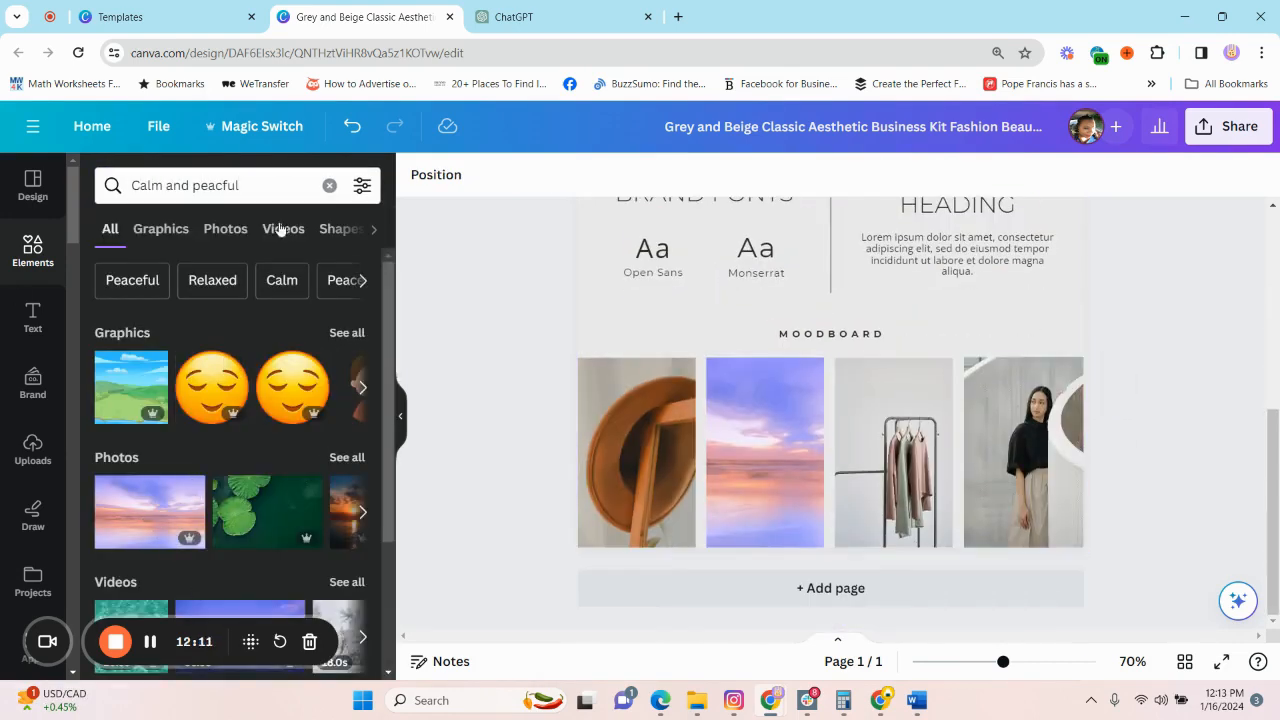
Limit the search results to videos and place the turquoise water clip in the third moodboard frame.
left_click(283, 228)
scroll(300, 450, "down", 1)
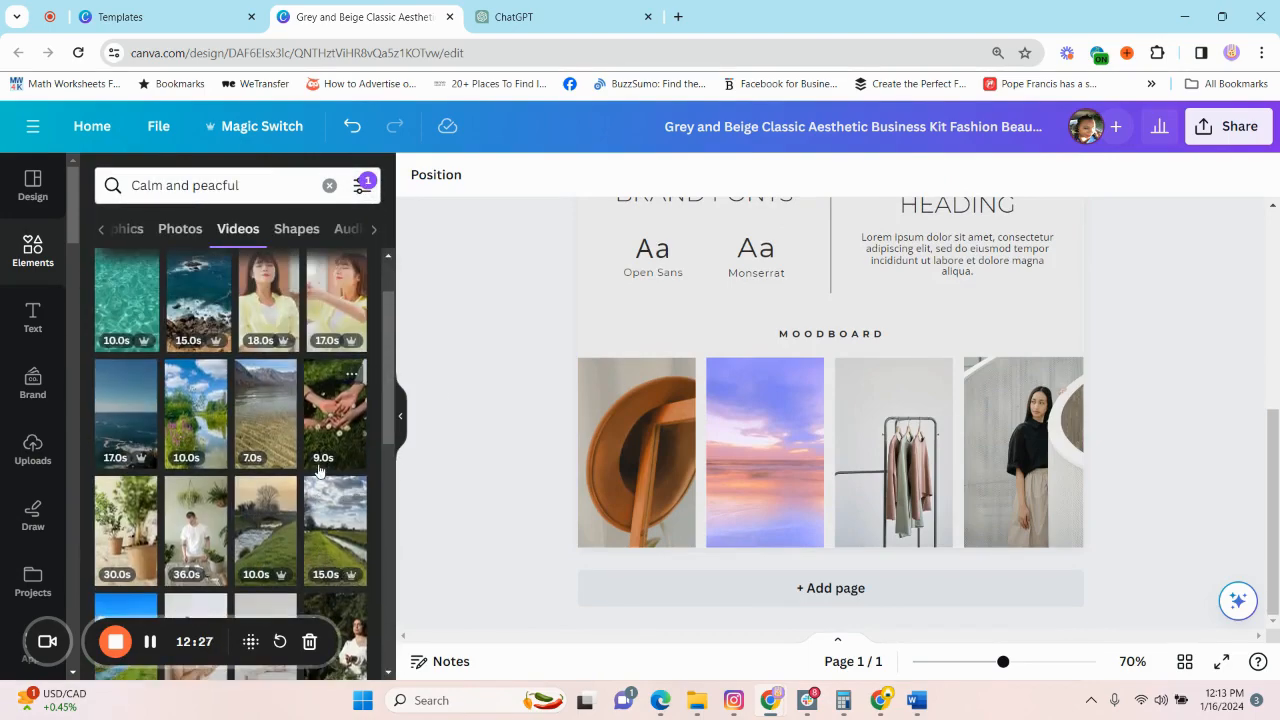
scroll(260, 440, "up", 1)
left_click_drag(126, 375, 893, 452)
Find a video of flowers against a blue sky and place it in the first moodboard frame.
scroll(1086, 469, "up", 3)
scroll(1086, 469, "down", 3)
scroll(240, 450, "down", 1)
Fill the fourth moodboard frame with the 9-second video of a boat on a lake beside city buildings.
scroll(757, 453, "up", 5)
scroll(761, 455, "down", 3)
scroll(283, 522, "down", 10)
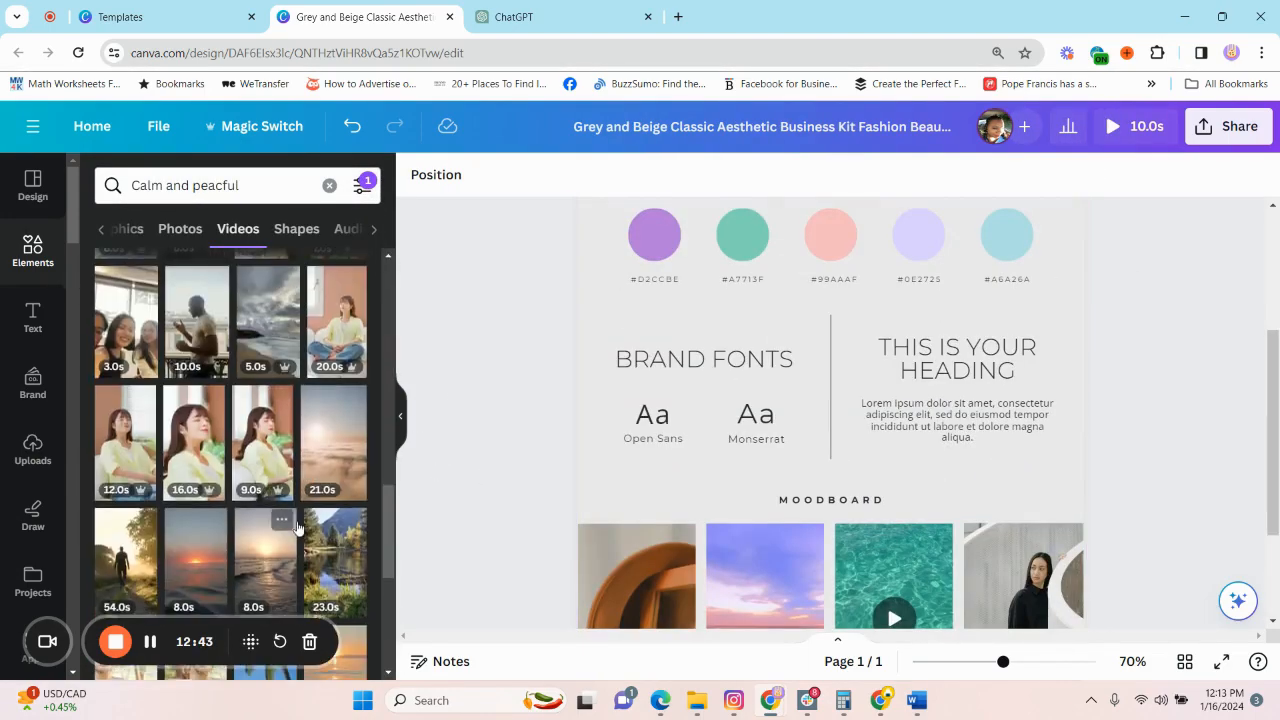
left_click_drag(195, 457, 637, 576)
Review the whole brand board at 39% zoom, from the logo down to the moodboard.
scroll(640, 480, "up", 1)
scroll(215, 490, "down", 10)
scroll(640, 480, "down", 3)
scroll(257, 463, "down", 20)
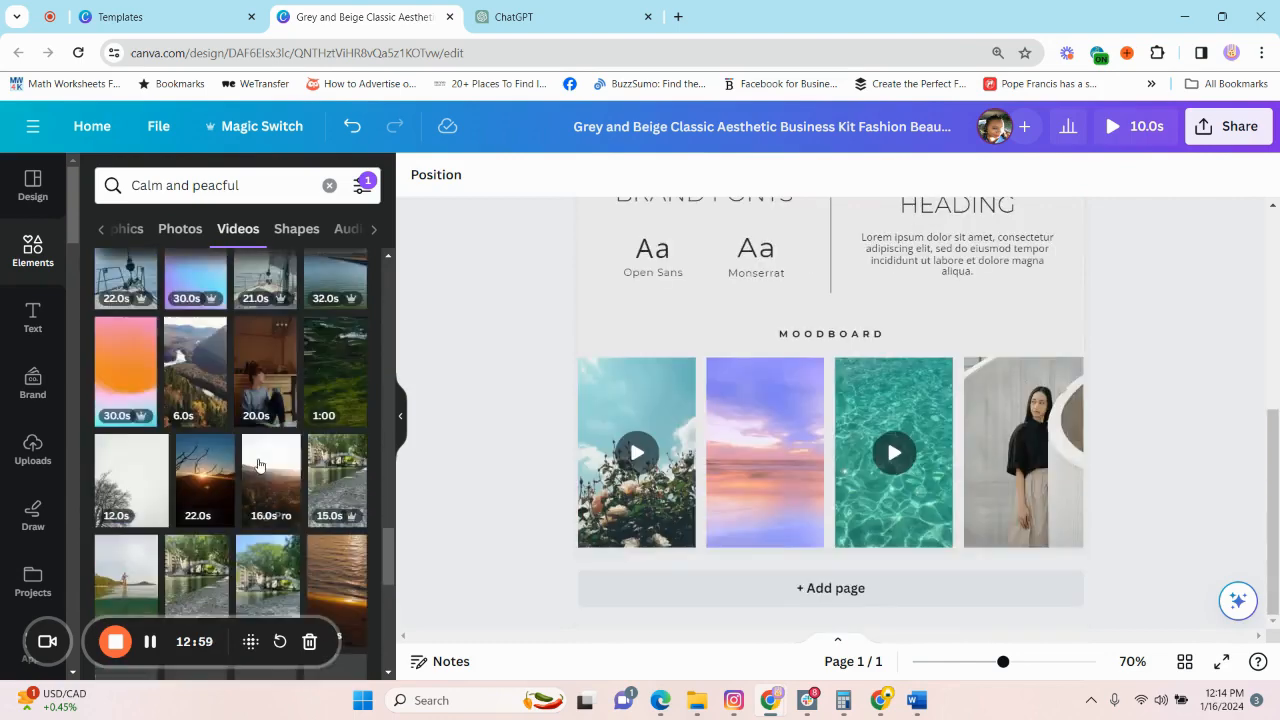
left_click_drag(196, 428, 1024, 453)
scroll(1117, 464, "up", 3)
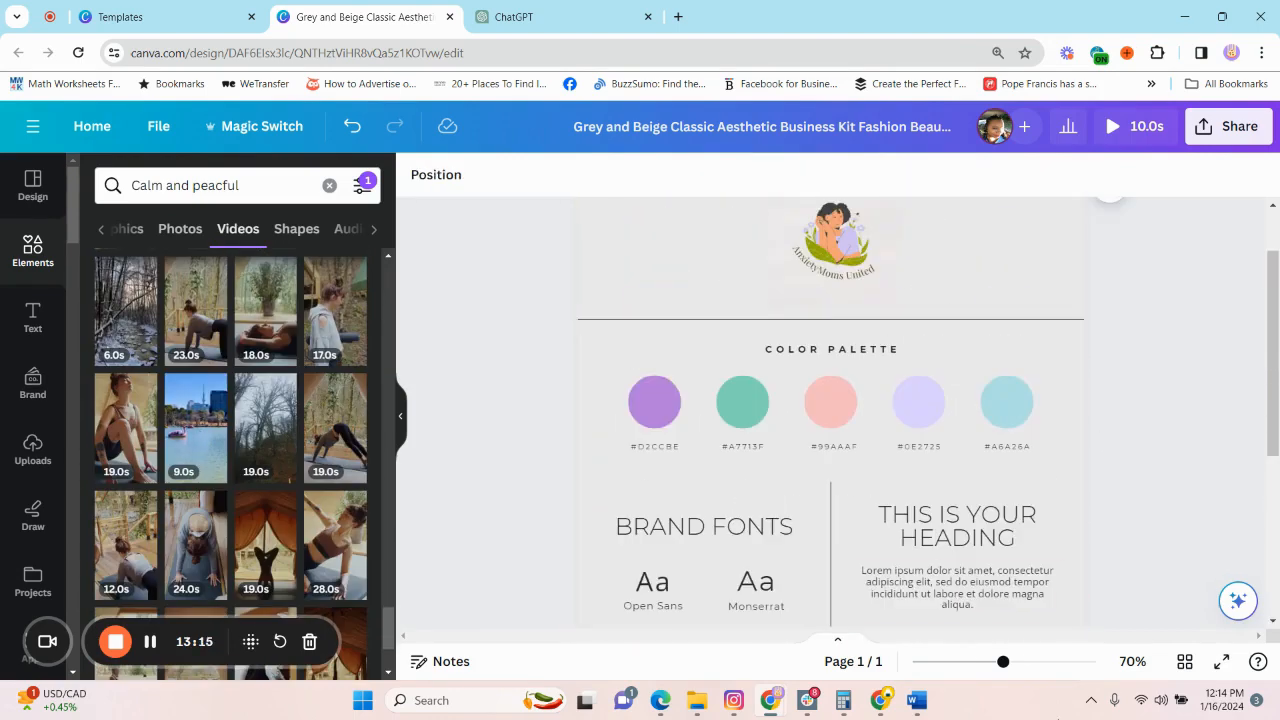
left_click_drag(1003, 662, 1005, 663)
scroll(983, 469, "down", 3)
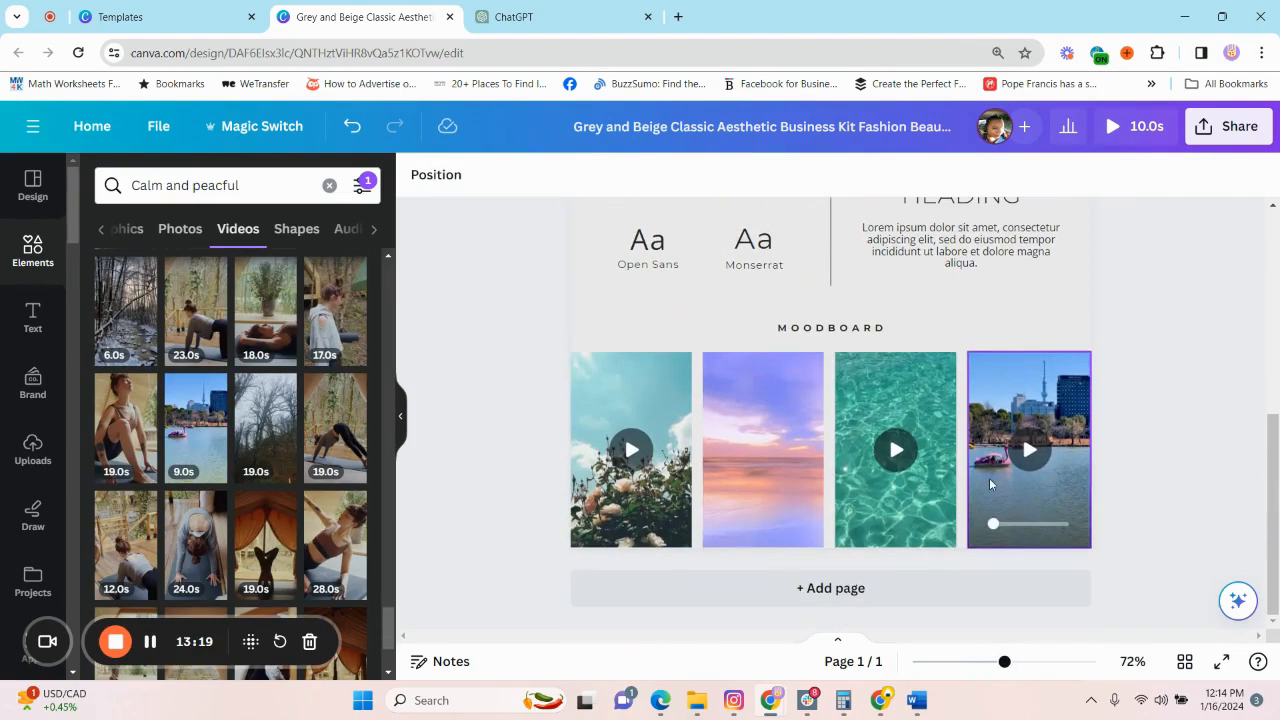
left_click_drag(1006, 663, 977, 668)
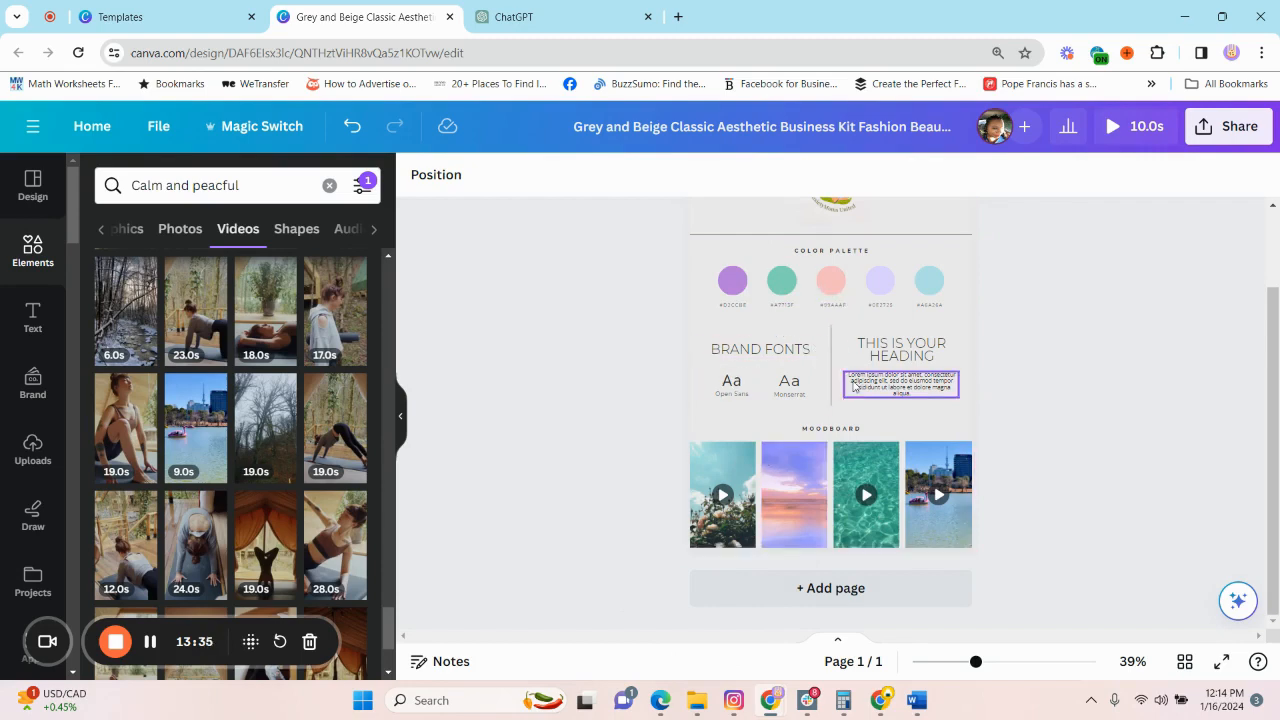
scroll(780, 390, "up", 2)
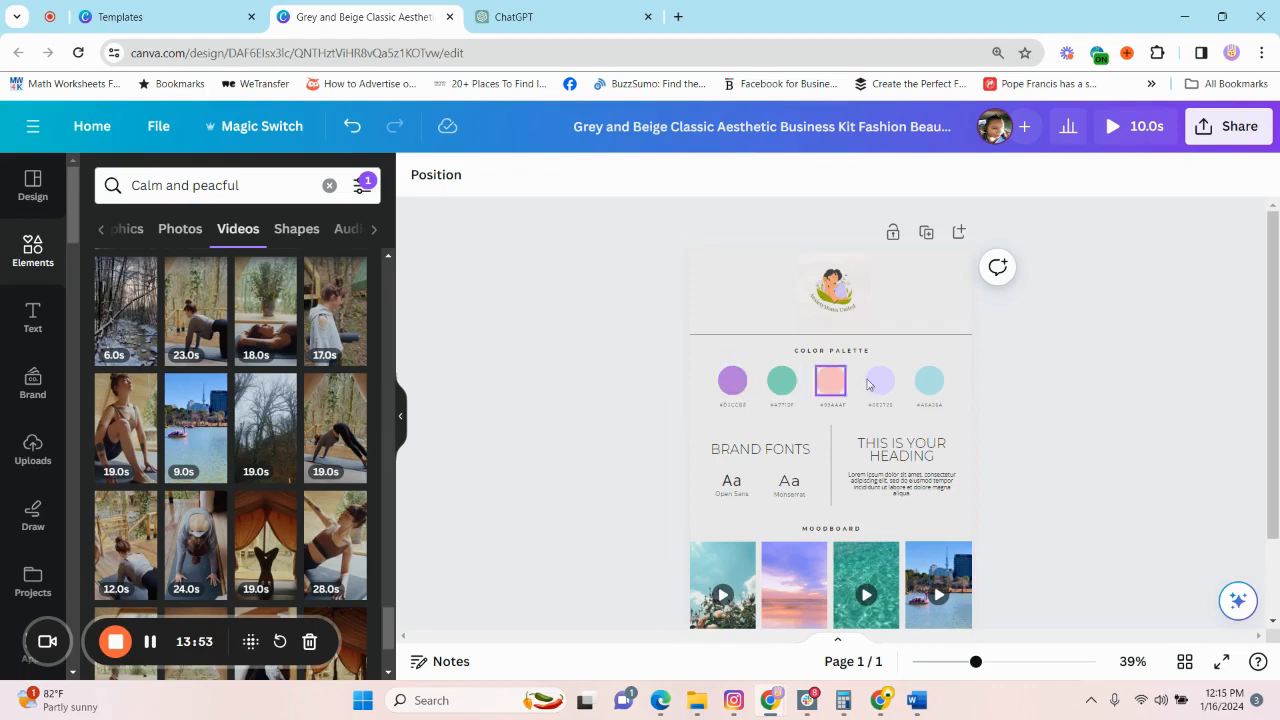
left_click(750, 408)
Copy the suggested hex codes from ChatGPT and label the first two palette circles #B57EDC and #7FD2B8.
left_click_drag(986, 667, 1023, 670)
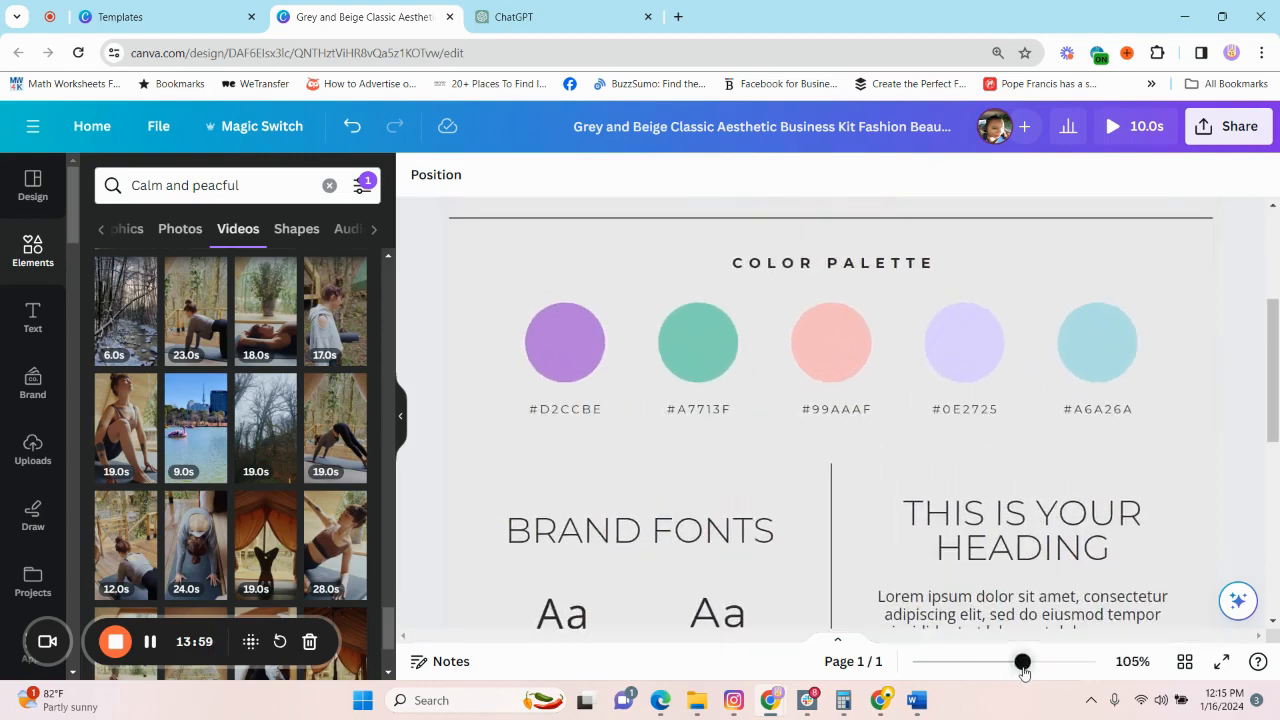
left_click(548, 17)
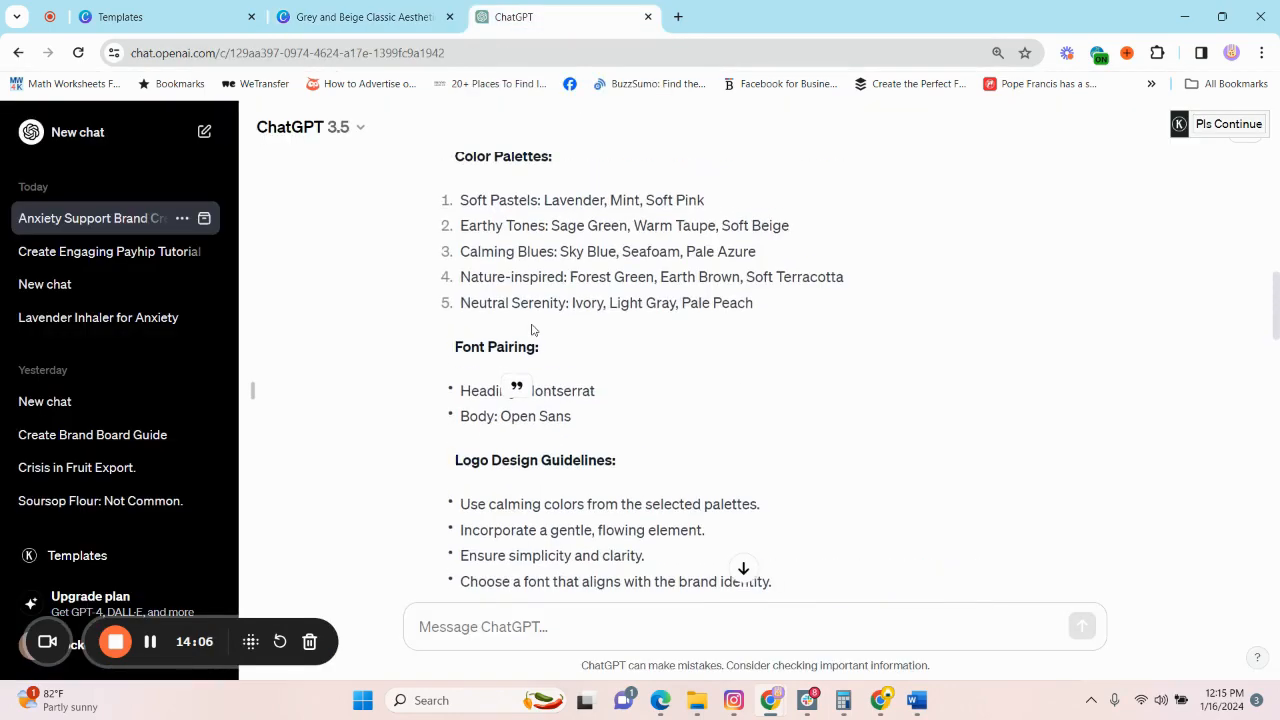
left_click_drag(592, 200, 559, 225)
left_click(365, 17)
type("#B57EDC")
left_click(548, 17)
left_click(365, 17)
type("#7FD2B8")
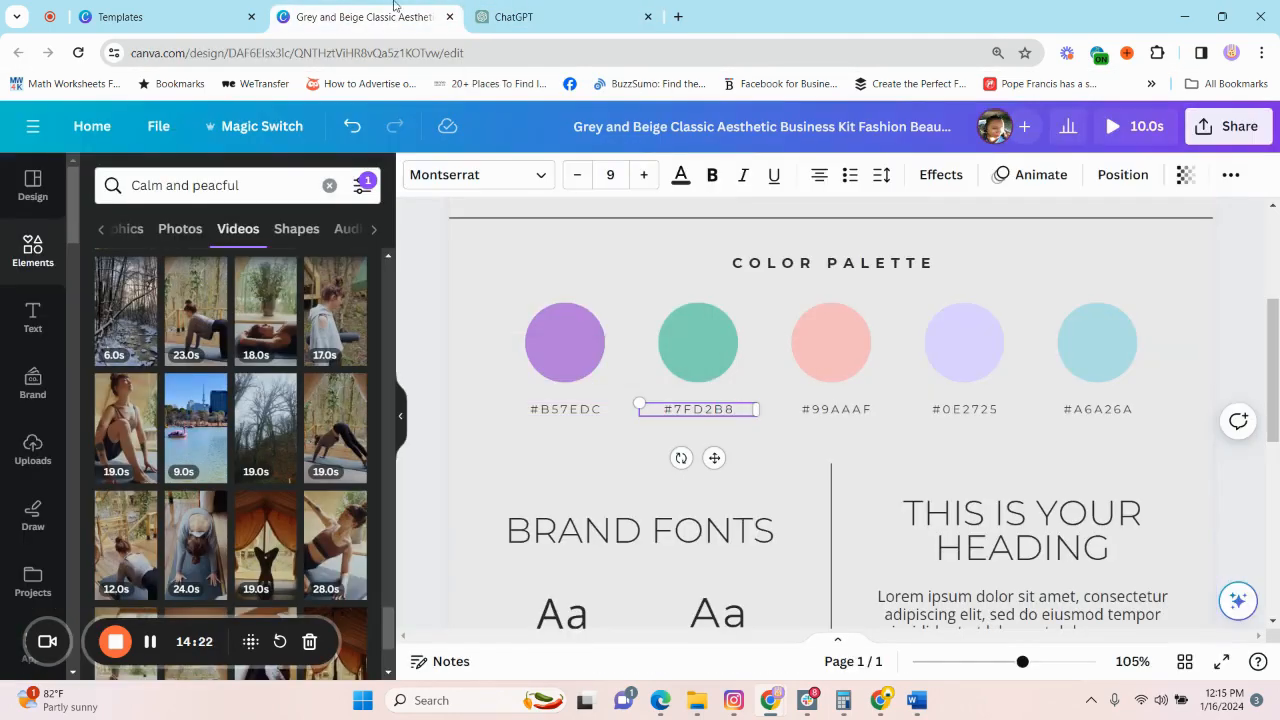
Copy the pink shade's hex code from ChatGPT and label the third palette circle #DBC2B2.
left_click(548, 17)
left_click_drag(534, 391, 597, 391)
left_click(365, 17)
type("#DBC2B2")
Label the fourth palette circle #DCD0FF and the fifth #B0E0E6 with the hex codes copied from ChatGPT.
left_click(548, 17)
mouse_move(614, 446)
left_mouse_down()
mouse_move(560, 446)
mouse_move(530, 471)
left_mouse_up()
key("ctrl+c")
left_click(365, 17)
double_click(965, 409)
type("#B0E0E6")
double_click(1073, 411)
type("#B0E0E6")
left_click(548, 17)
left_click(365, 17)
double_click(965, 409)
key("ctrl+v")
Change the brand board's page background to the white swatch of the Sweeter Love palette.
scroll(929, 580, "down", 4)
scroll(929, 580, "up", 7)
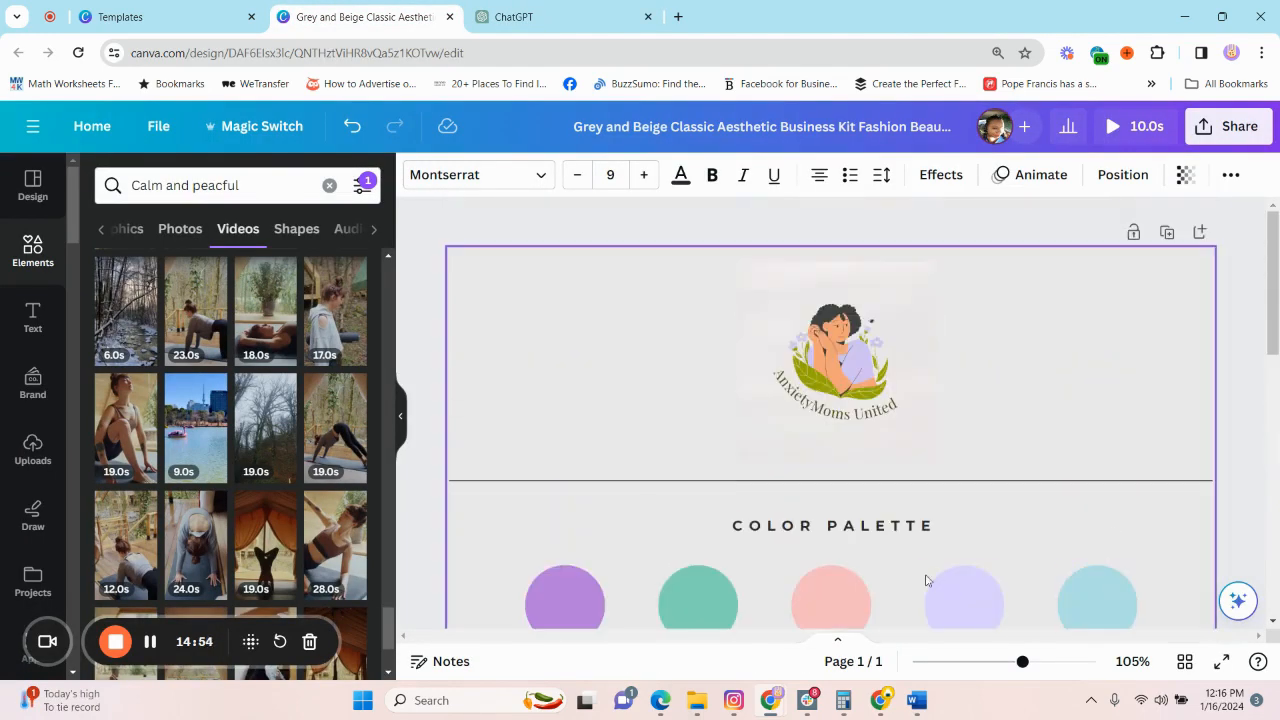
left_click_drag(1023, 659, 1001, 661)
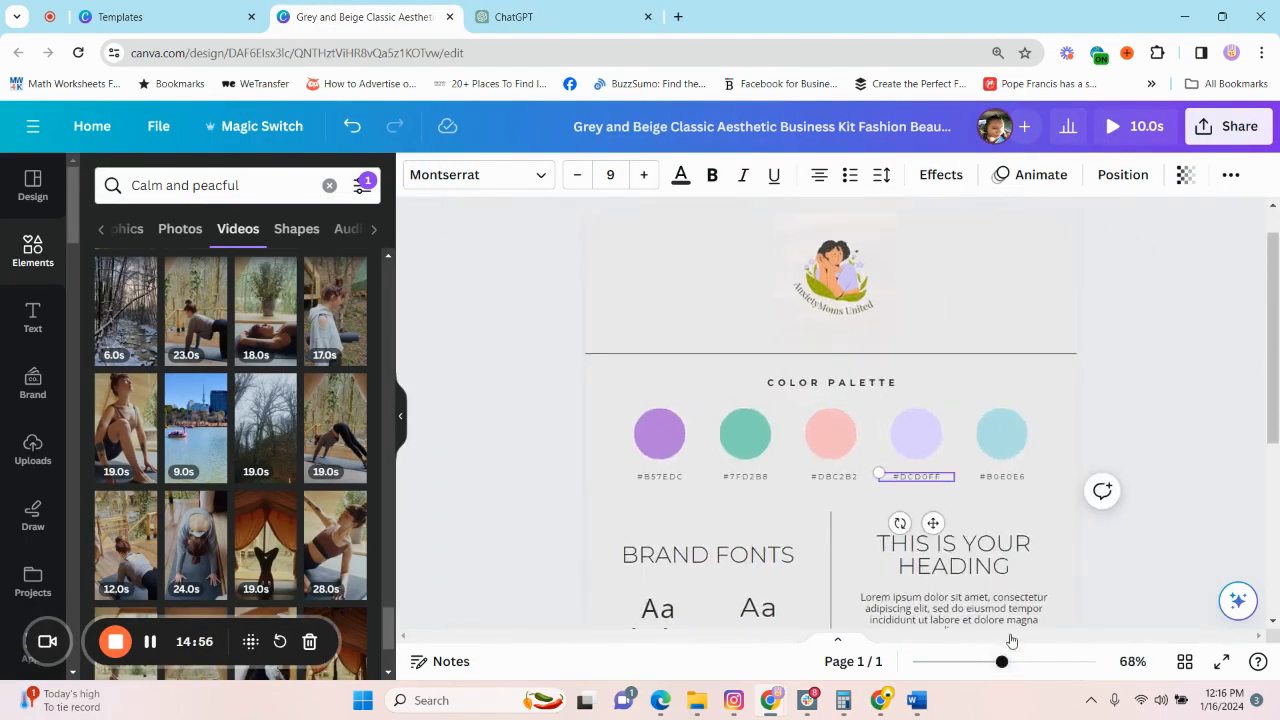
left_click(1066, 300)
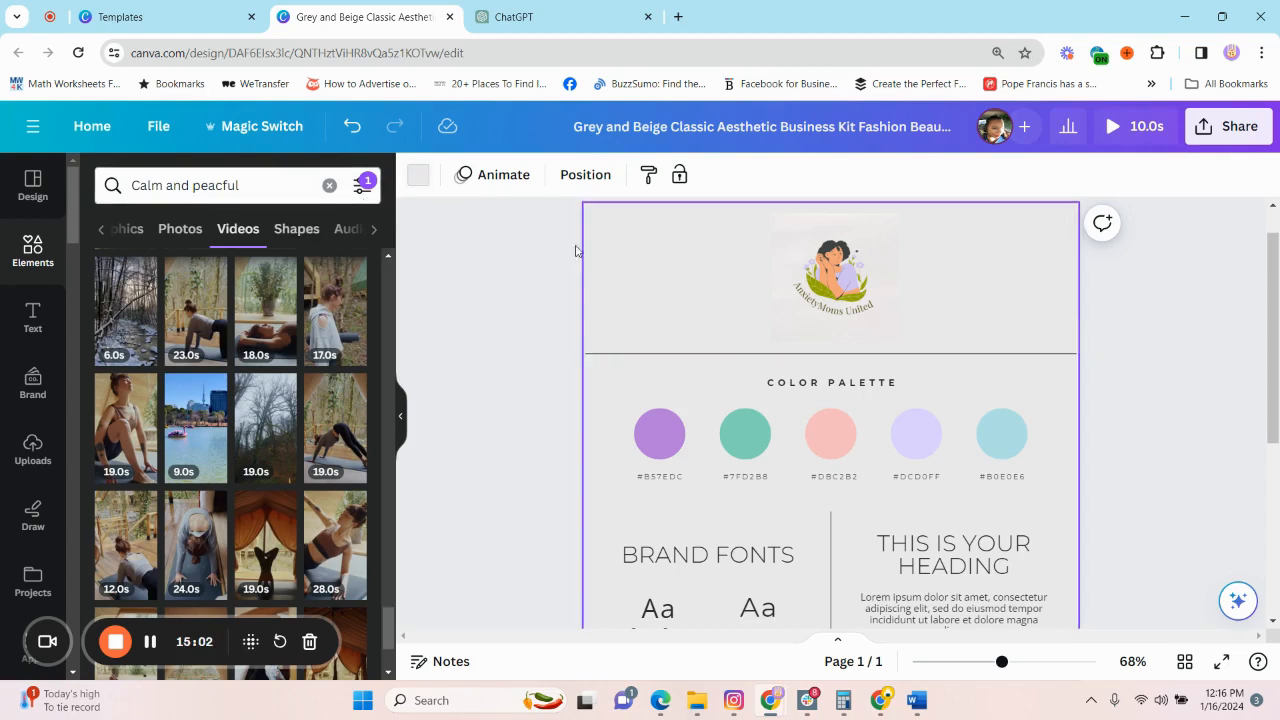
left_click(418, 175)
scroll(306, 477, "down", 3)
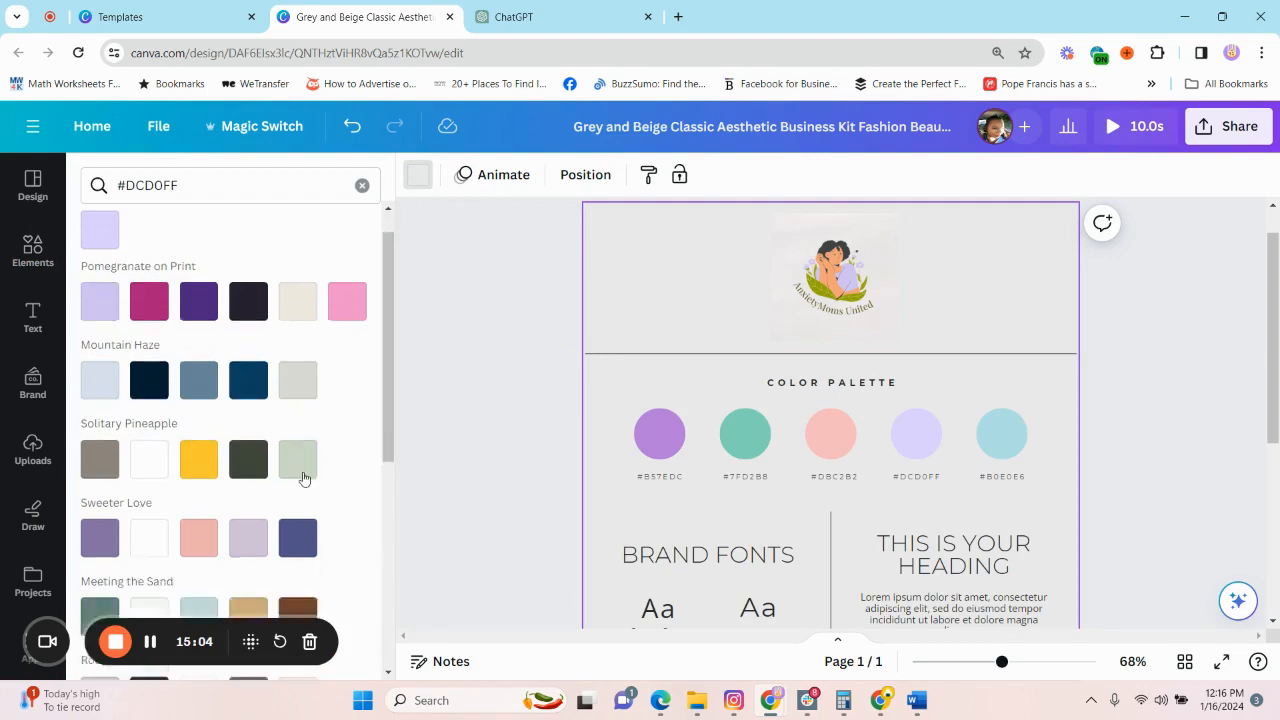
left_click(141, 318)
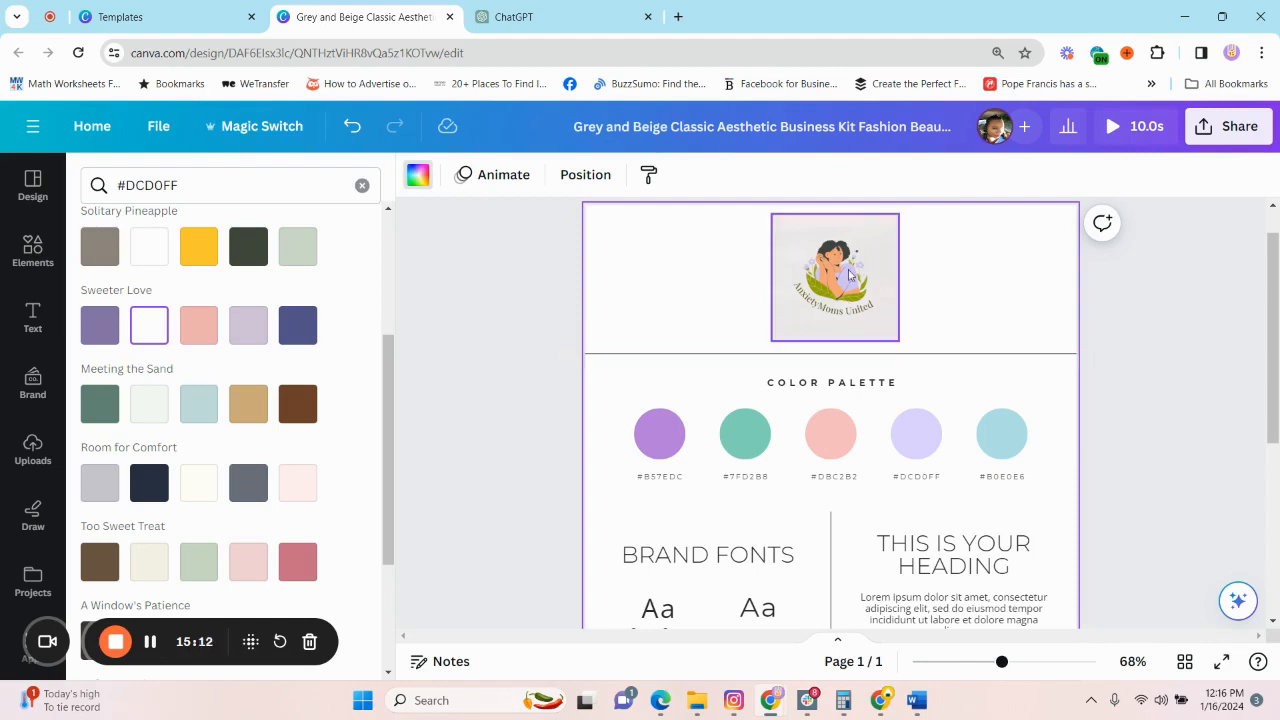
Go back to the Canva home page and open the Green Floral Herb Health Organic Logo design.
left_click(149, 20)
left_click(1245, 132)
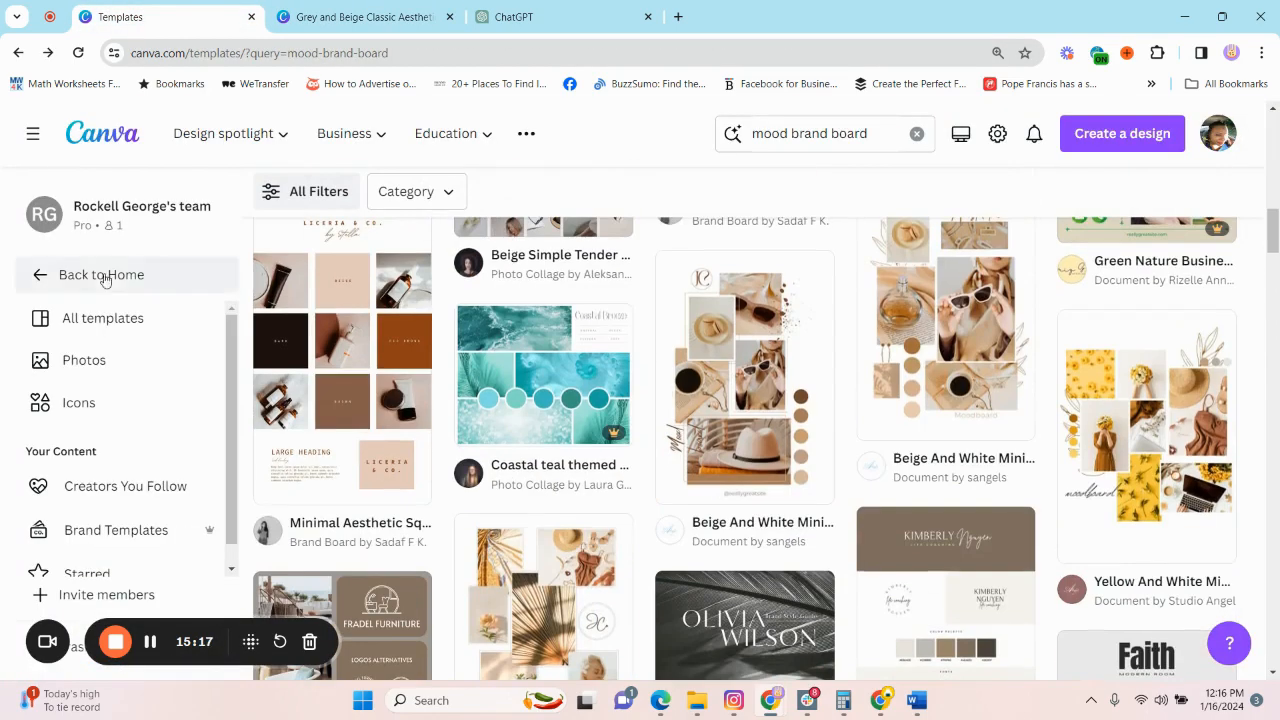
left_click(106, 278)
scroll(847, 463, "down", 5)
left_click(811, 453)
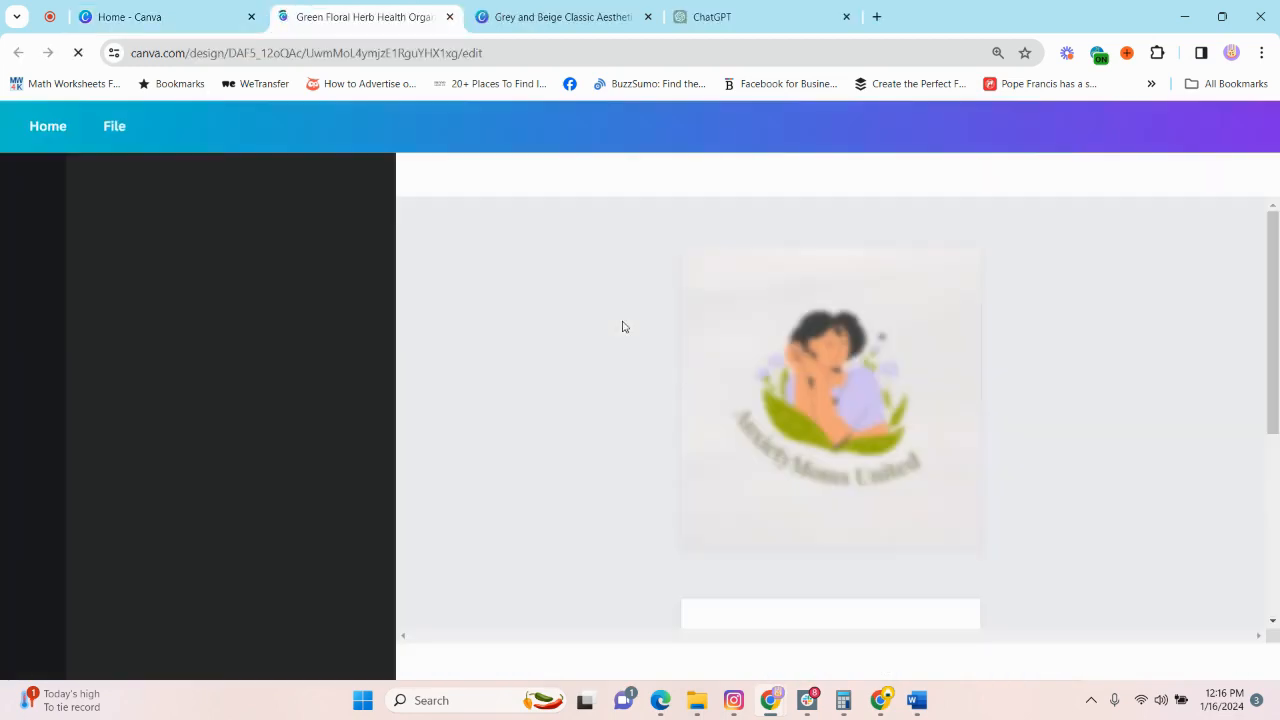
Recolor the logo illustration on page 1, changing its lavender parts to #B57EDC and its green leaves to #7FD2B8, copied from the brand board.
left_click(852, 405)
left_click(845, 390)
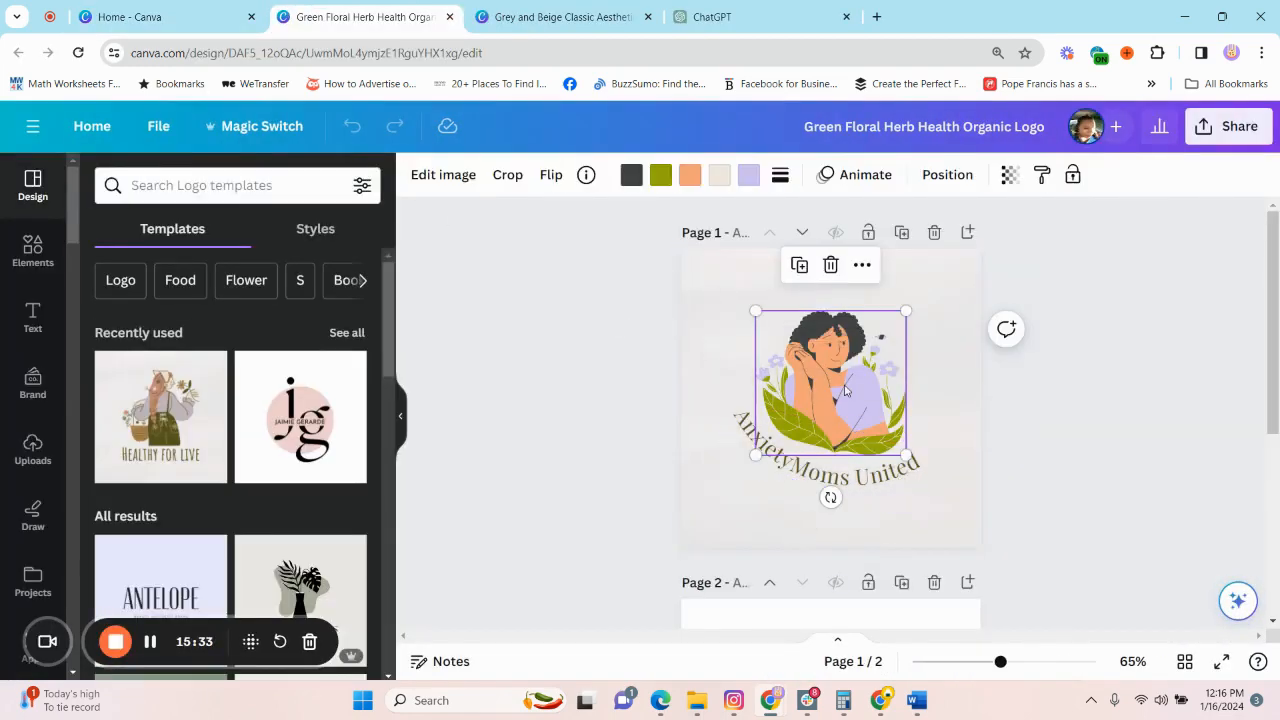
left_click(749, 177)
left_click(526, 22)
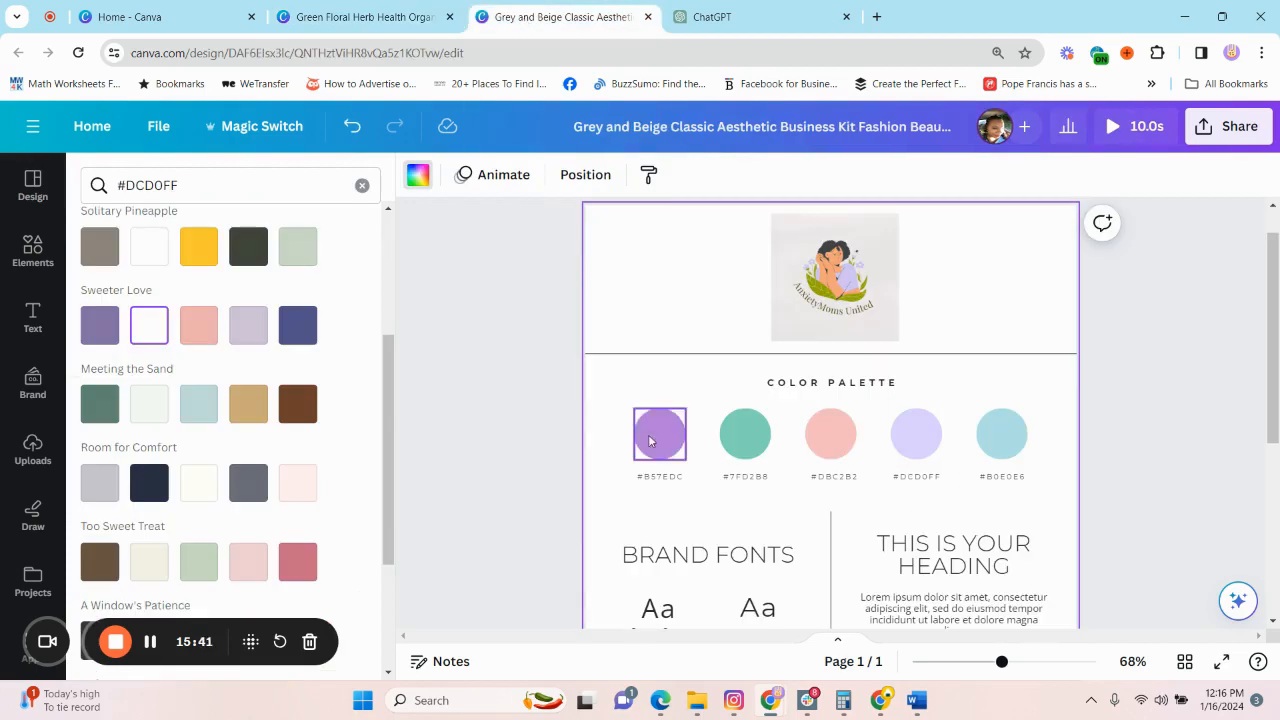
double_click(652, 477)
key("ctrl+c")
left_click(375, 17)
left_click(214, 185)
key("ctrl+v")
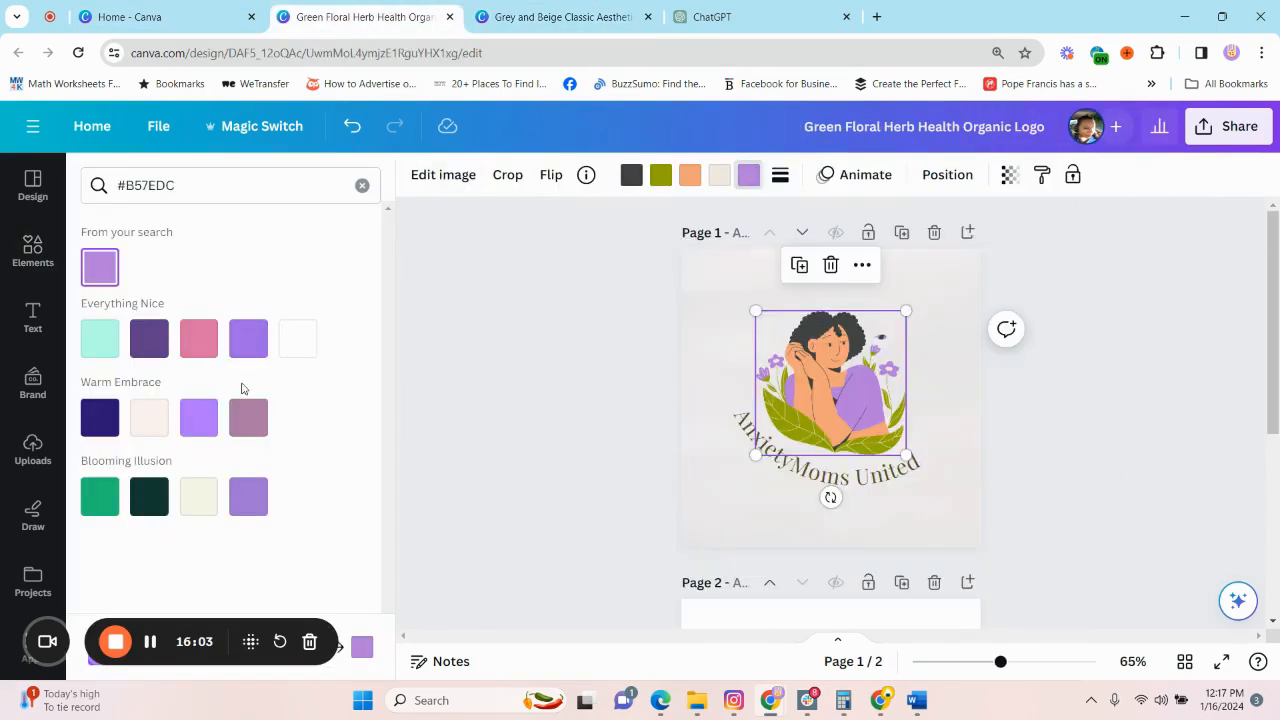
key("ctrl+v")
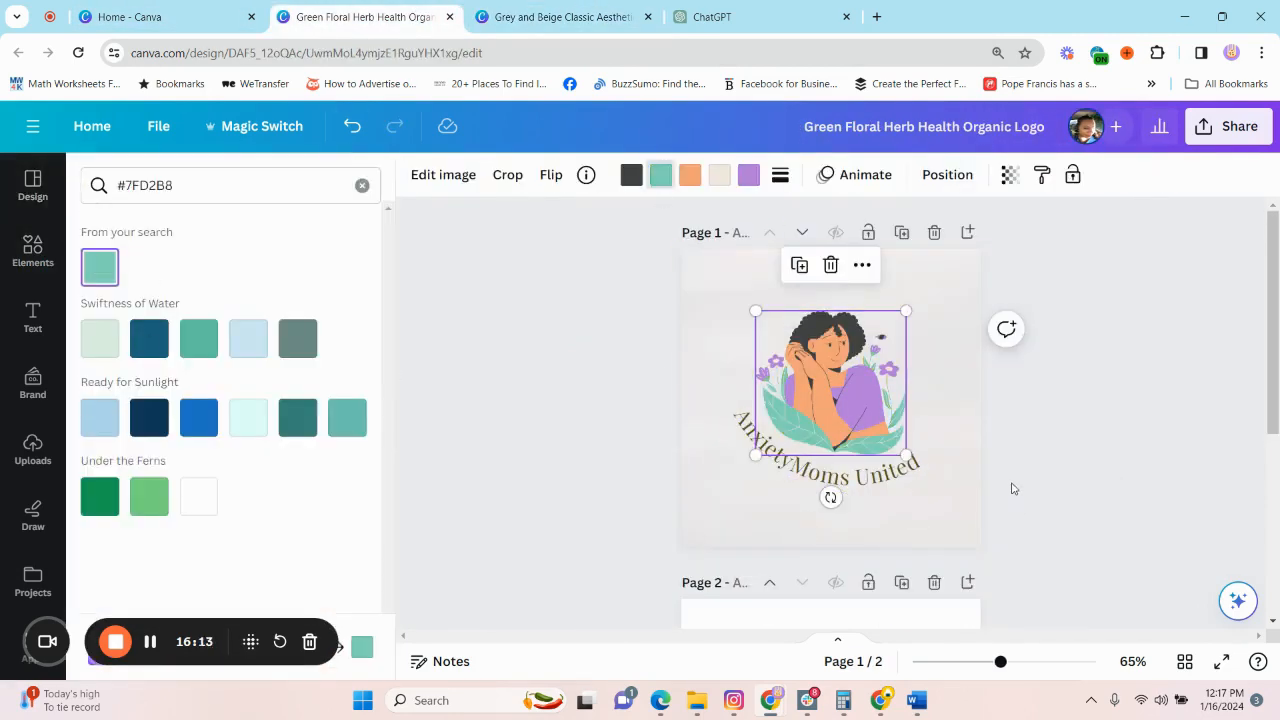
Recolor the curved "AnxietyMoms United" text on page 1 of the logo design to black.
left_click(565, 17)
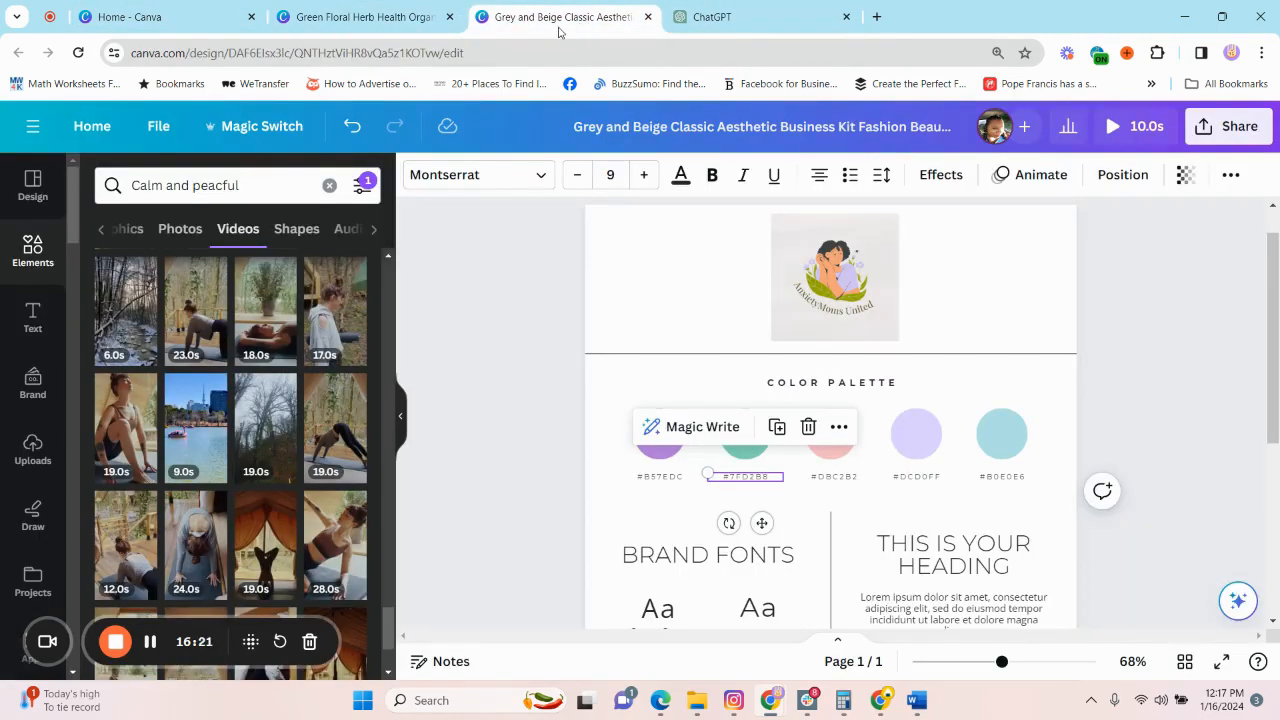
left_click(366, 17)
left_click(565, 17)
left_click(400, 18)
left_click(828, 478)
left_click(681, 175)
scroll(257, 492, "down", 5)
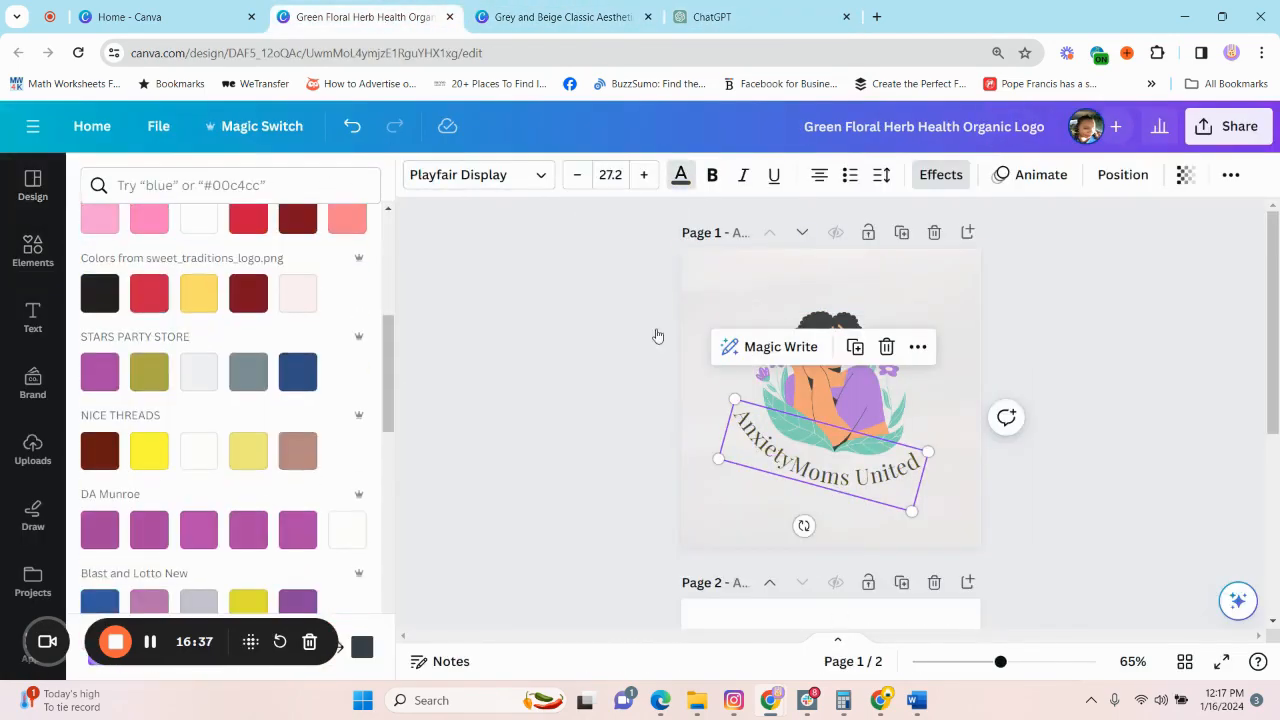
left_click(100, 293)
left_click(1040, 554)
Delete the old illustration and curved text from page 2 of the logo design.
scroll(1040, 554, "down", 3)
left_click_drag(720, 397, 920, 634)
key("Delete")
scroll(752, 289, "up", 3)
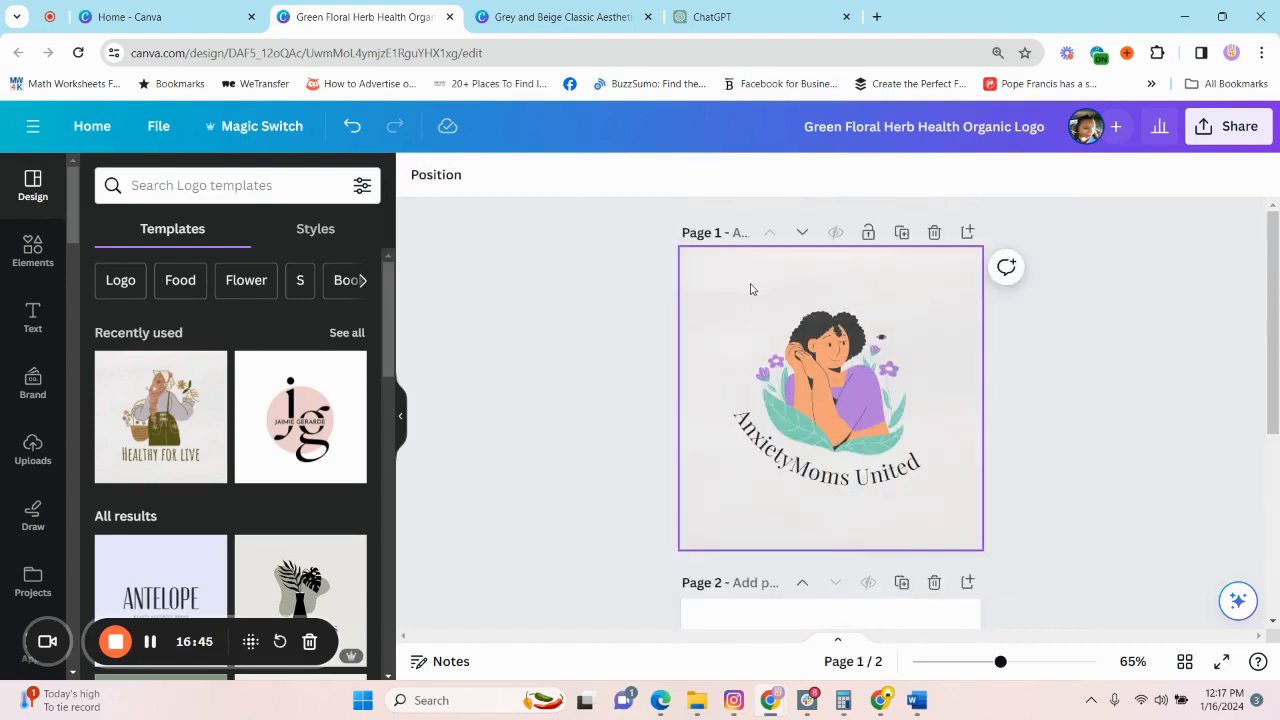
left_click_drag(751, 286, 922, 524)
scroll(978, 524, "down", 3)
left_click(860, 420)
key("ctrl+v")
left_click(352, 127)
Copy the recolored illustration and curved text from page 1 onto the white page 2.
scroll(740, 306, "up", 3)
left_click(740, 304)
left_click_drag(738, 294, 914, 520)
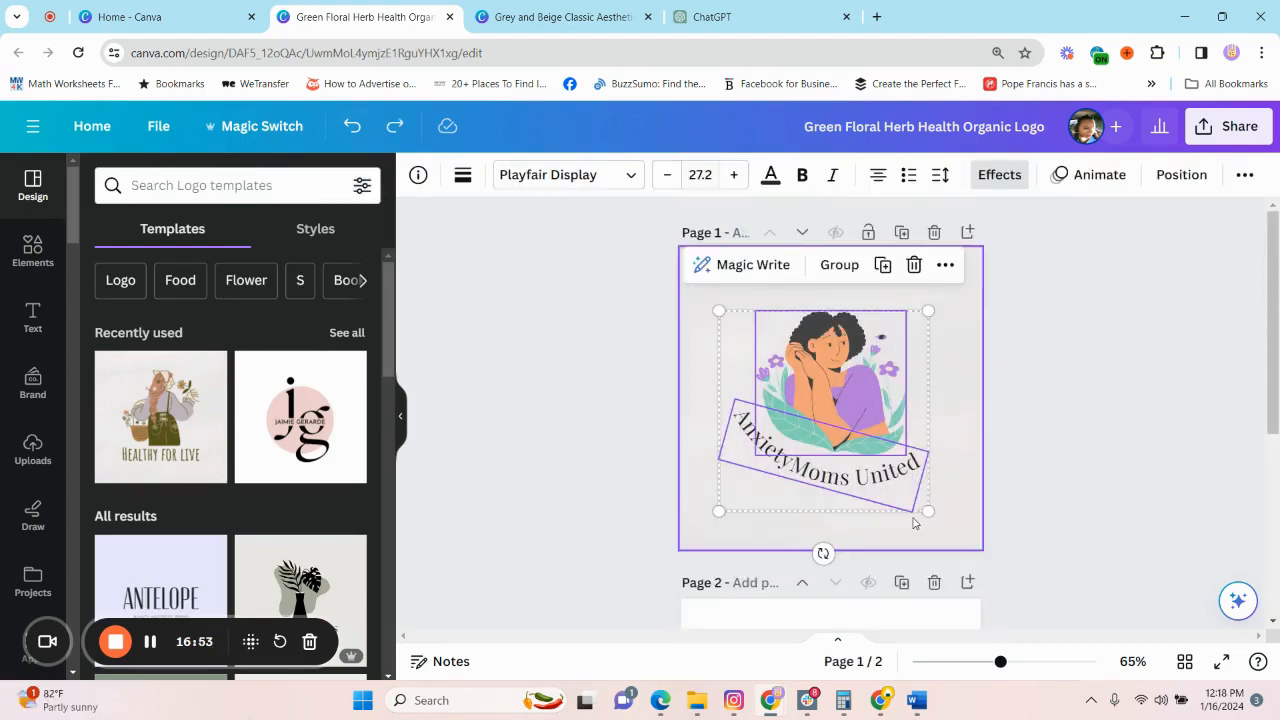
key("ctrl+c")
scroll(811, 366, "down", 3)
key("ctrl+v")
scroll(977, 420, "up", 2)
scroll(977, 420, "down", 2)
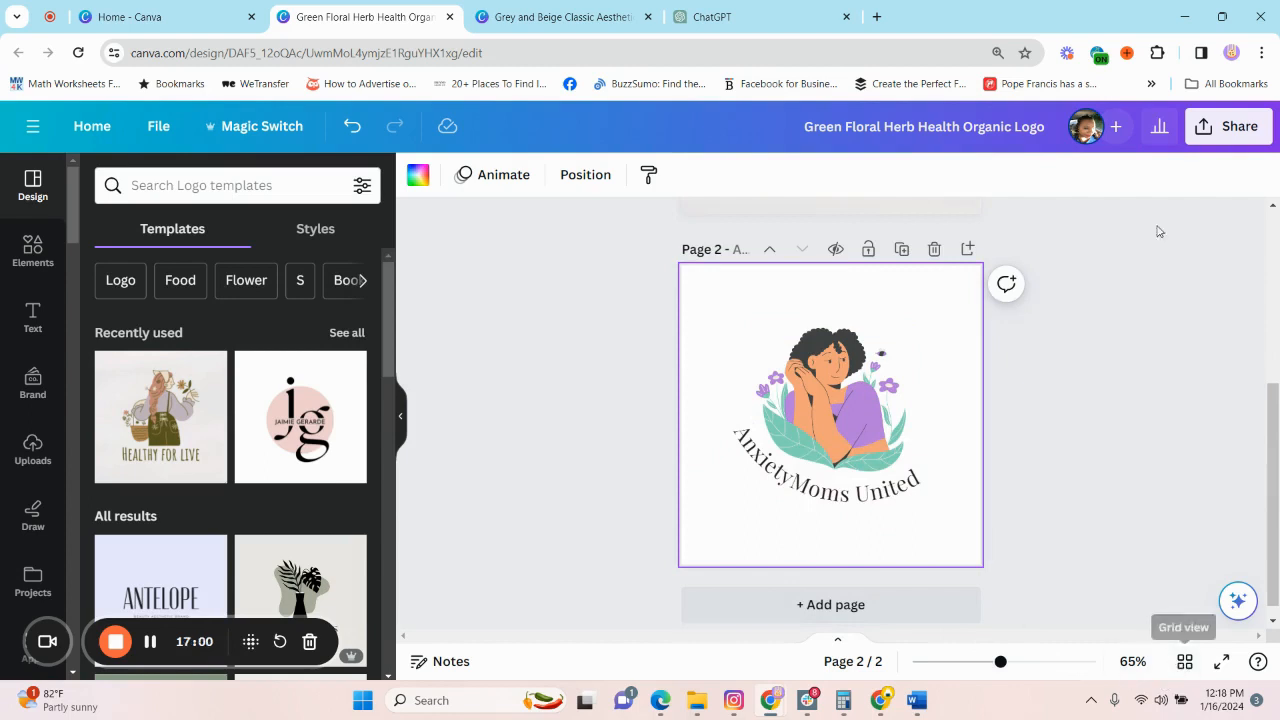
Download the logo design to the Documents folder as the zip "Green Floral Herb Health Organic Logo" and extract it.
left_click(1214, 128)
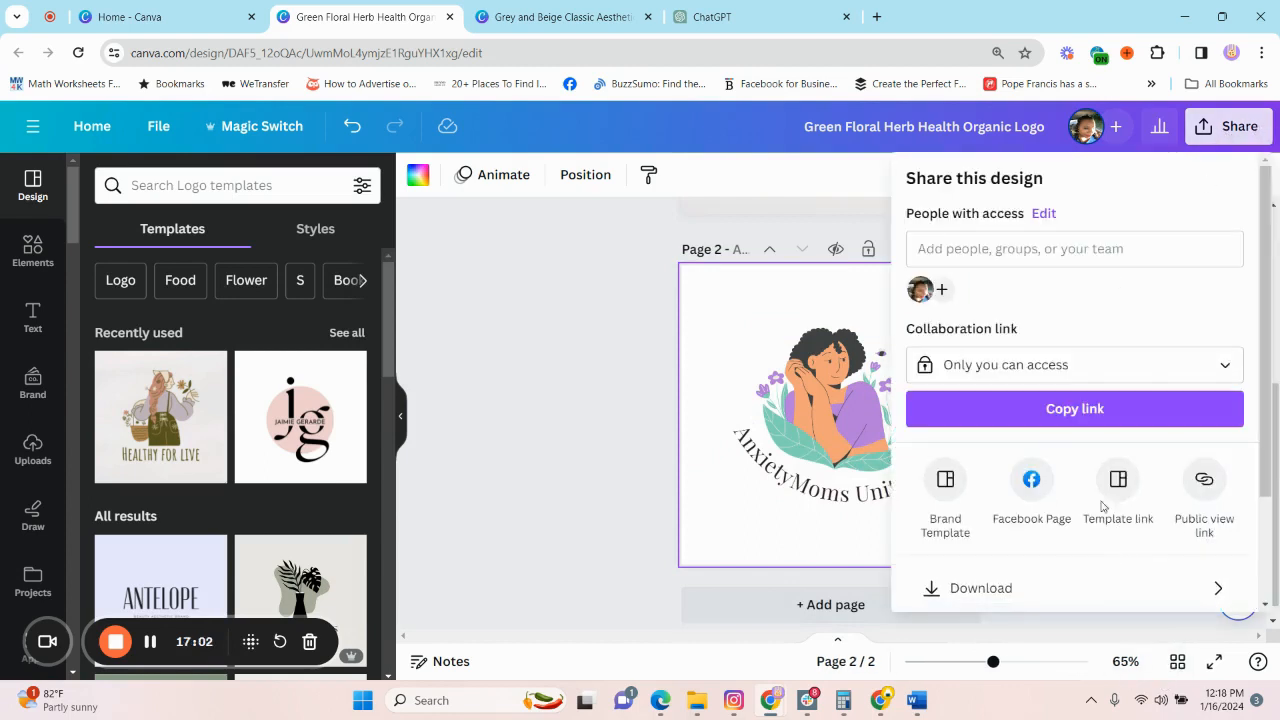
left_click(1020, 589)
left_click(1075, 251)
left_click(1000, 366)
left_click(1119, 545)
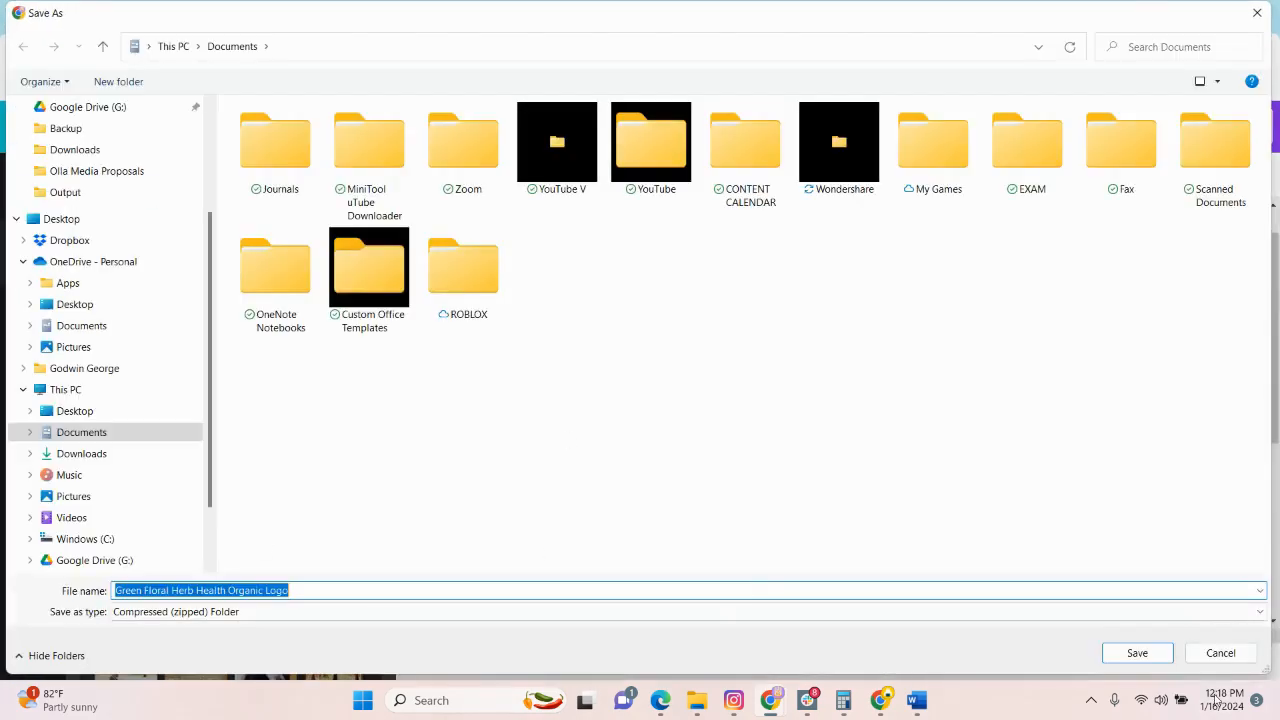
left_click(1137, 653)
left_click(697, 700)
left_click(618, 244)
right_click(620, 244)
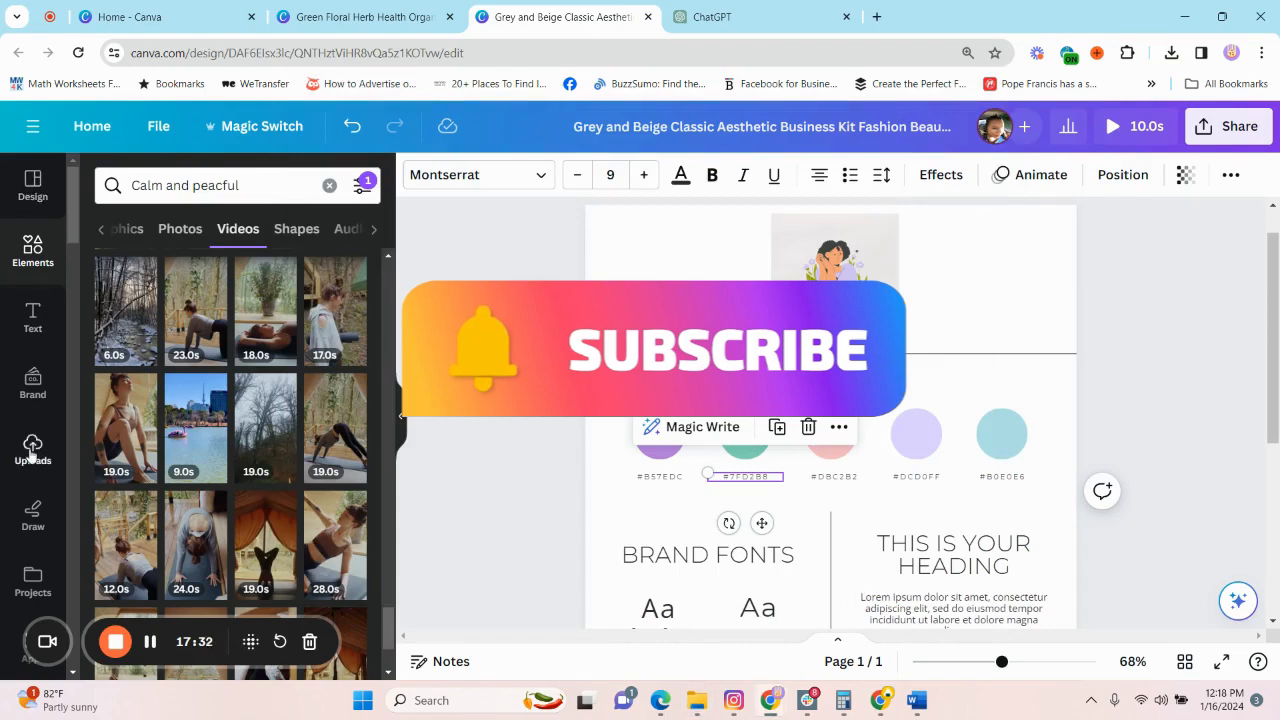
Upload the two recolored logo images from the Documents folder into the brand board design's uploads.
left_click(32, 455)
left_click(220, 235)
left_click(1160, 628)
left_click(1137, 654)
scroll(685, 428, "down", 7)
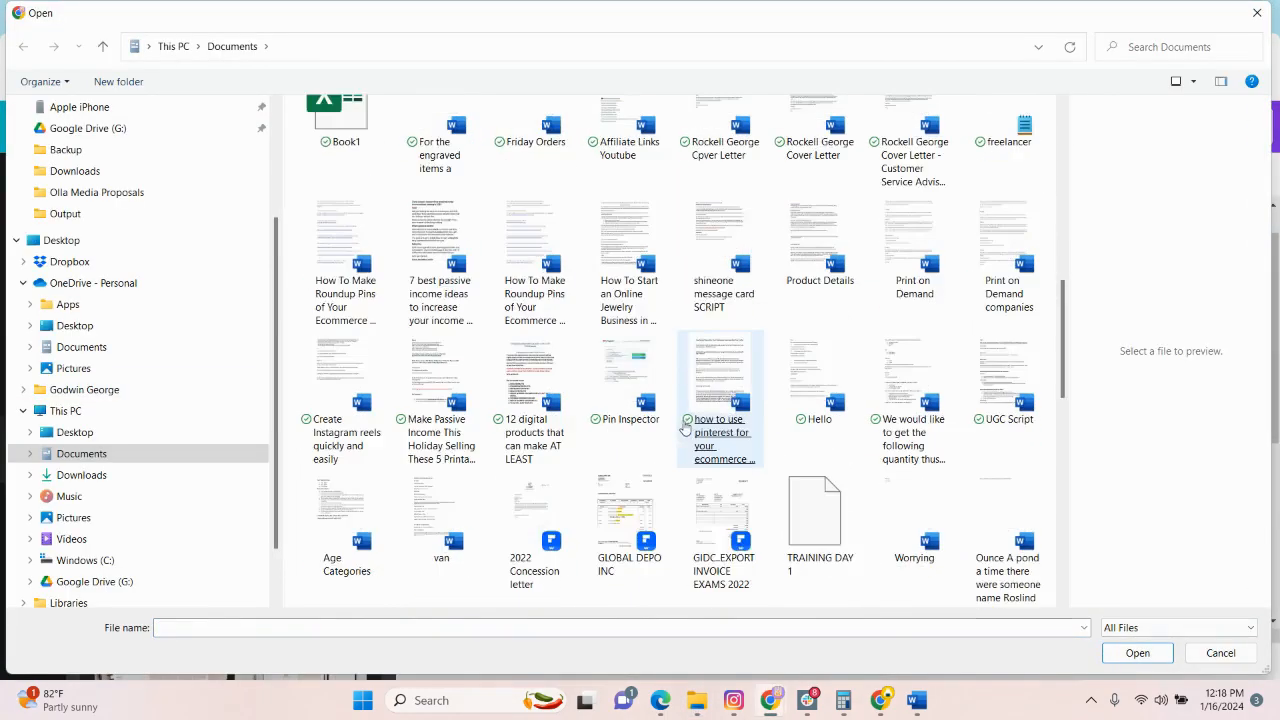
scroll(686, 428, "down", 7)
left_click(1006, 302)
left_click_drag(298, 212, 488, 132)
left_click(1137, 653)
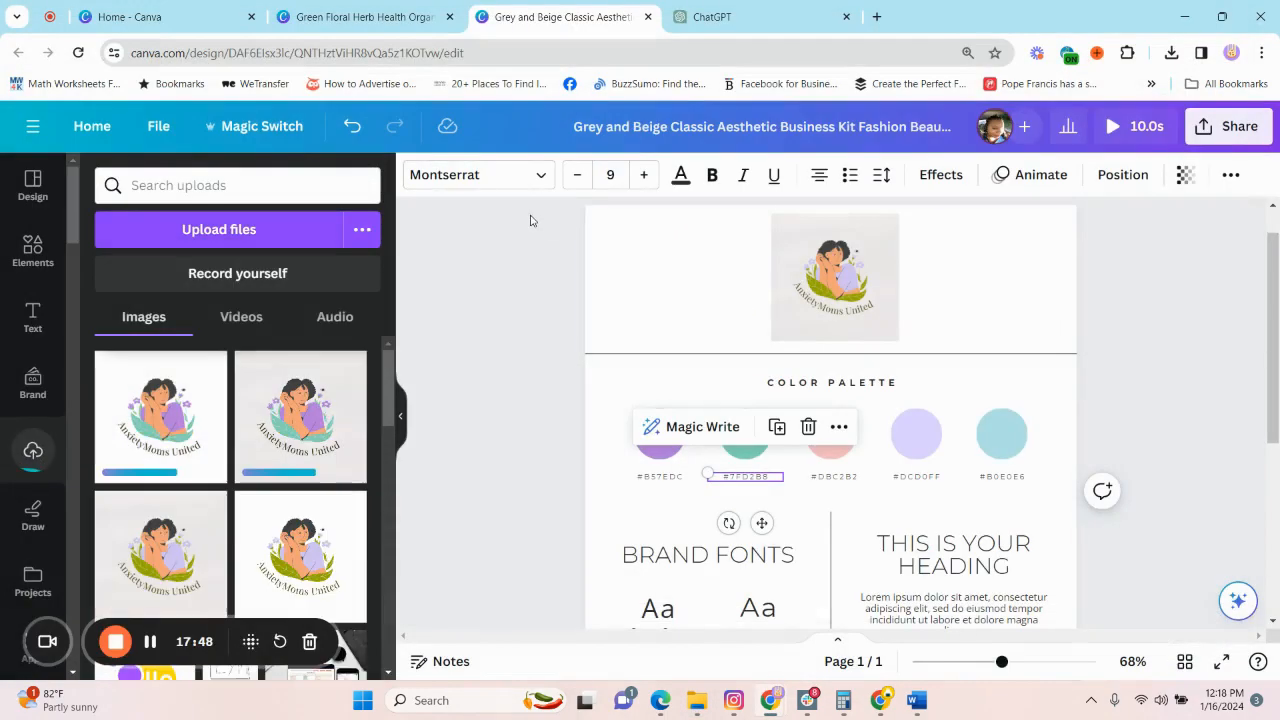
Remove the old logo from the header of the brand board.
left_click(723, 214)
left_click(866, 296)
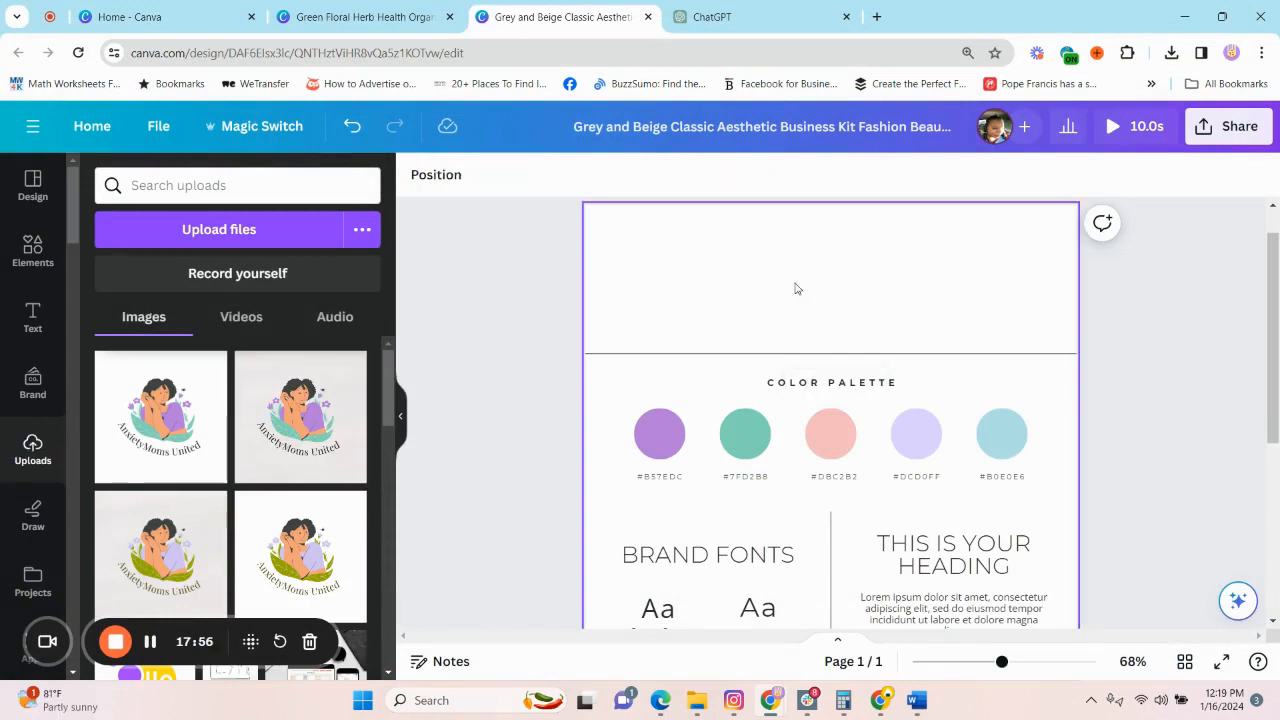
left_click(300, 420)
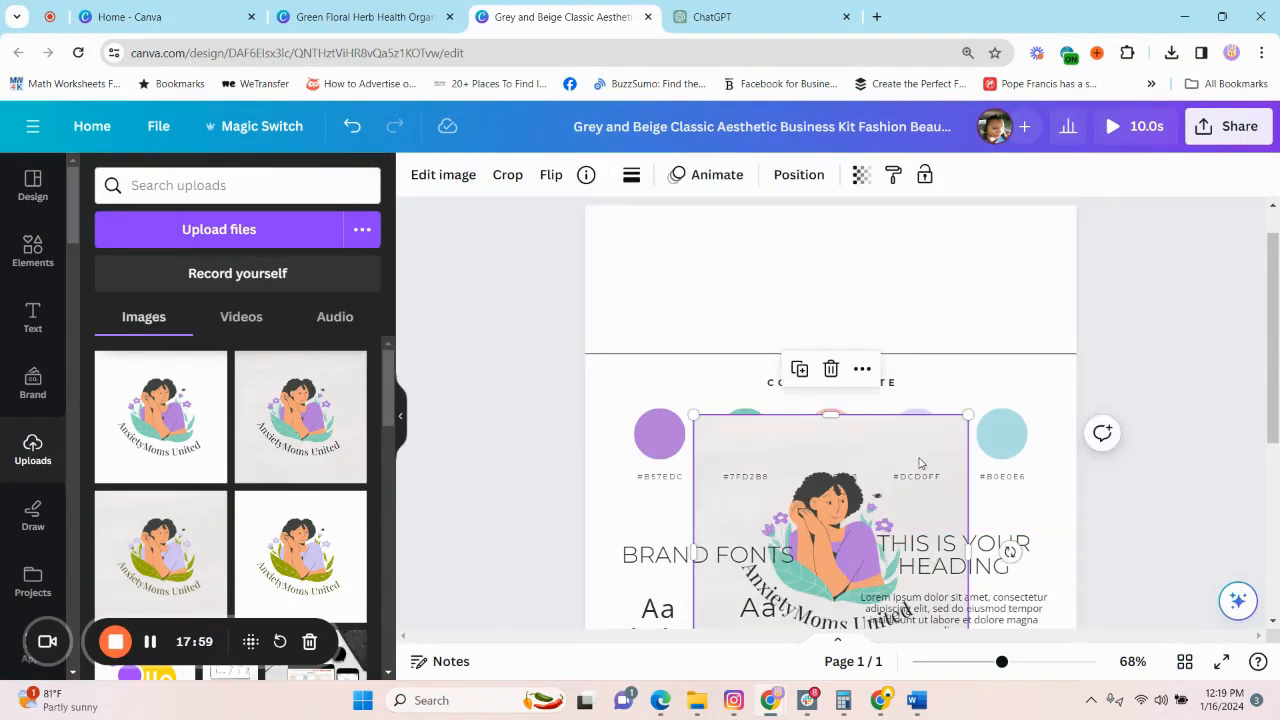
left_click_drag(920, 420, 930, 292)
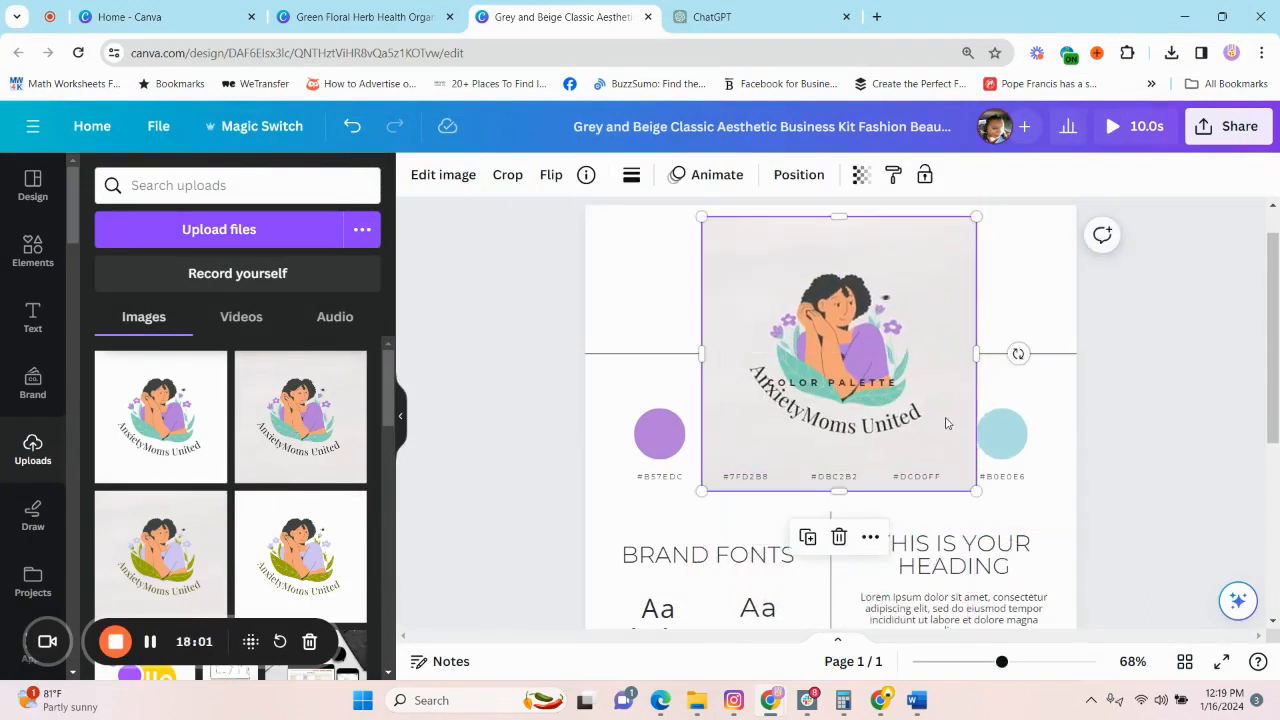
key("Delete")
Add the recolored logo with the white background and shrink it to fit the header above the color palette.
left_click(192, 458)
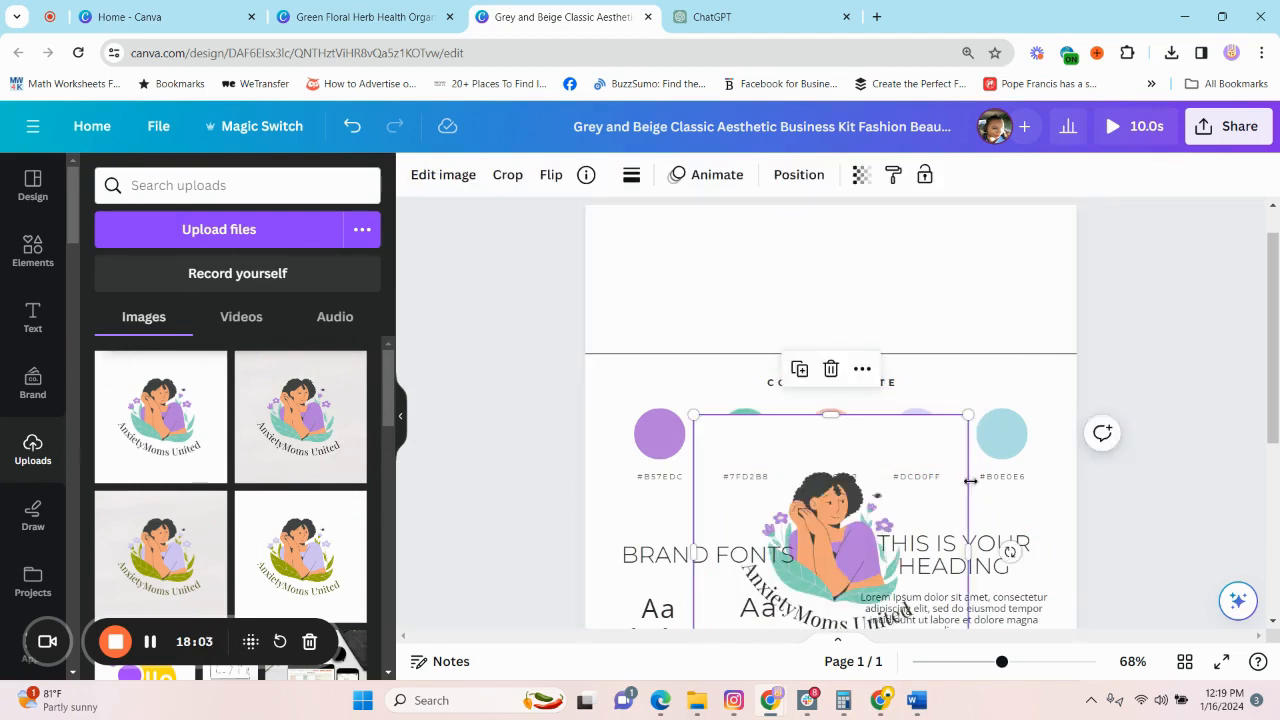
left_click_drag(937, 453, 970, 233)
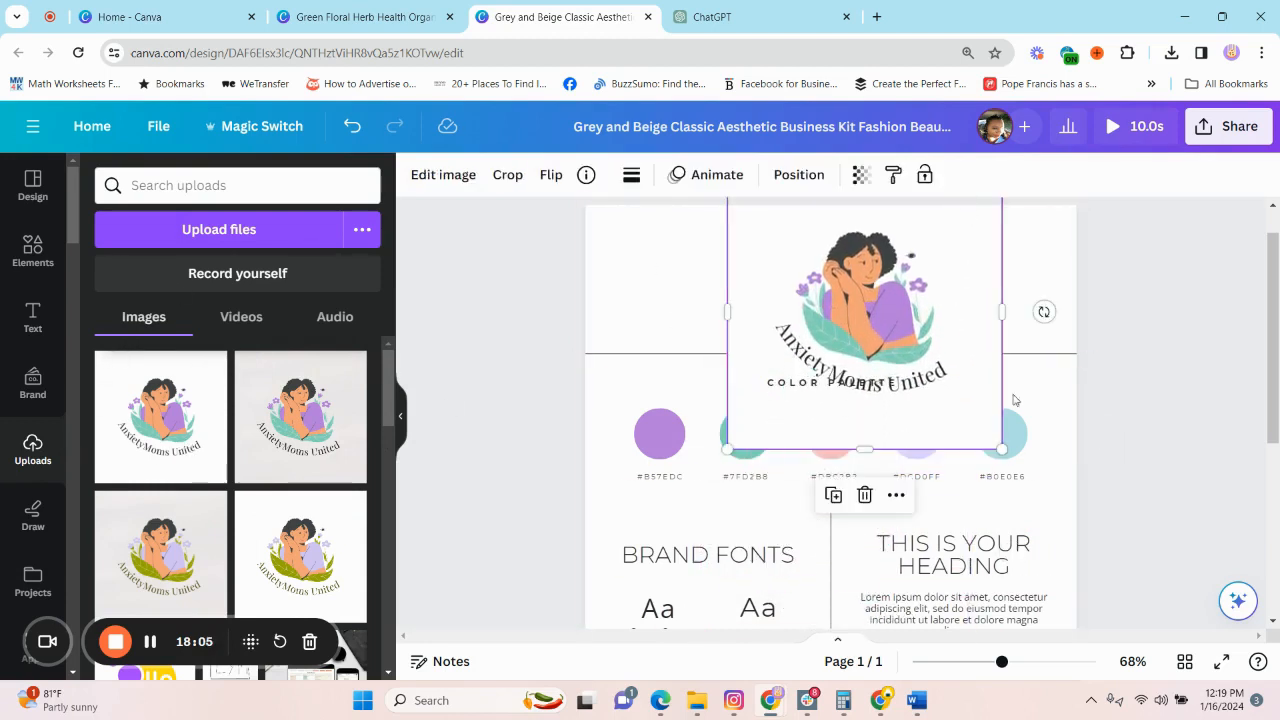
left_click_drag(1012, 458, 840, 288)
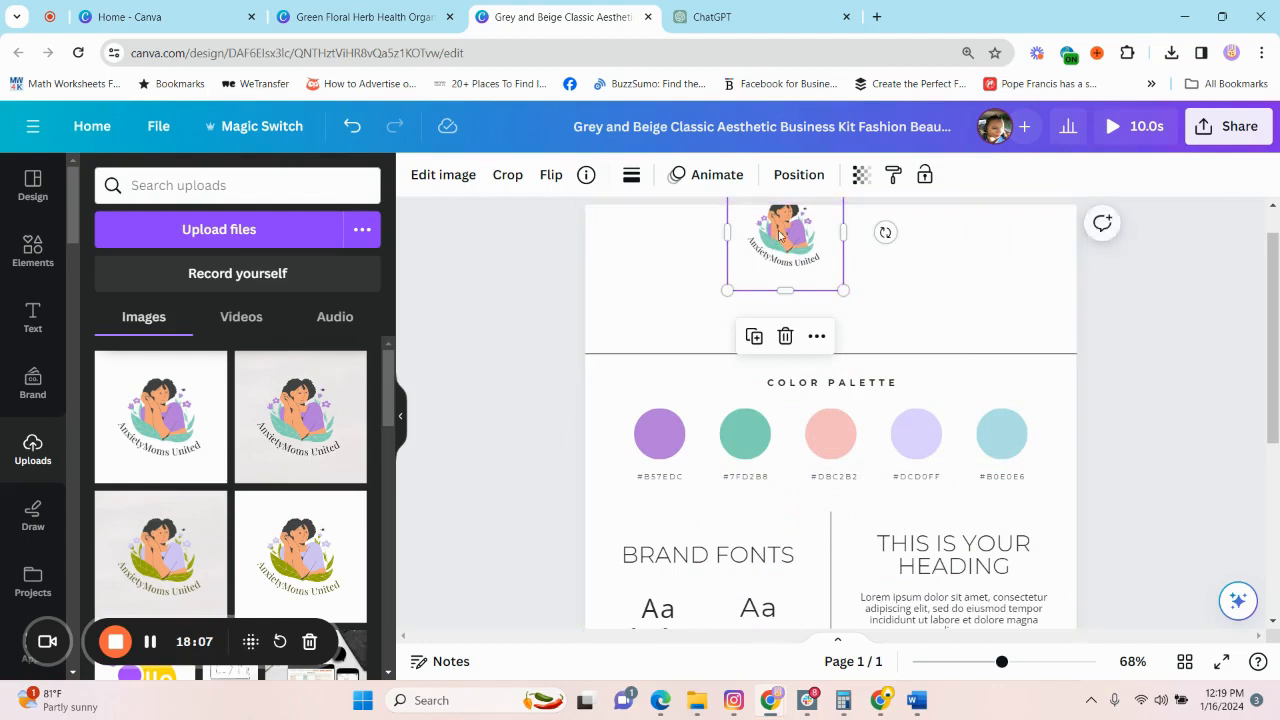
left_click_drag(780, 237, 836, 287)
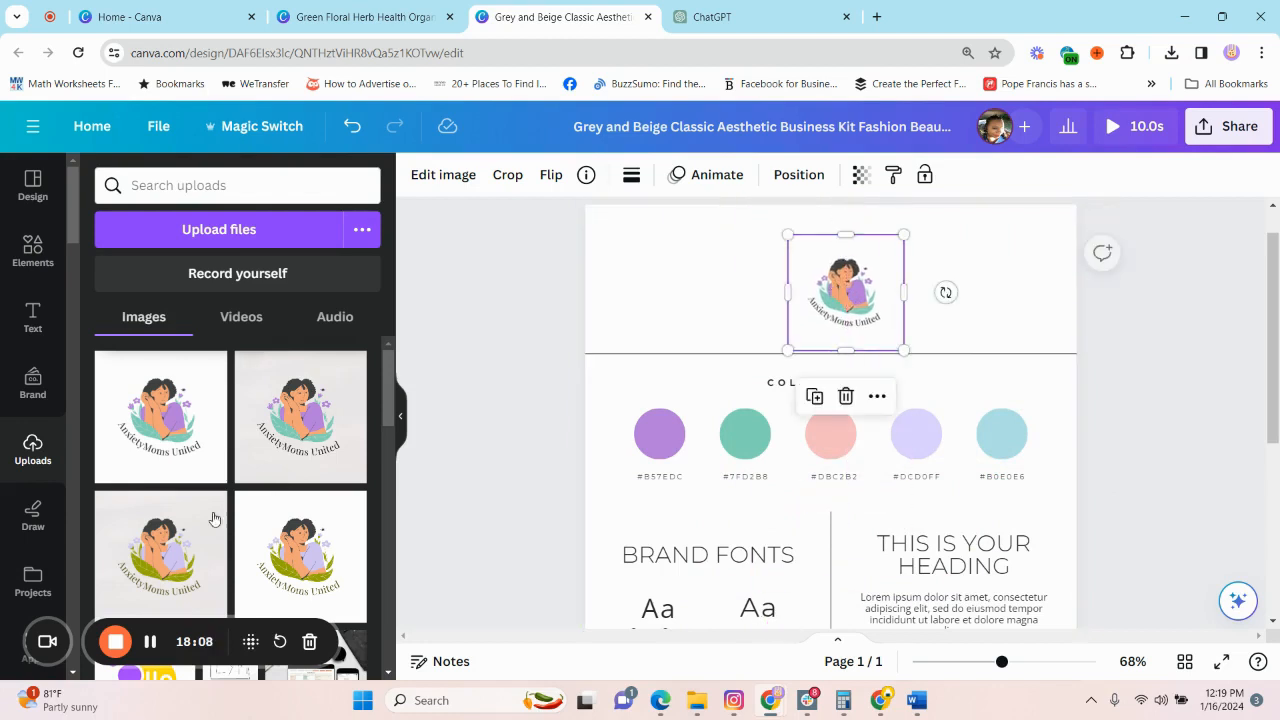
left_click(313, 557)
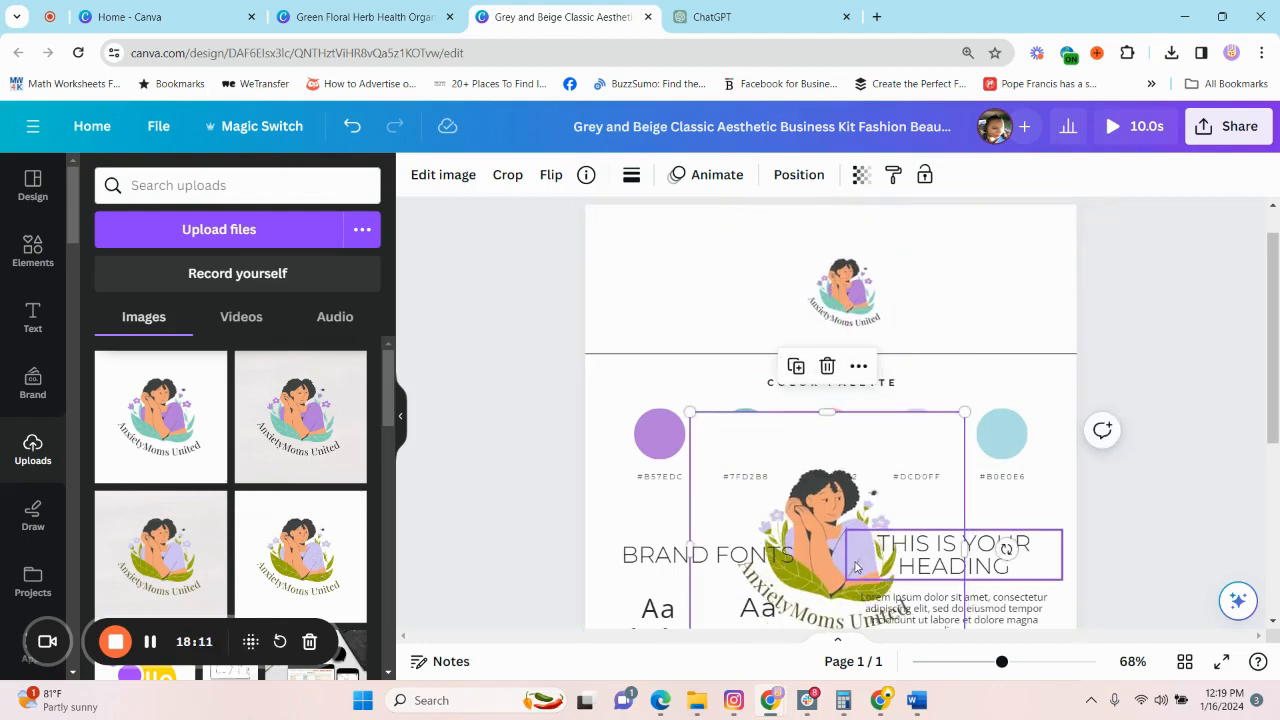
left_click_drag(836, 565, 750, 450)
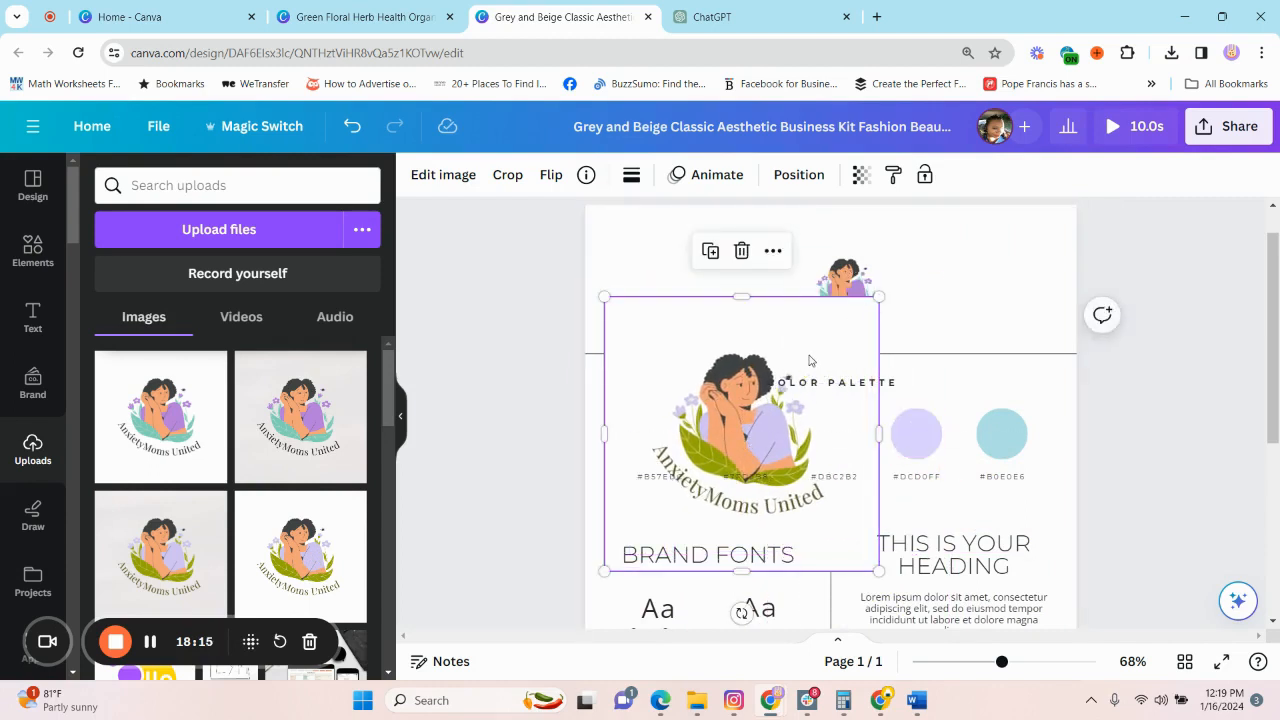
key("Delete")
Center the new logo horizontally above the Color Palette heading and deselect it.
left_click_drag(845, 293, 840, 296)
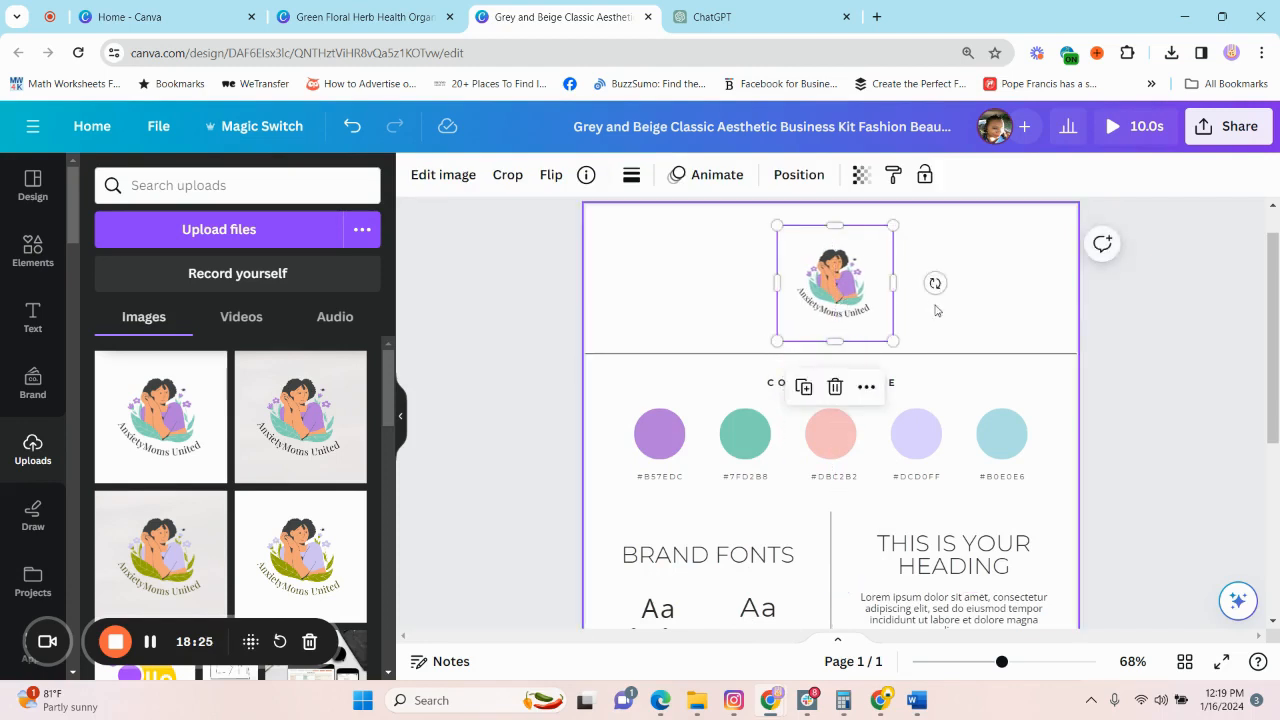
left_click(942, 318)
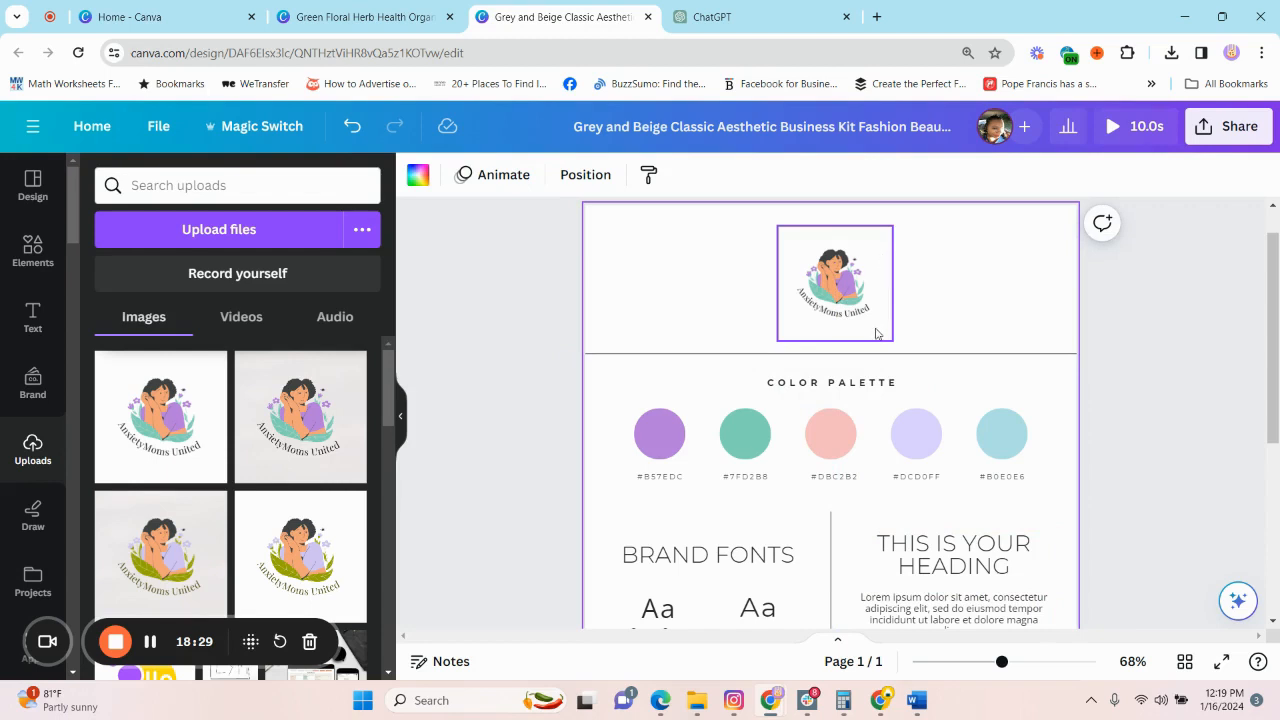
Look over the brand board, switch to the ChatGPT conversation and review its suggested color palettes and font pairing.
scroll(888, 327, "down", 3)
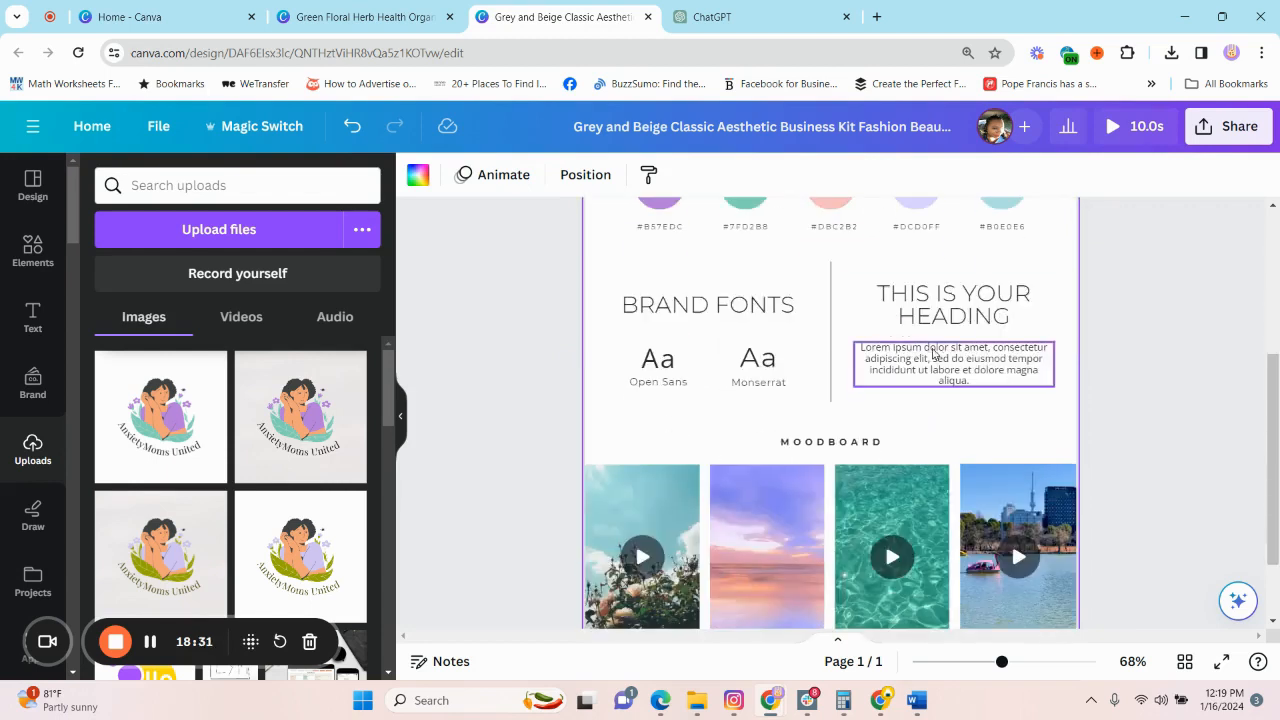
scroll(910, 380, "up", 3)
scroll(880, 400, "down", 1)
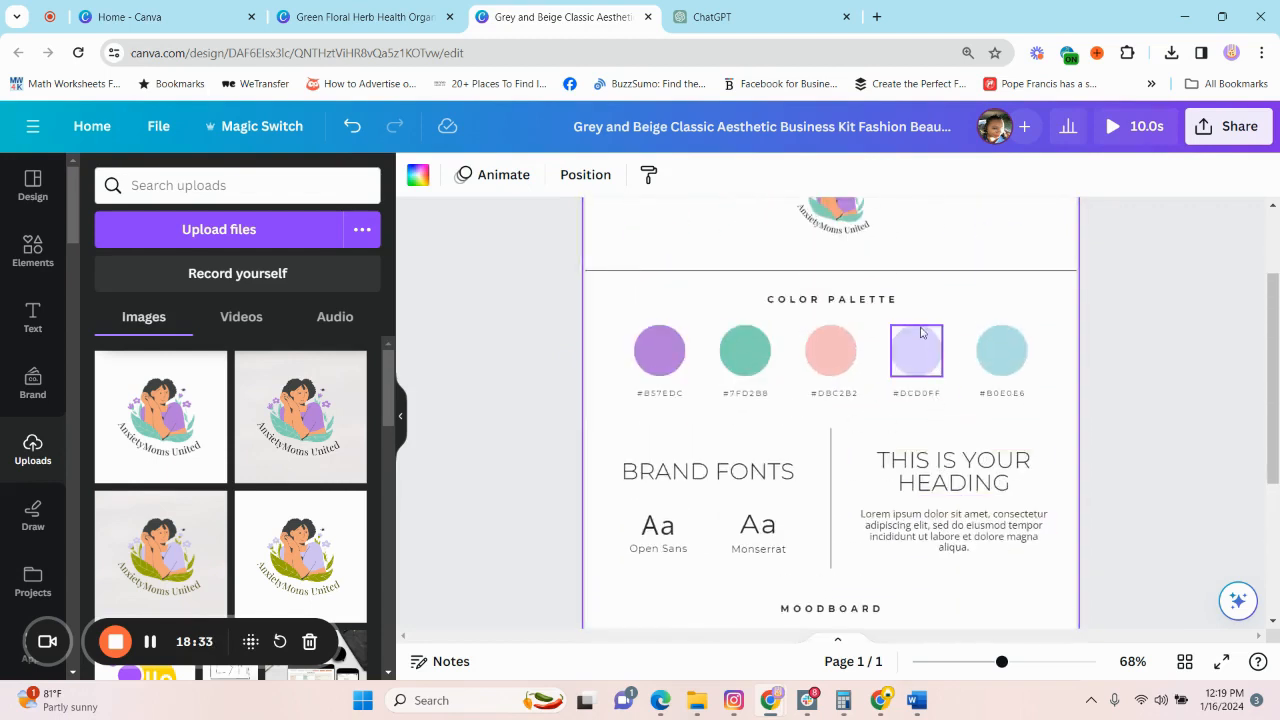
left_click(740, 16)
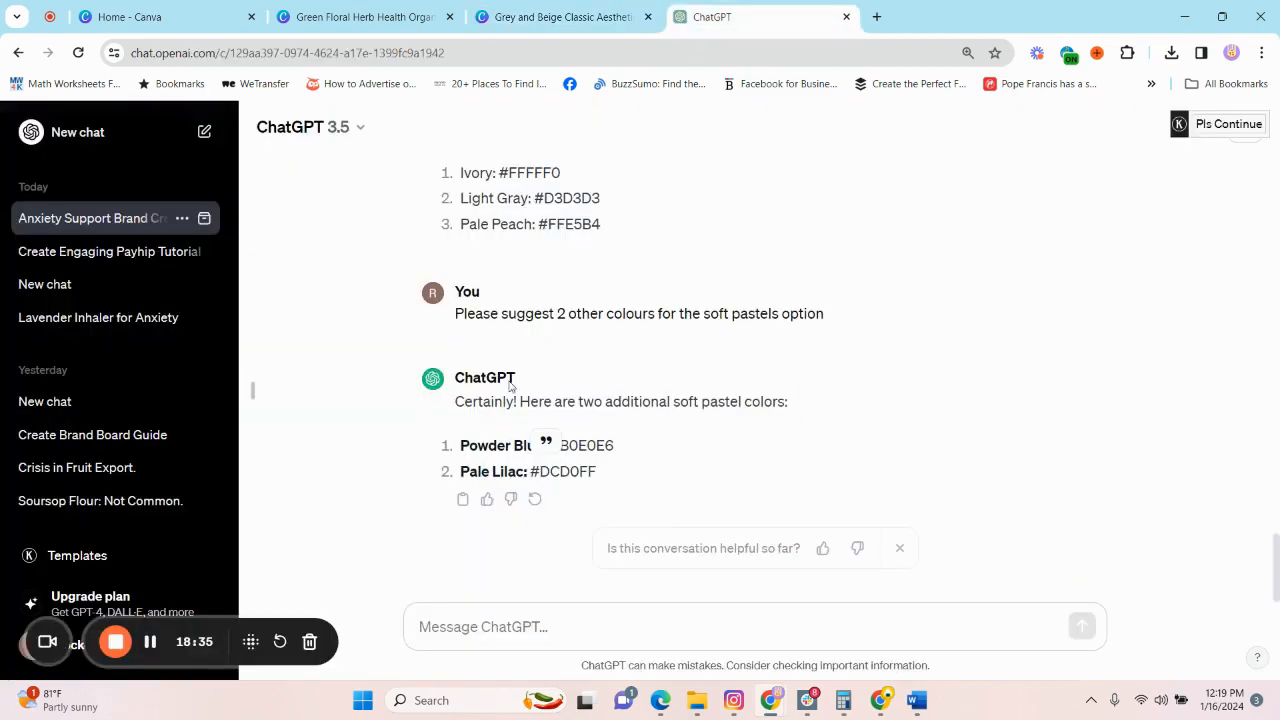
scroll(528, 378, "up", 5)
scroll(536, 397, "up", 2)
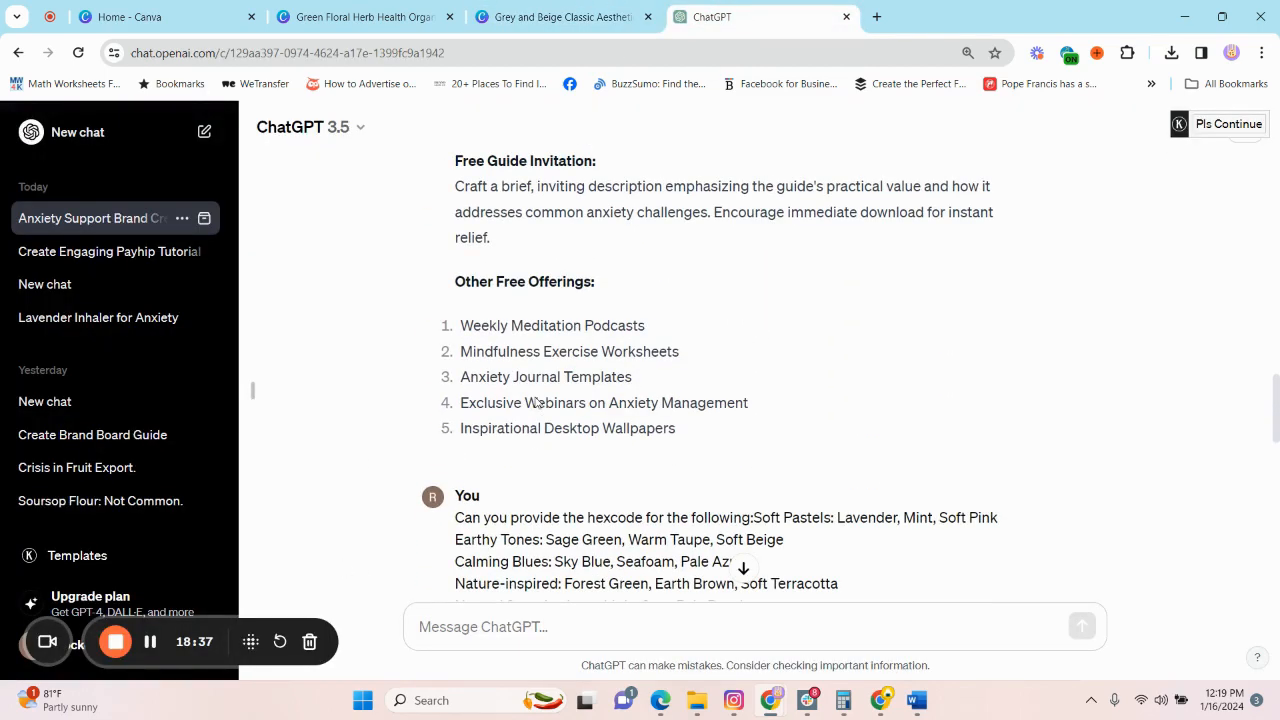
scroll(554, 477, "up", 5)
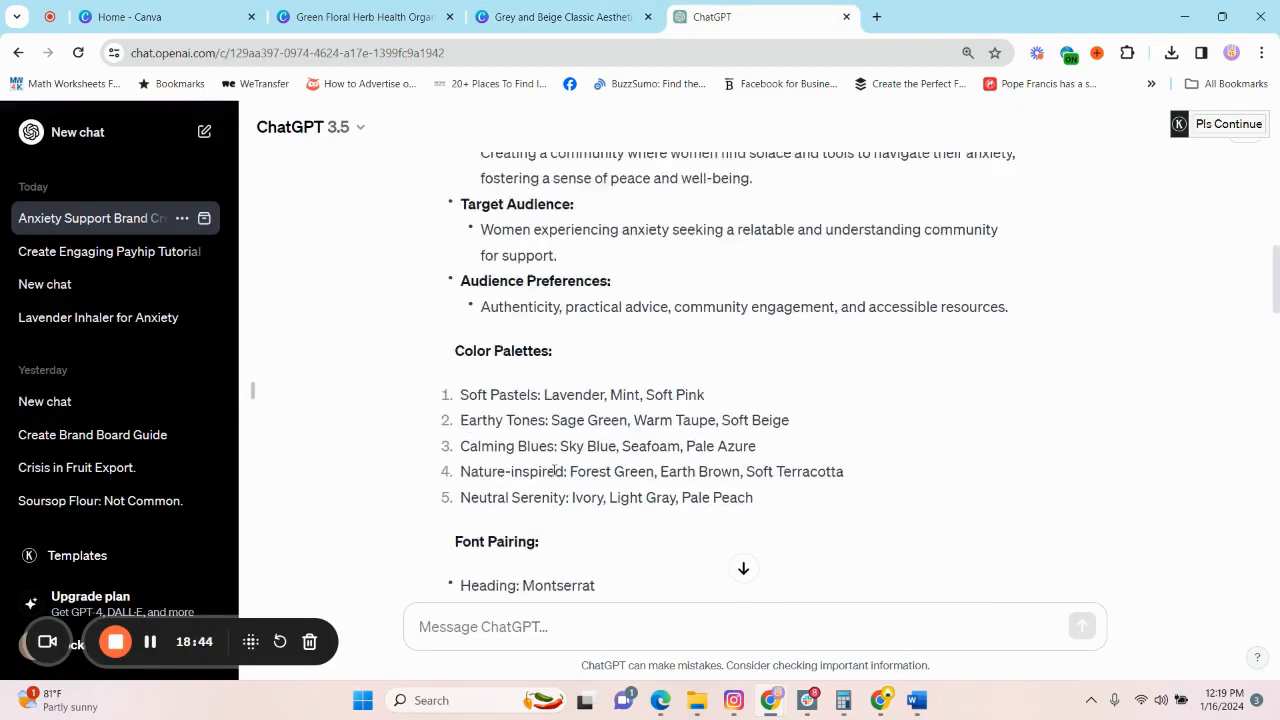
scroll(555, 474, "down", 1)
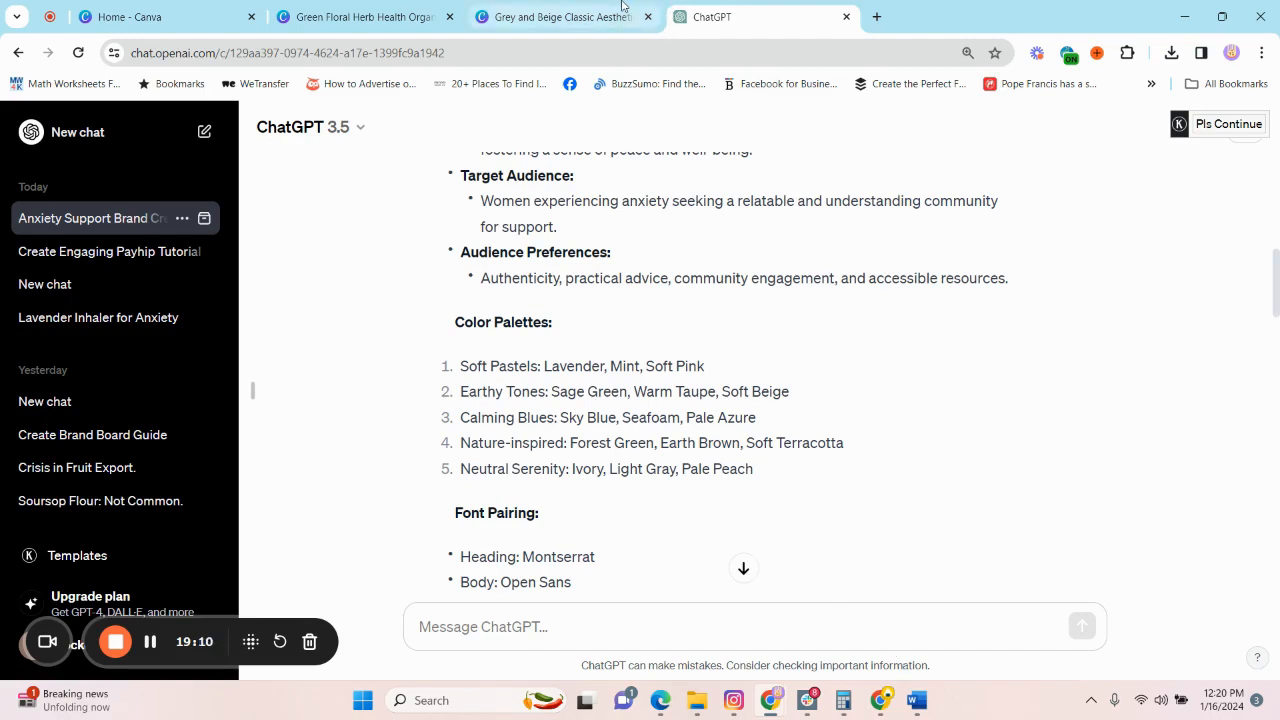
Return to the Canva brand board and review its logo, color palette, brand fonts and moodboard.
left_click(565, 17)
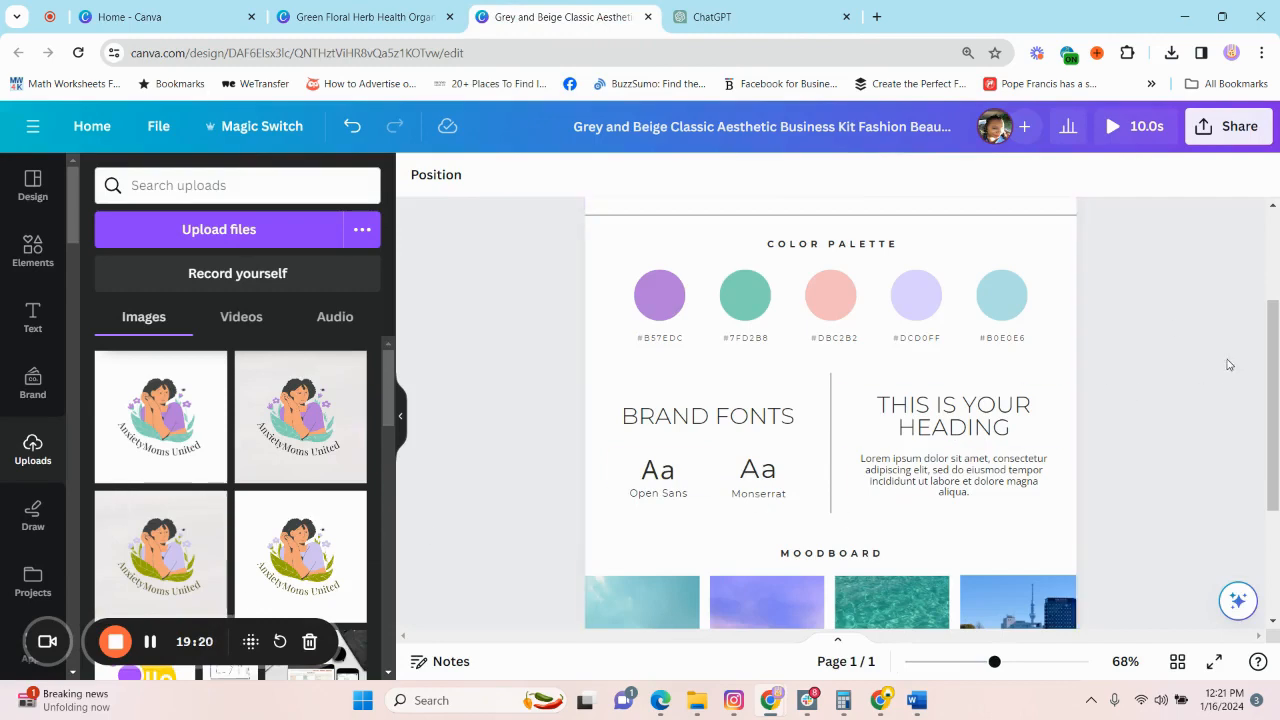
scroll(1163, 352, "down", 3)
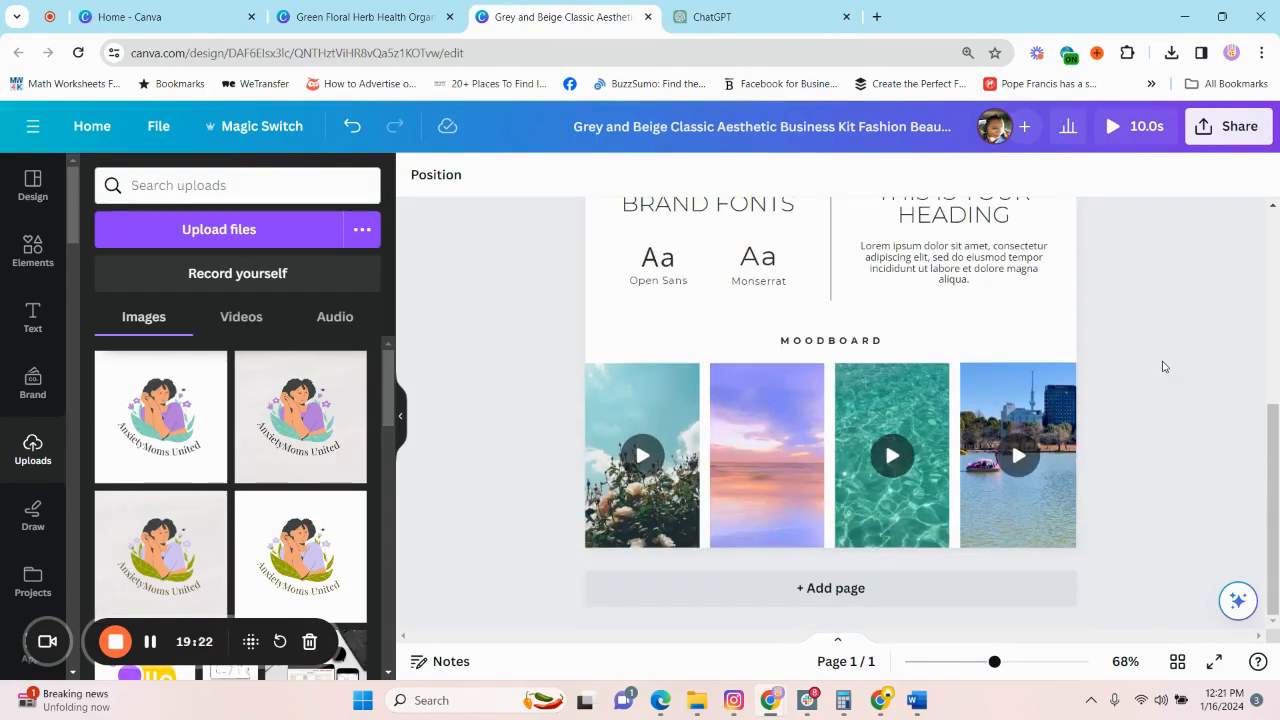
scroll(1163, 367, "up", 4)
scroll(1163, 367, "down", 3)
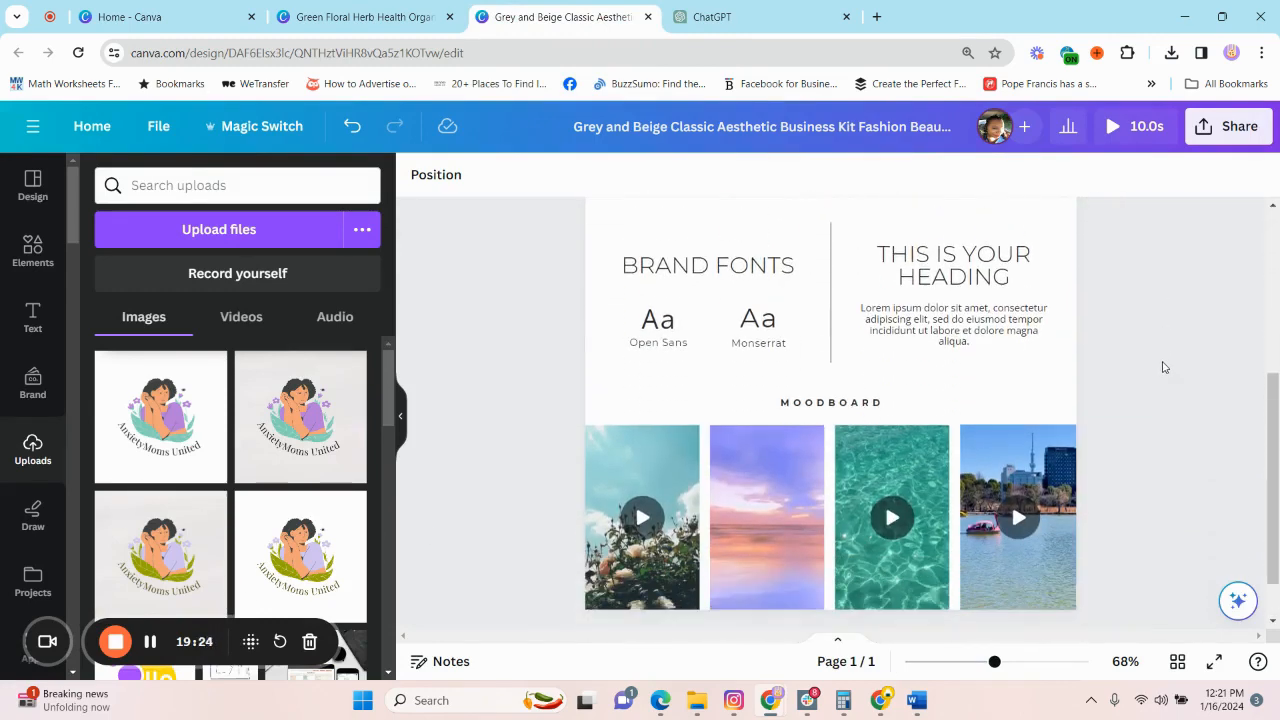
scroll(1164, 362, "up", 1)
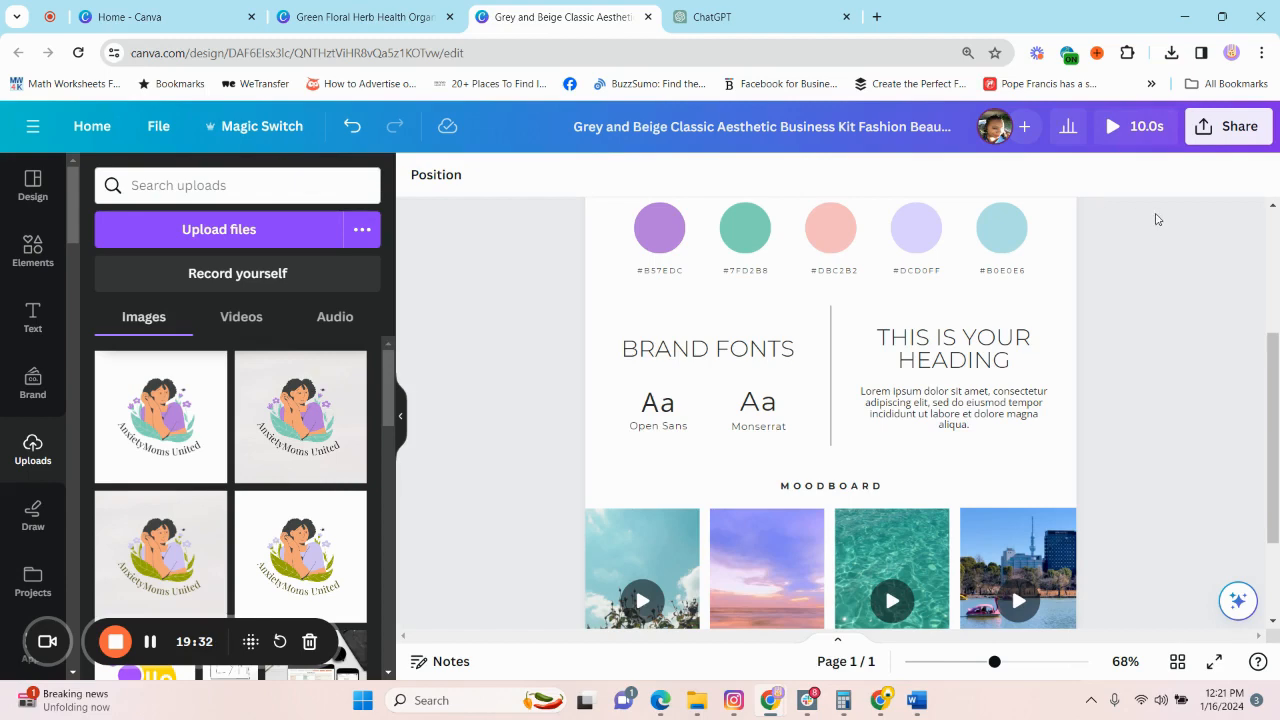
scroll(1164, 285, "up", 3)
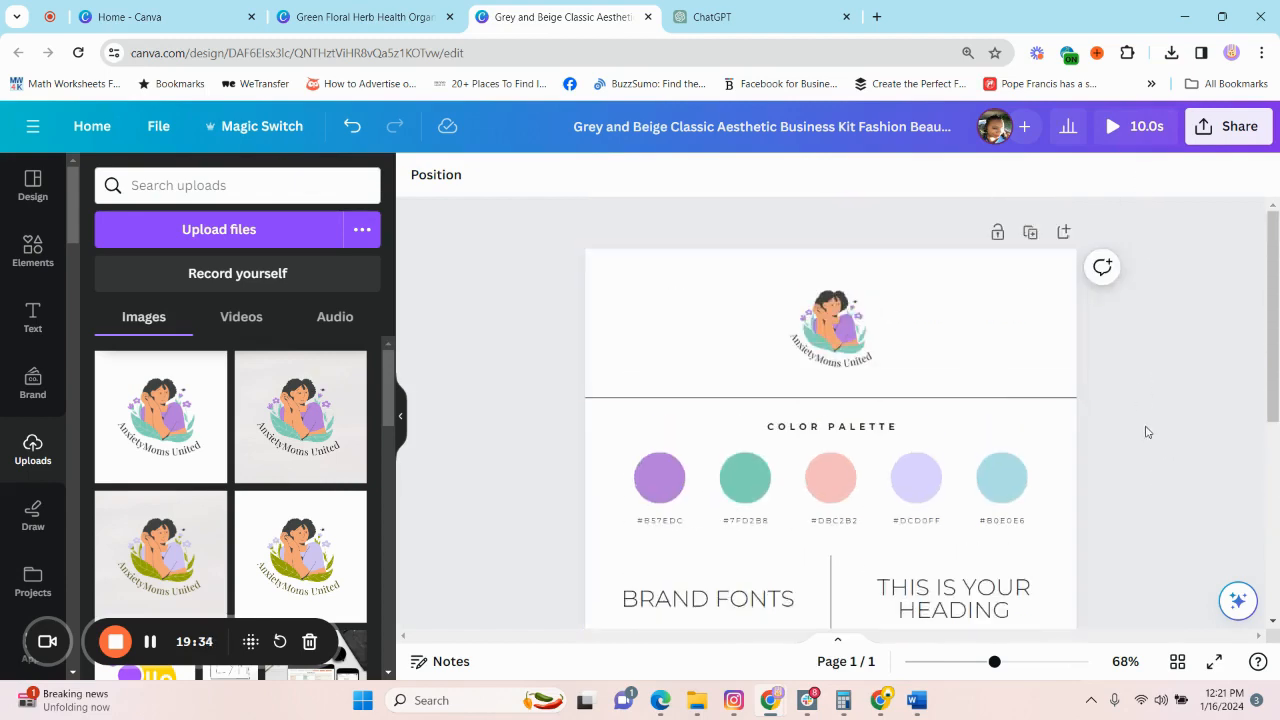
scroll(1003, 420, "down", 2)
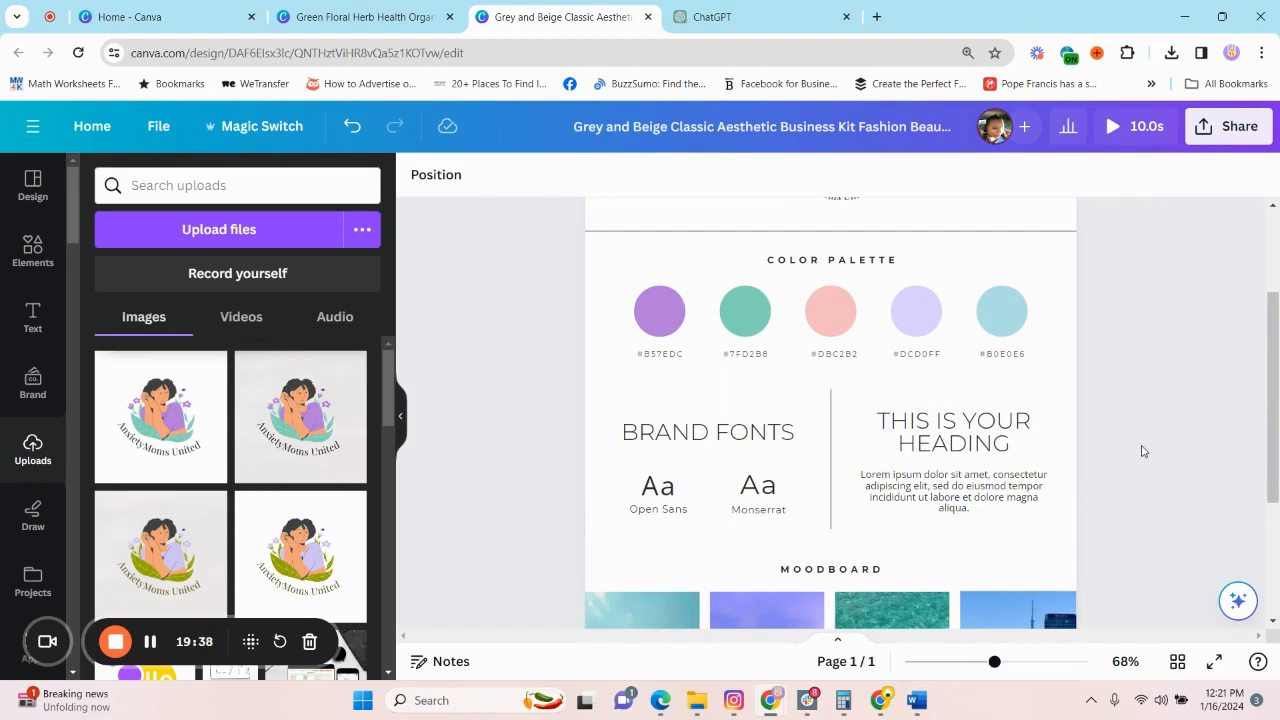
scroll(1194, 326, "up", 2)
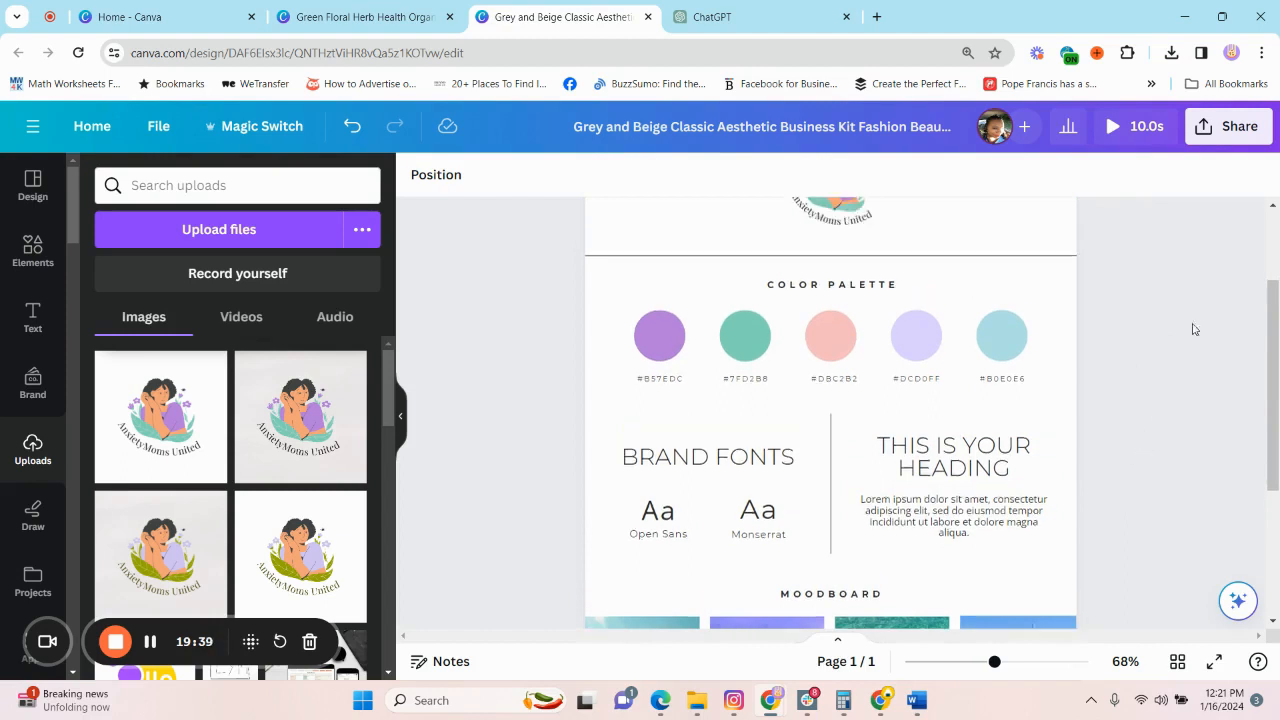
Download the brand board as a PNG file and follow the template's creator.
left_click(1228, 131)
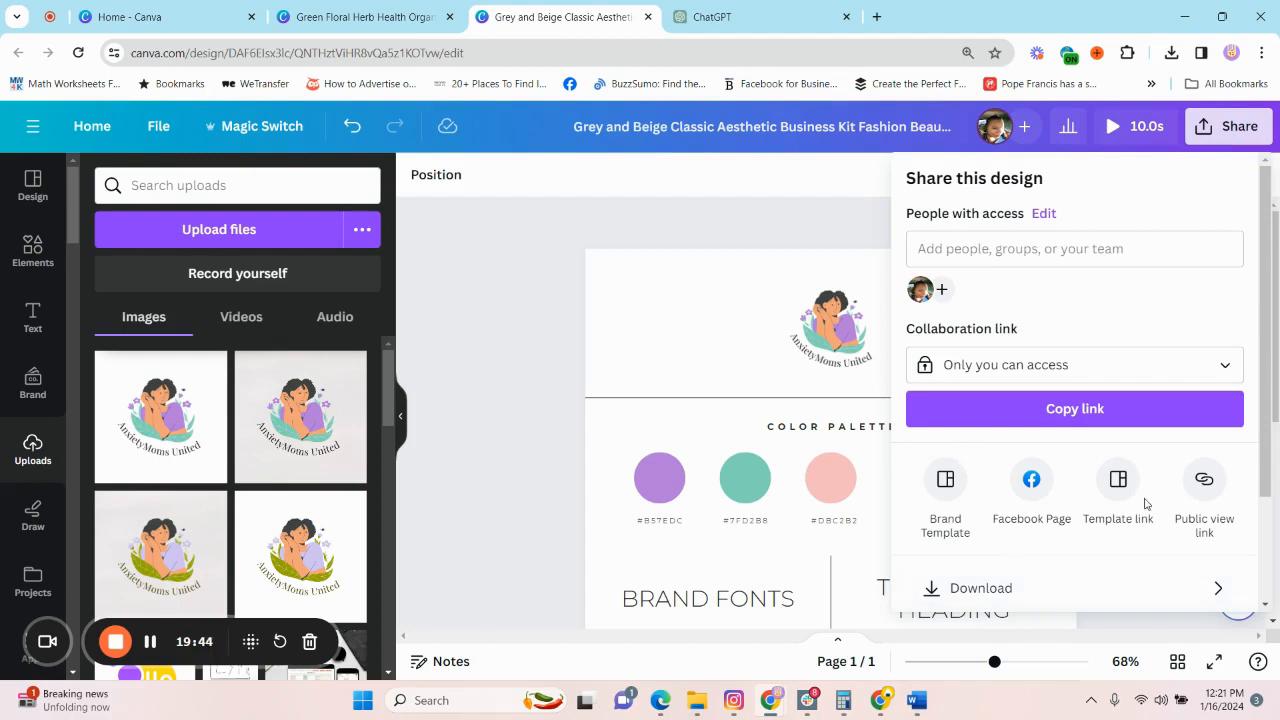
scroll(1052, 338, "down", 2)
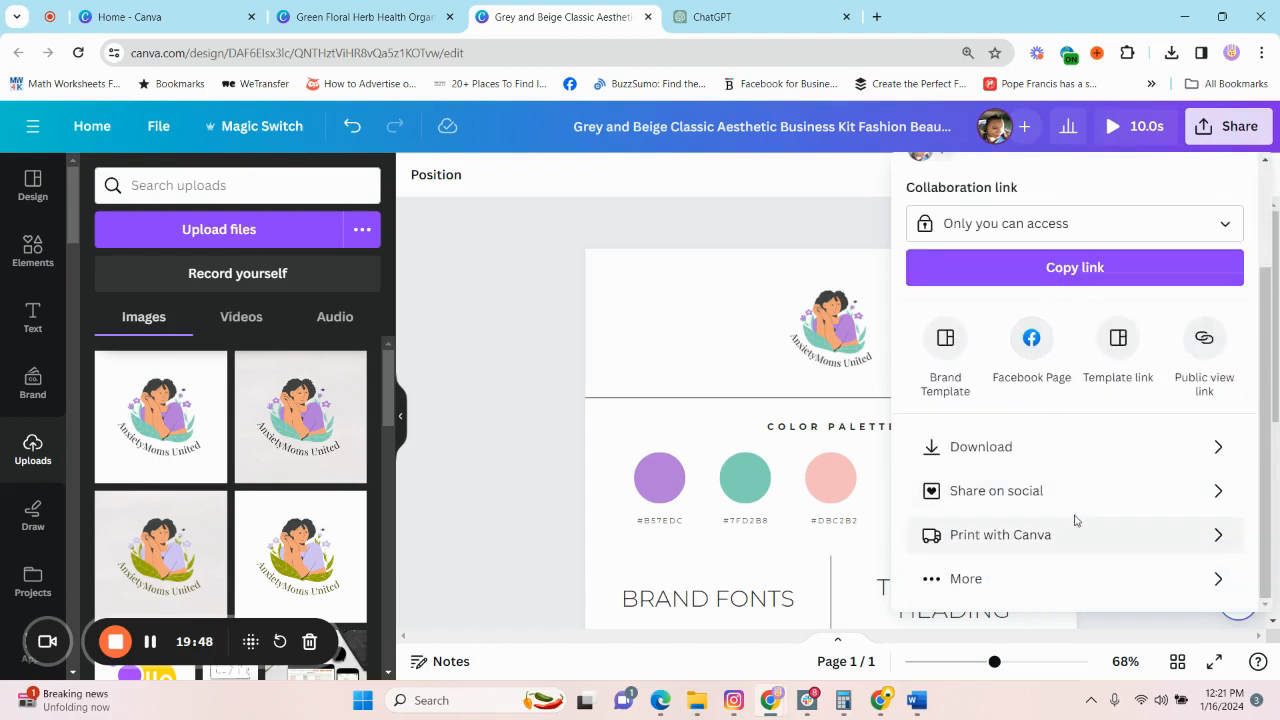
scroll(1063, 389, "up", 2)
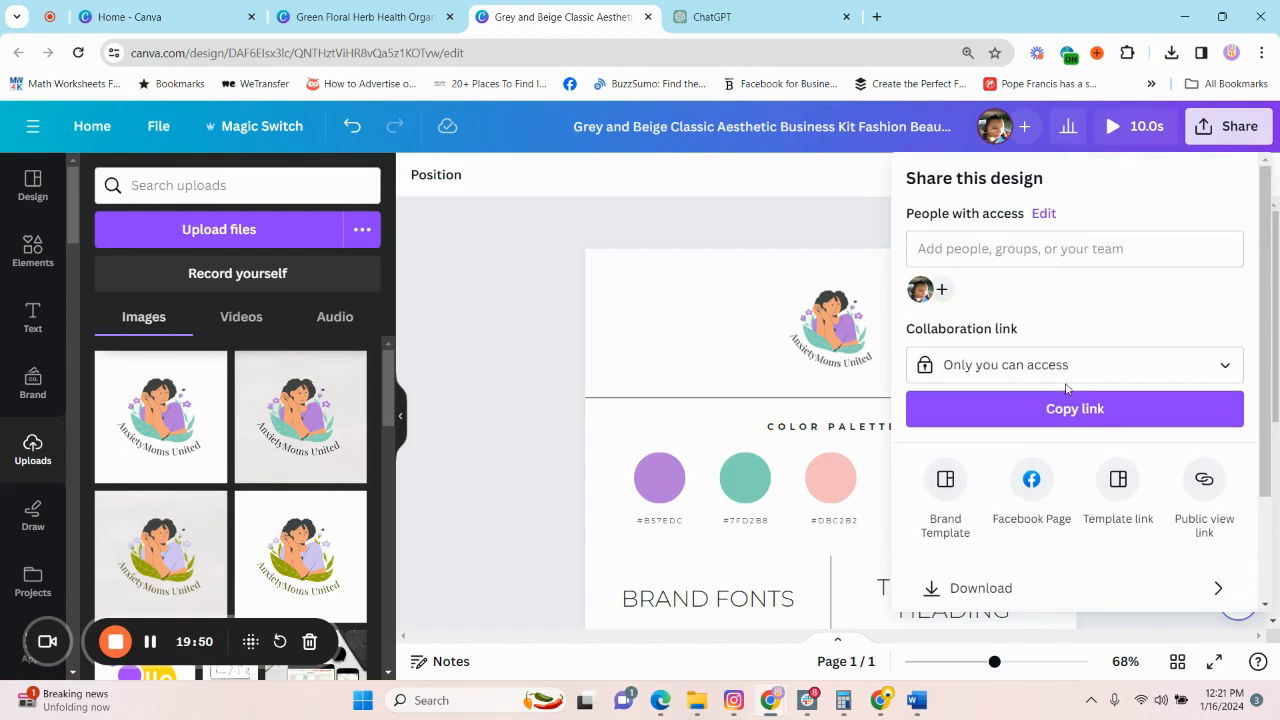
left_click(985, 592)
left_click(1024, 262)
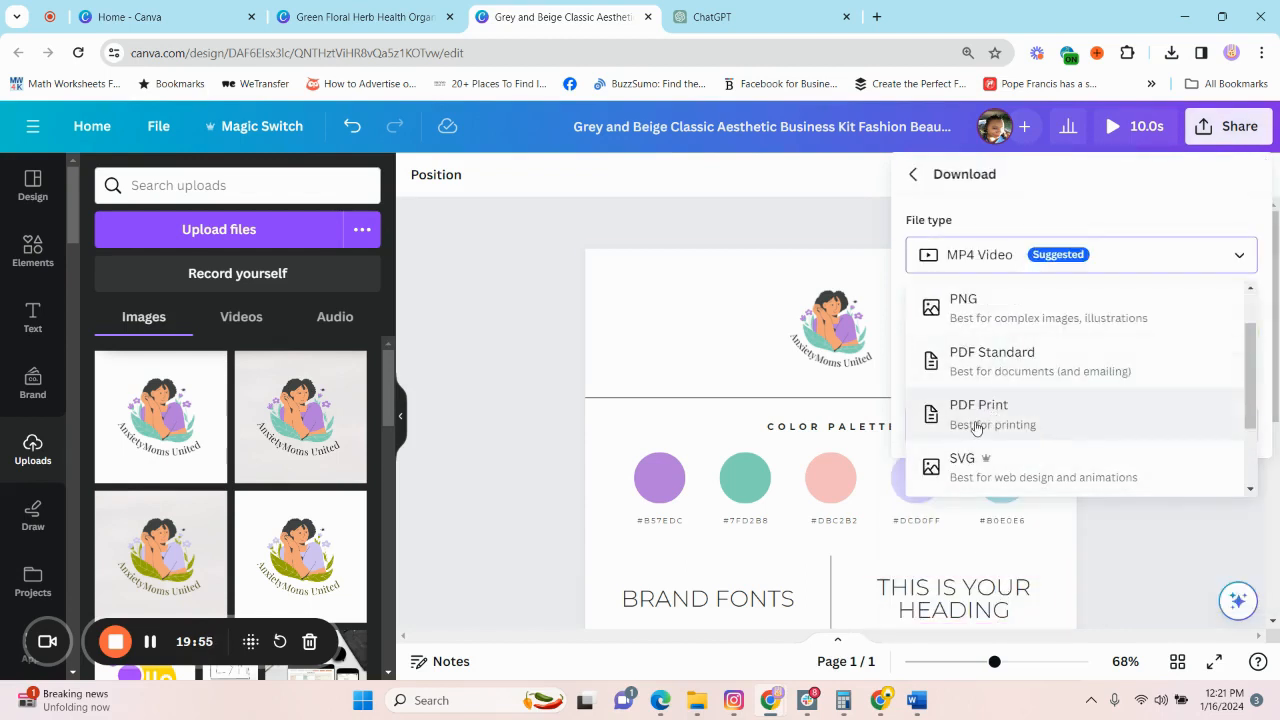
left_click(963, 308)
left_click(1106, 536)
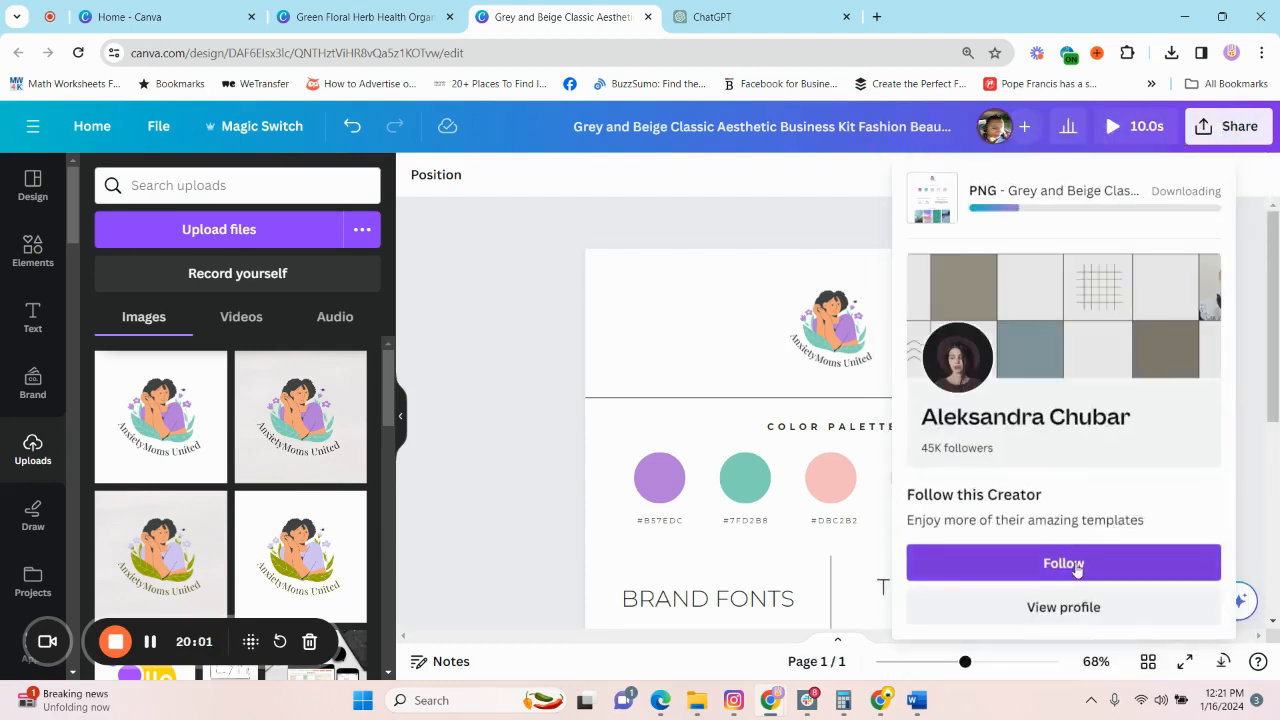
left_click(1063, 563)
key("Return")
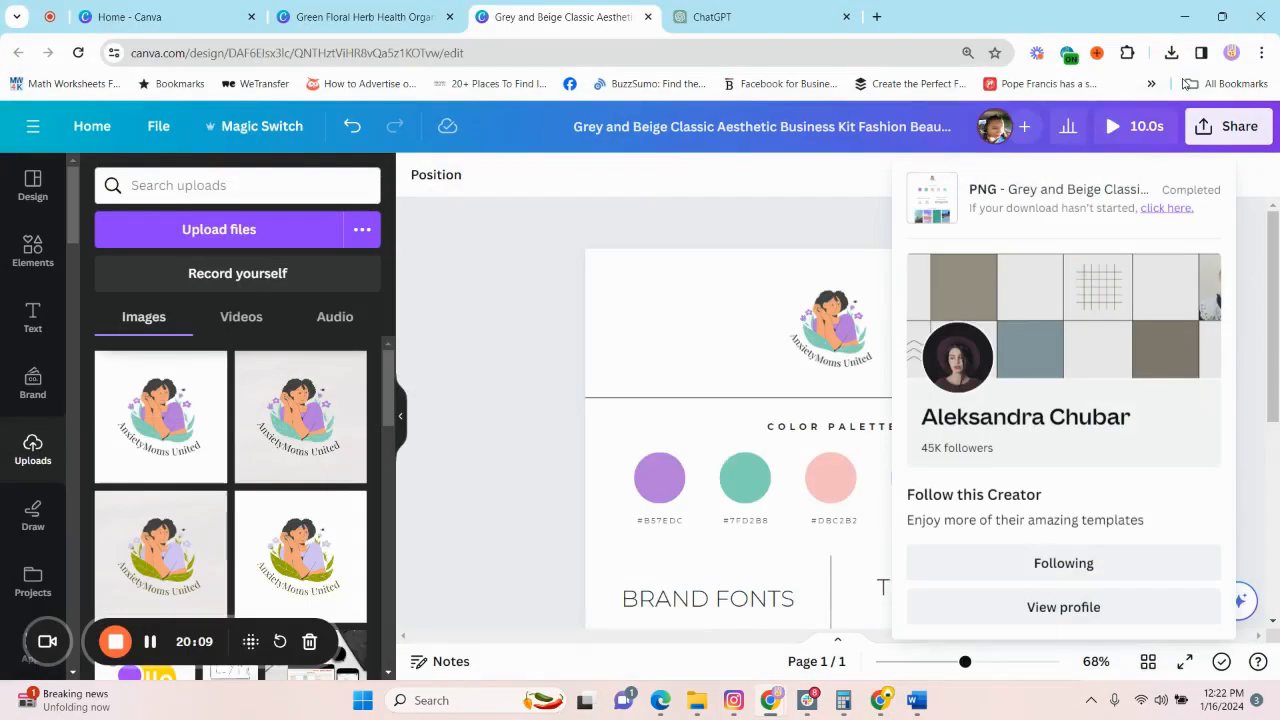
Open the downloaded brand board PNG from the browser's recent downloads to view the finished image.
left_click(1171, 53)
left_click(1171, 53)
left_click(1011, 143)
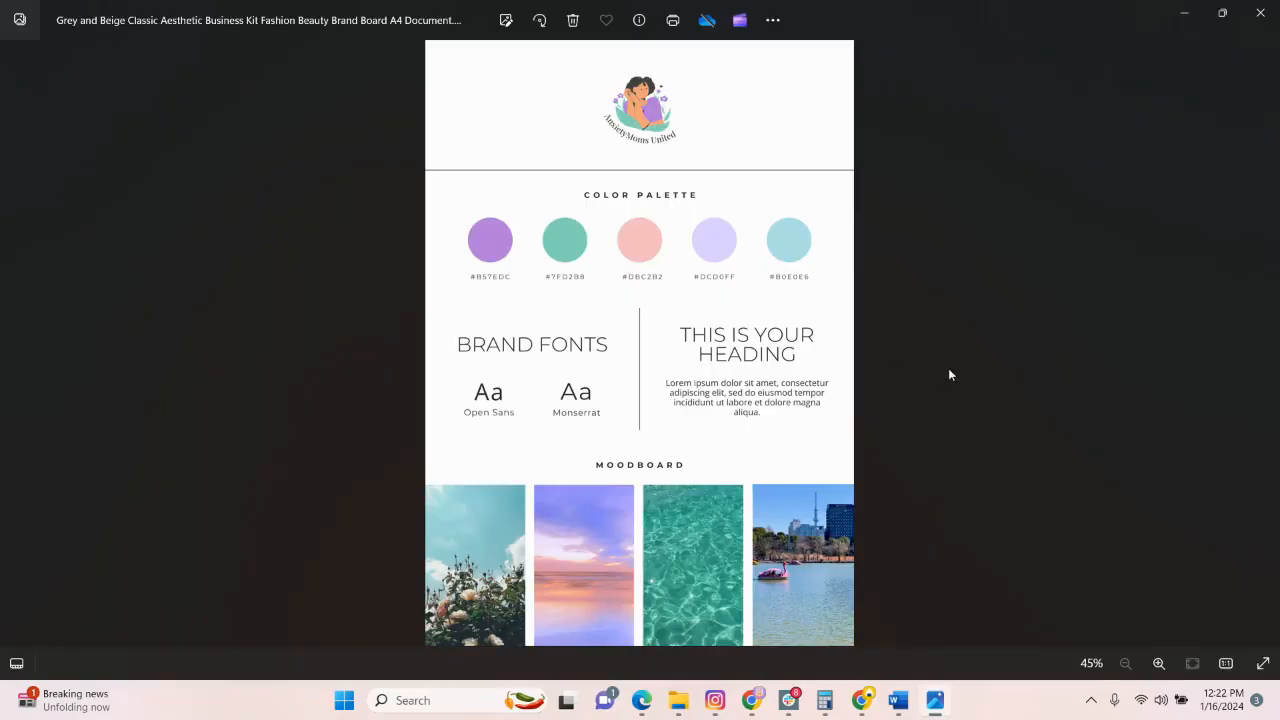